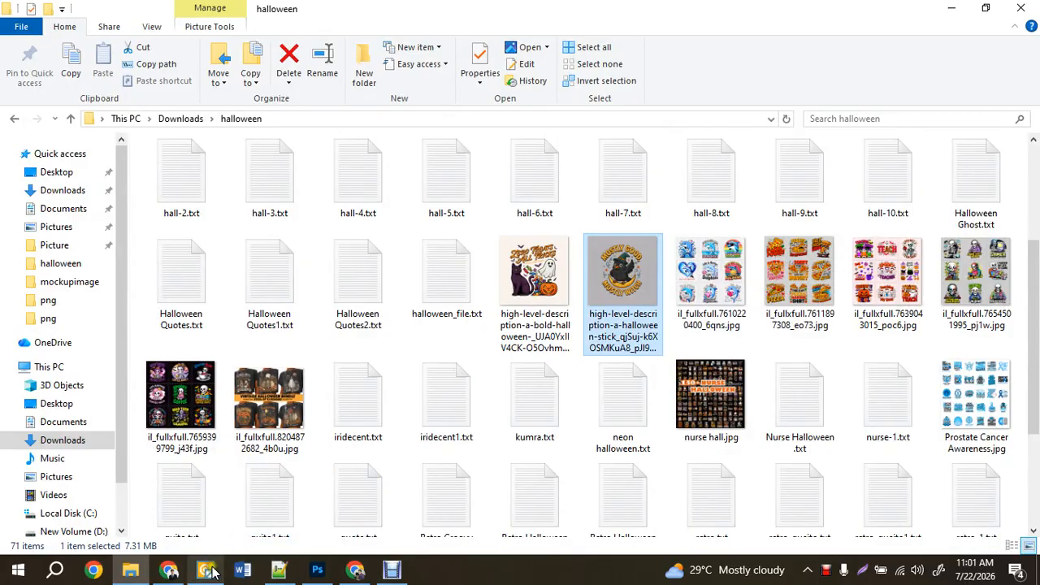
Step: Load the "Mostly Good, Mostly Witch" crow PNG from the halloween folder into Vector Magic
{"action": "left_click", "coordinate": [208, 570]}
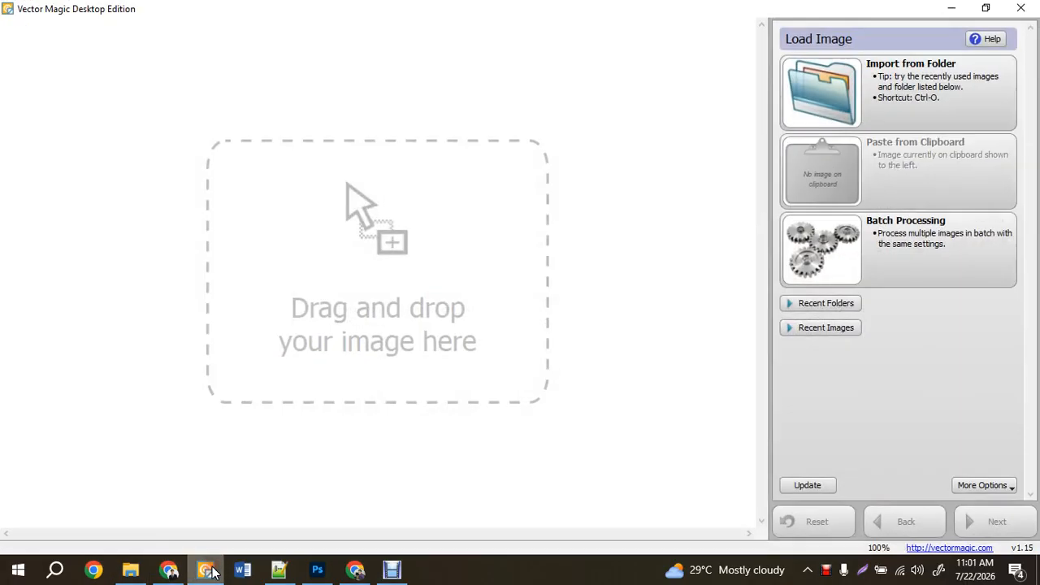
{"action": "left_click", "coordinate": [131, 568]}
{"action": "left_click", "coordinate": [985, 8]}
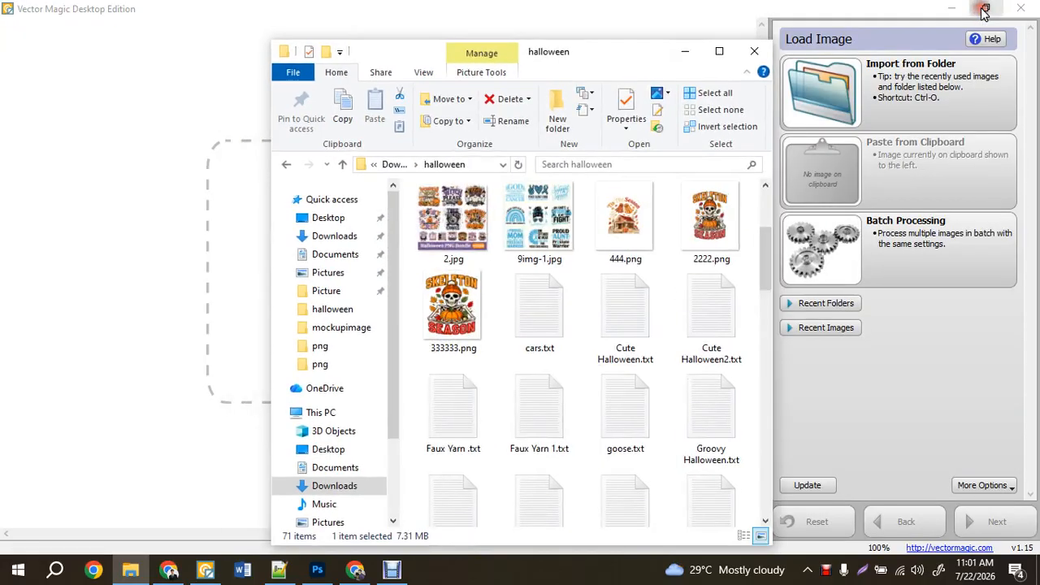
{"action": "left_click_drag", "start_coordinate": [623, 40], "coordinate": [783, 55]}
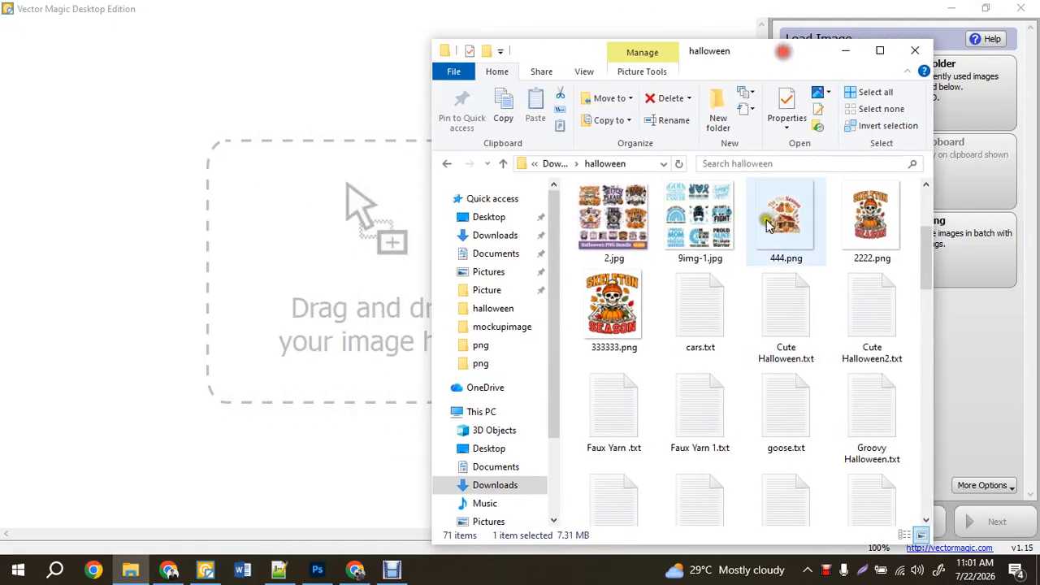
{"action": "scroll", "coordinate": [759, 301], "scroll_direction": "down", "scroll_amount": 6}
{"action": "left_click_drag", "start_coordinate": [768, 301], "coordinate": [252, 329]}
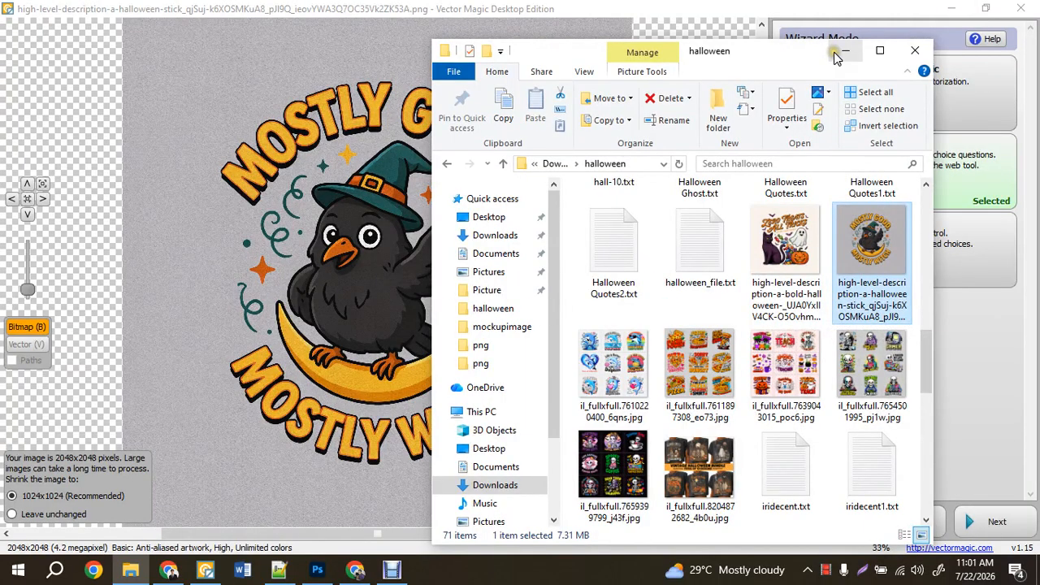
{"action": "left_click", "coordinate": [845, 51]}
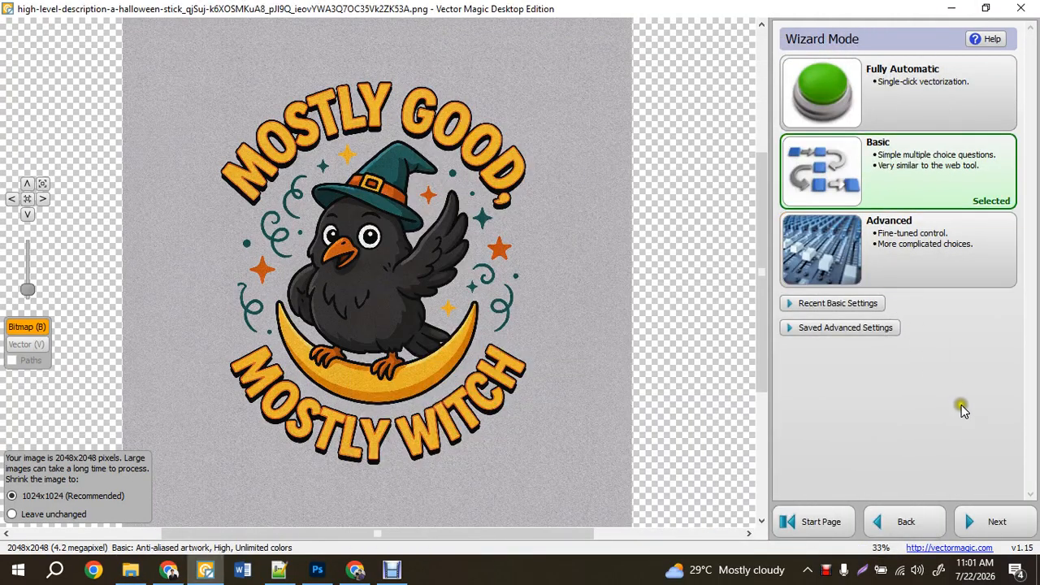
Step: Vectorize the image in Basic mode, shrunk to 1024x1024, as a Photograph with medium detail and unlimited colors
{"action": "left_click", "coordinate": [977, 528]}
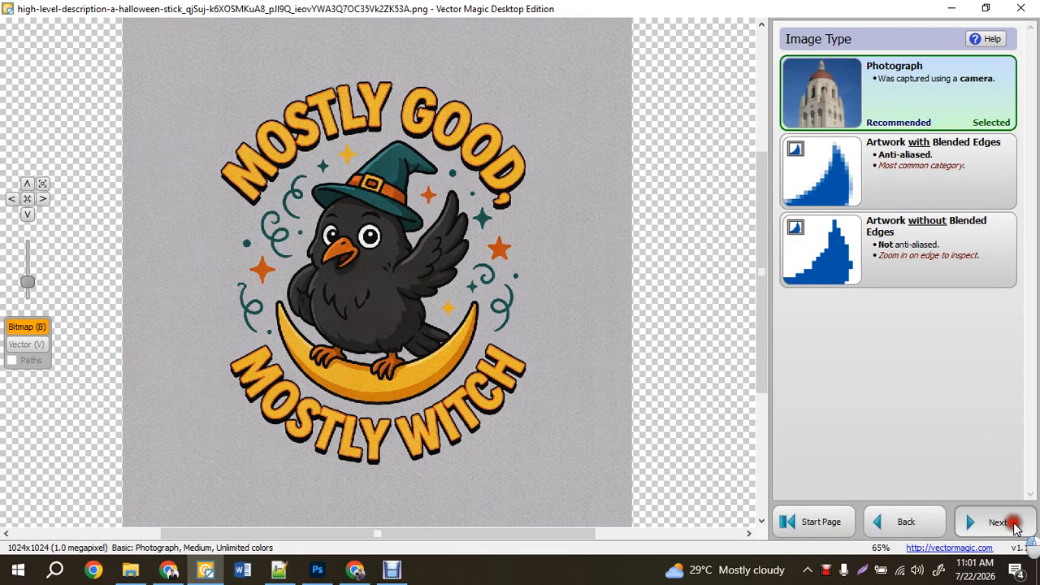
{"action": "left_click", "coordinate": [1012, 524]}
{"action": "left_click", "coordinate": [1013, 524]}
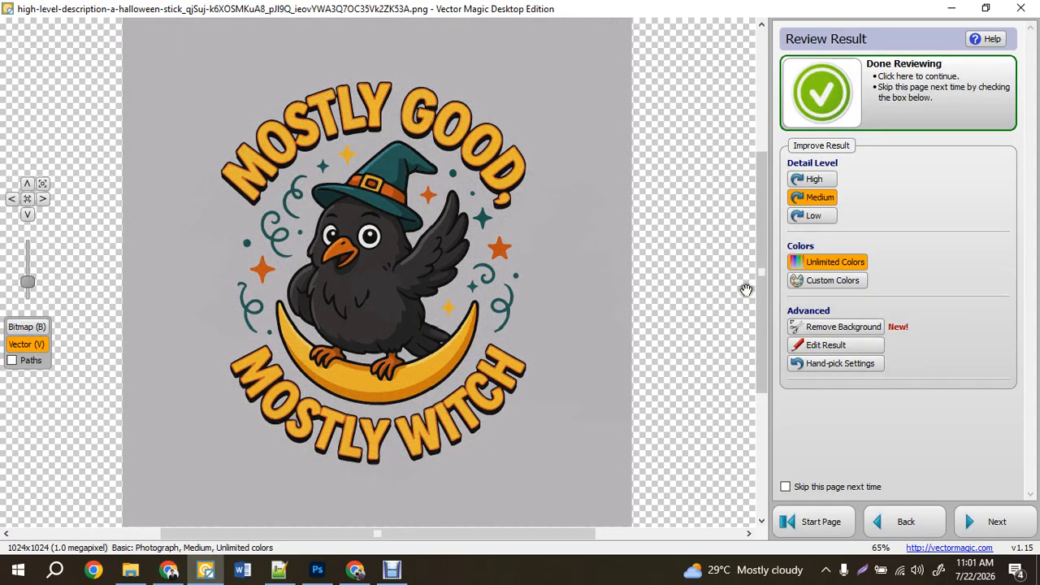
Step: Start background removal and erase the large grey background shapes around and inside the circular design
{"action": "left_click", "coordinate": [816, 329]}
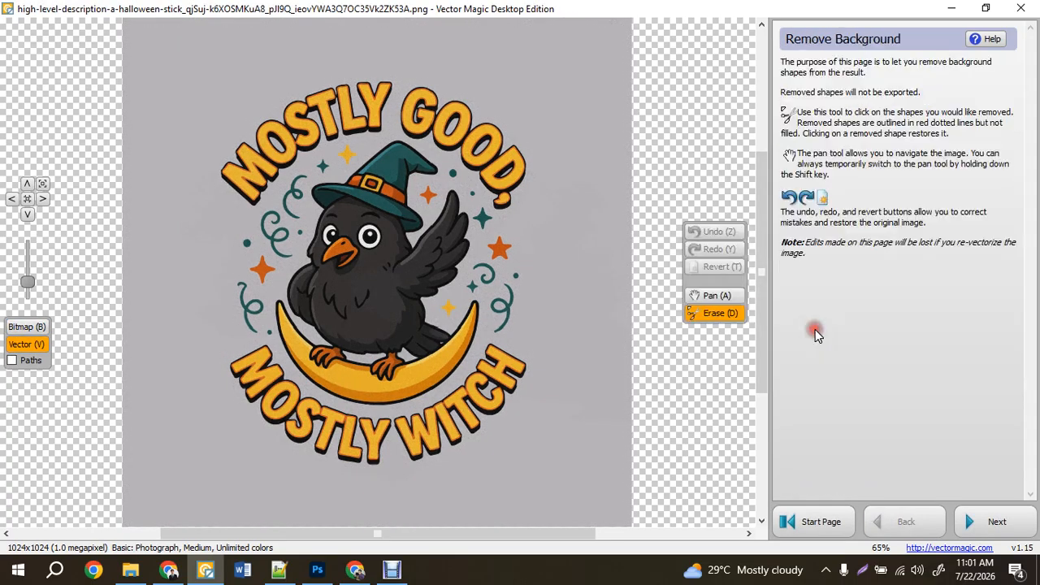
{"action": "left_click", "coordinate": [605, 331]}
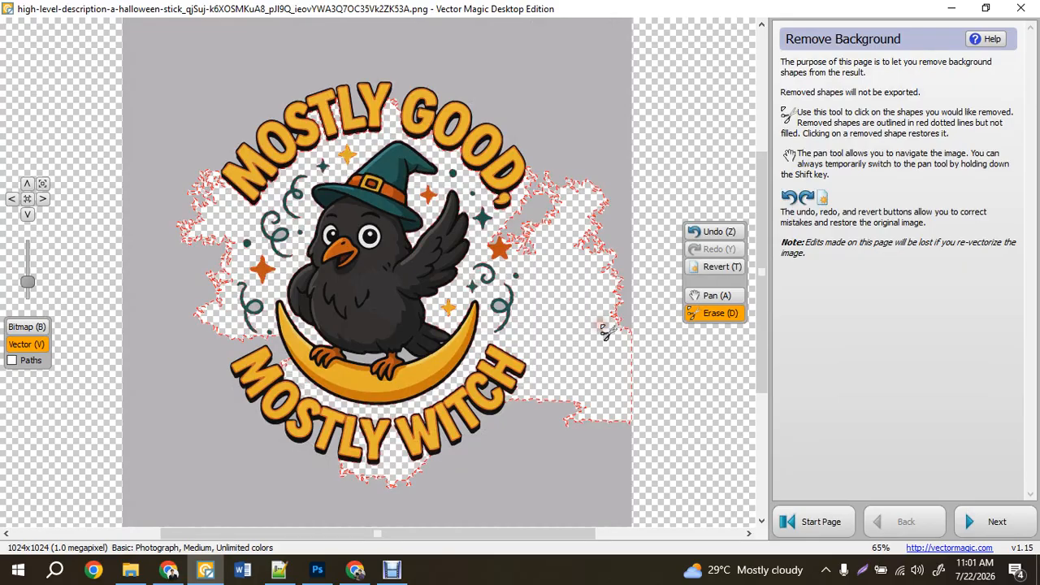
{"action": "left_click", "coordinate": [560, 105]}
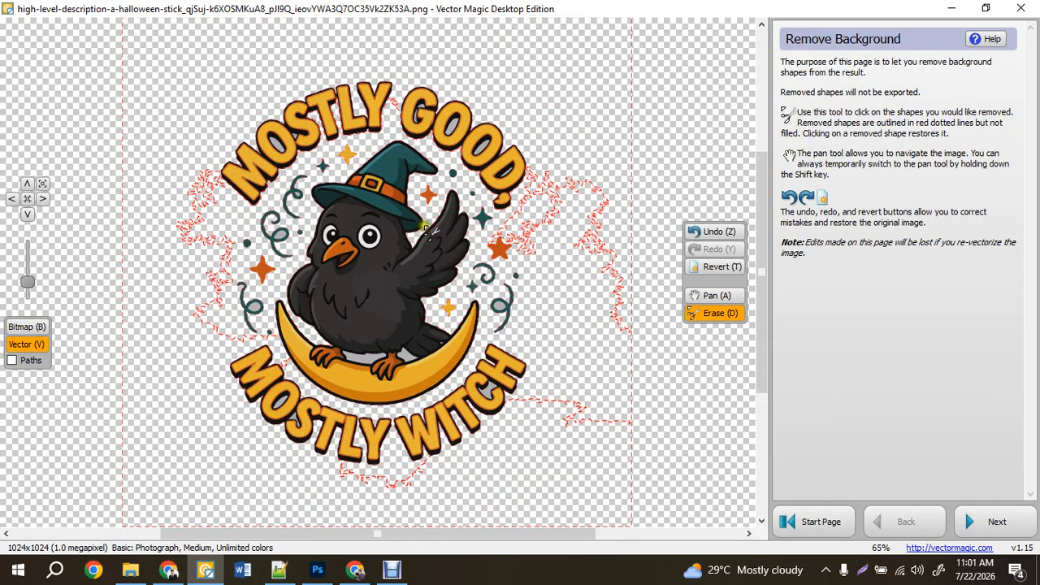
Step: Erase the grey patches inside the O, between O and S, and inside the C of the lower text MOSTLY WITCH
{"action": "scroll", "coordinate": [285, 415], "scroll_direction": "up", "scroll_amount": 5}
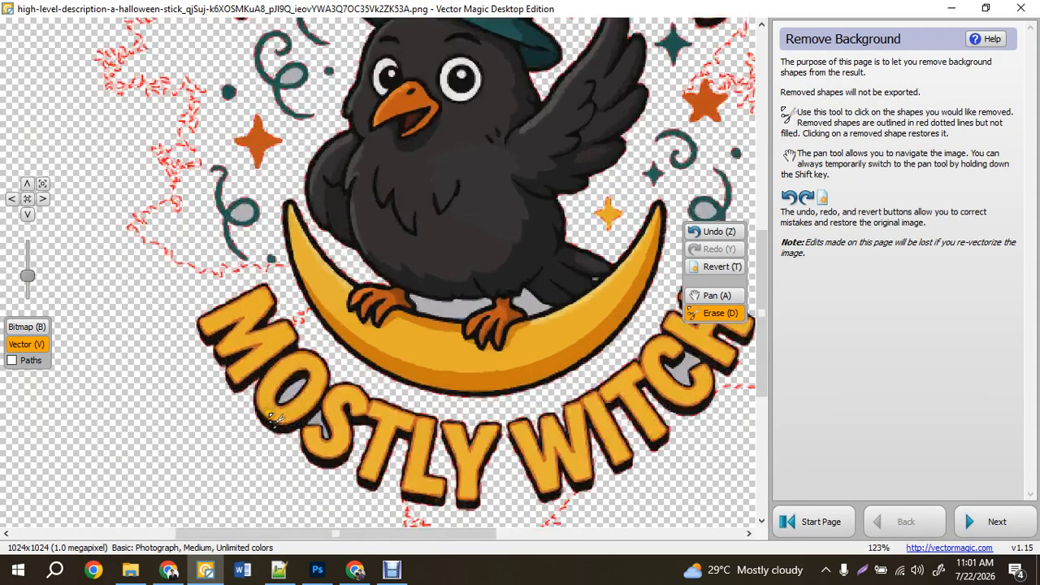
{"action": "left_click", "coordinate": [311, 375]}
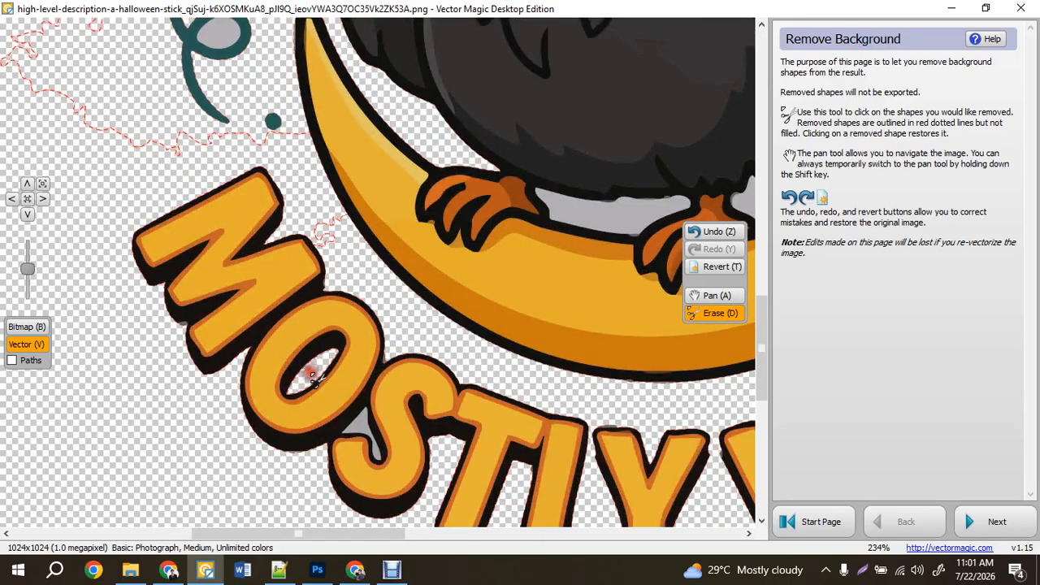
{"action": "left_click", "coordinate": [363, 428]}
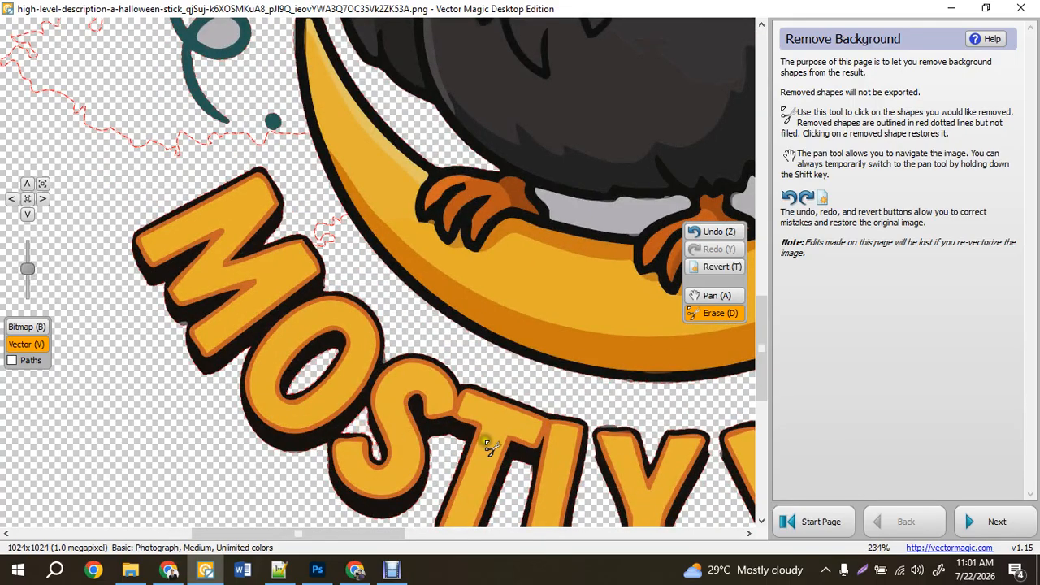
{"action": "key", "text": "a"}
{"action": "left_click_drag", "start_coordinate": [592, 443], "coordinate": [313, 317]}
{"action": "left_click_drag", "start_coordinate": [489, 328], "coordinate": [325, 411]}
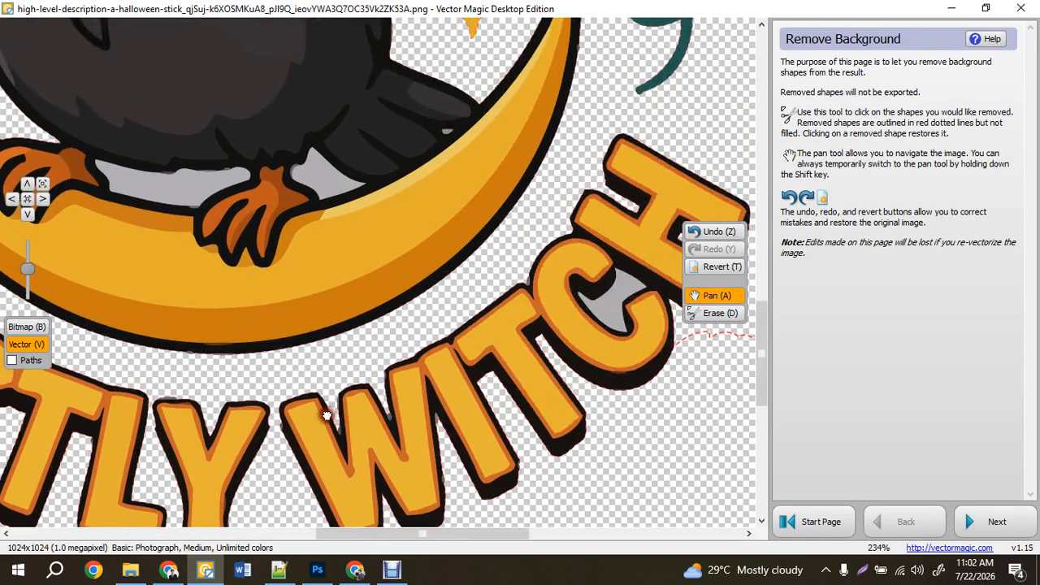
{"action": "key", "text": "d"}
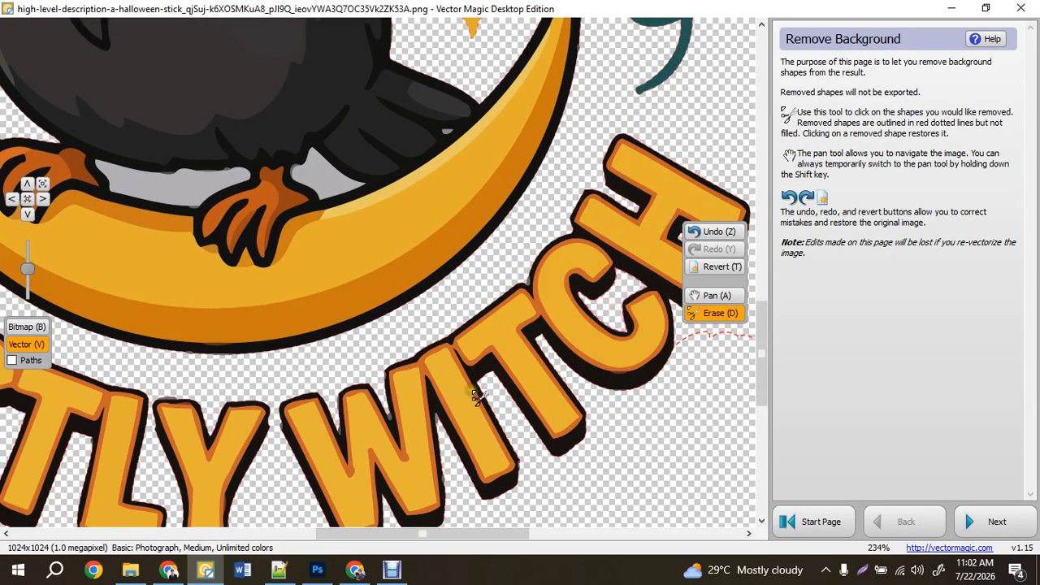
Step: Erase the two small grey slivers on either side of the W's last stroke in WITCH, keeping the black outline
{"action": "scroll", "coordinate": [435, 439], "scroll_direction": "up", "scroll_amount": 5}
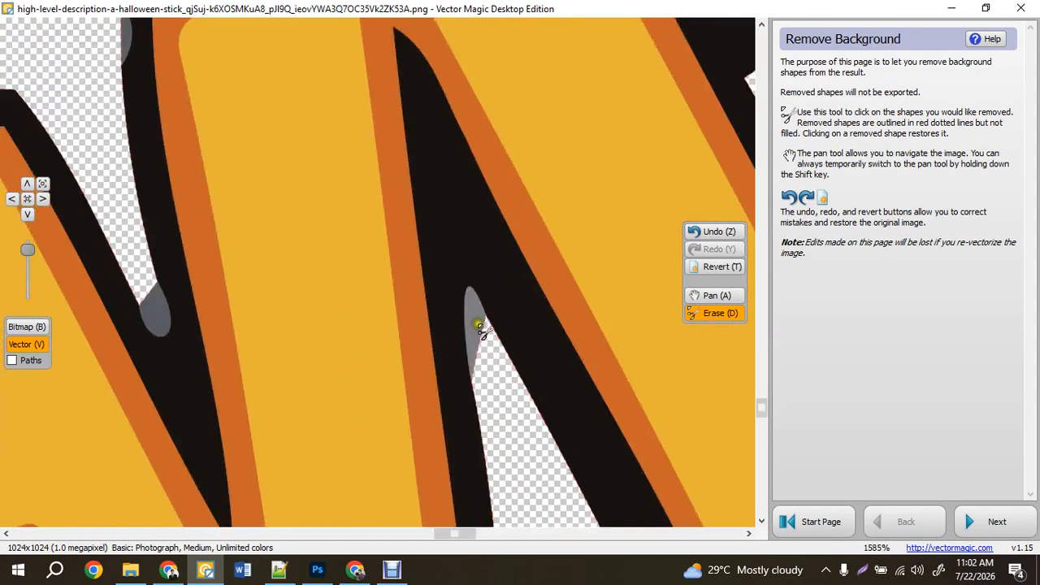
{"action": "left_click", "coordinate": [478, 325]}
{"action": "left_click", "coordinate": [169, 317]}
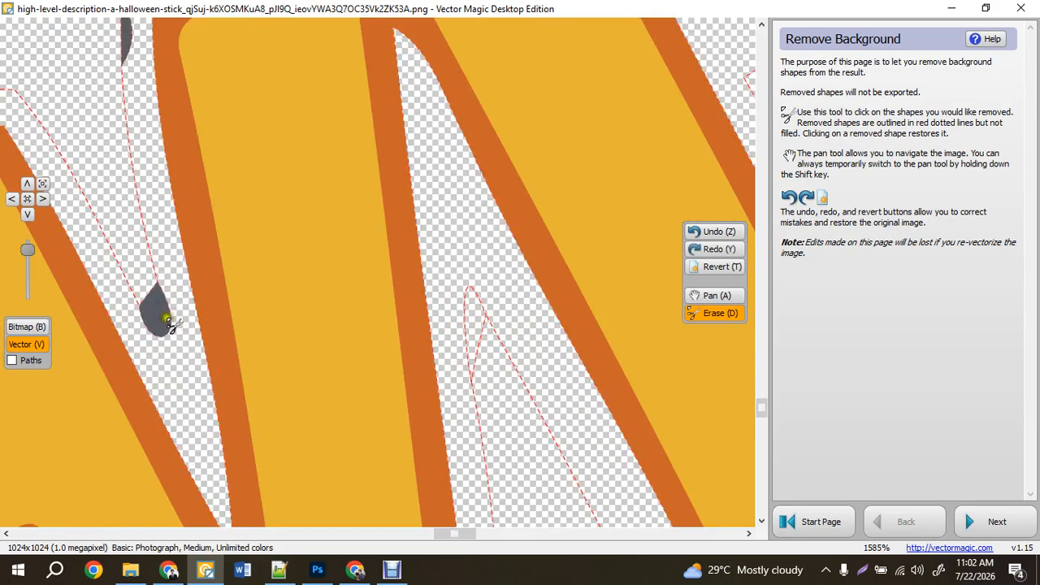
{"action": "left_click", "coordinate": [163, 315]}
{"action": "left_click", "coordinate": [165, 316]}
{"action": "left_click", "coordinate": [164, 314]}
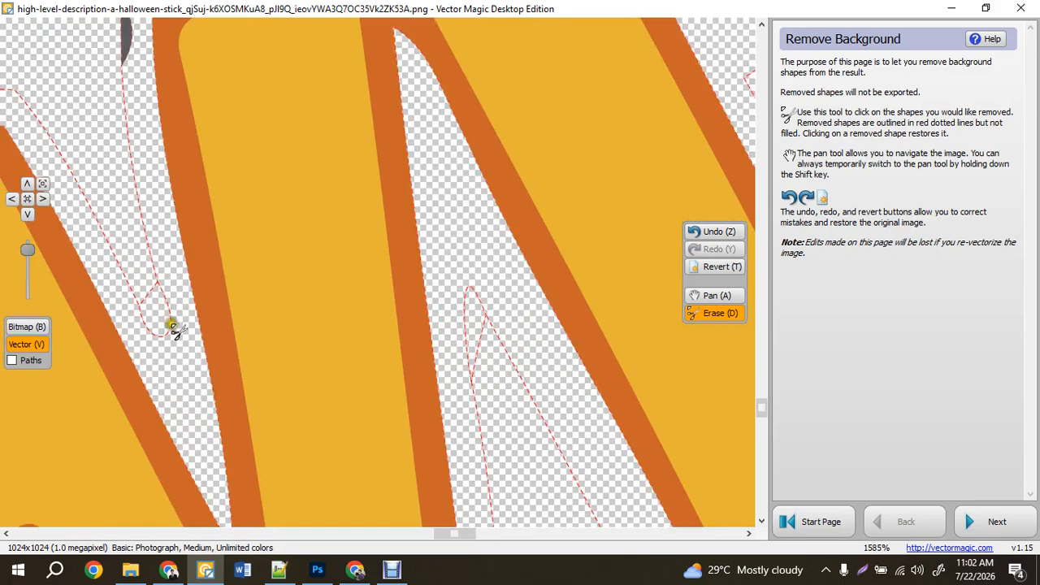
{"action": "left_click", "coordinate": [186, 334]}
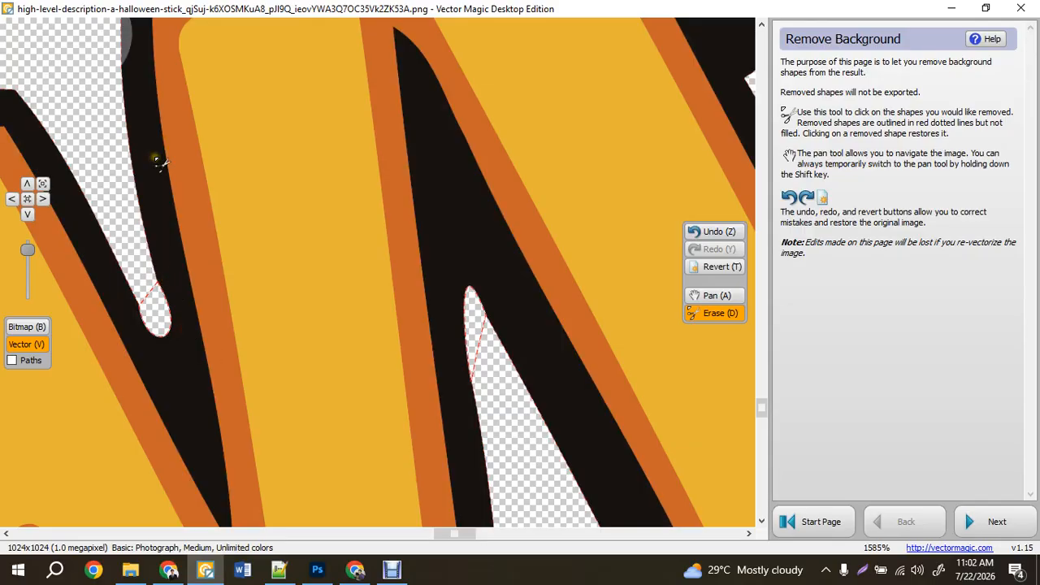
Step: Erase the grey slivers in the upper notch and on the outer edge of the W facing the Y
{"action": "key", "text": "a"}
{"action": "mouse_move", "coordinate": [188, 211]}
{"action": "left_mouse_down"}
{"action": "mouse_move", "coordinate": [408, 283]}
{"action": "mouse_move", "coordinate": [430, 401]}
{"action": "mouse_move", "coordinate": [537, 306]}
{"action": "mouse_move", "coordinate": [506, 290]}
{"action": "mouse_move", "coordinate": [452, 306]}
{"action": "mouse_move", "coordinate": [414, 360]}
{"action": "left_mouse_up"}
{"action": "key", "text": "d"}
{"action": "left_click", "coordinate": [409, 374]}
{"action": "key", "text": "a"}
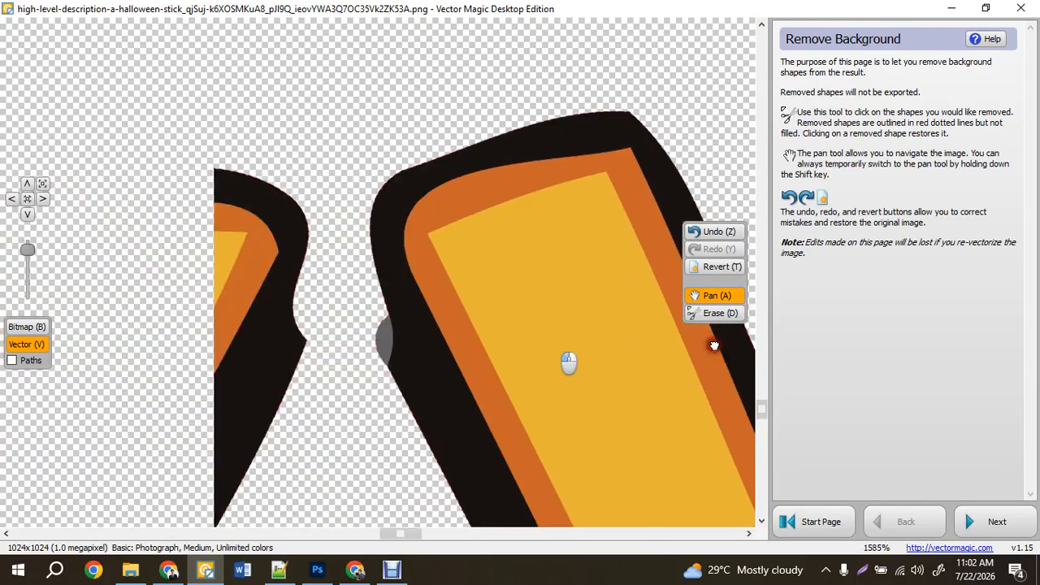
{"action": "left_click_drag", "start_coordinate": [522, 352], "coordinate": [636, 290]}
{"action": "key", "text": "d"}
{"action": "left_click", "coordinate": [497, 279]}
{"action": "key", "text": "a"}
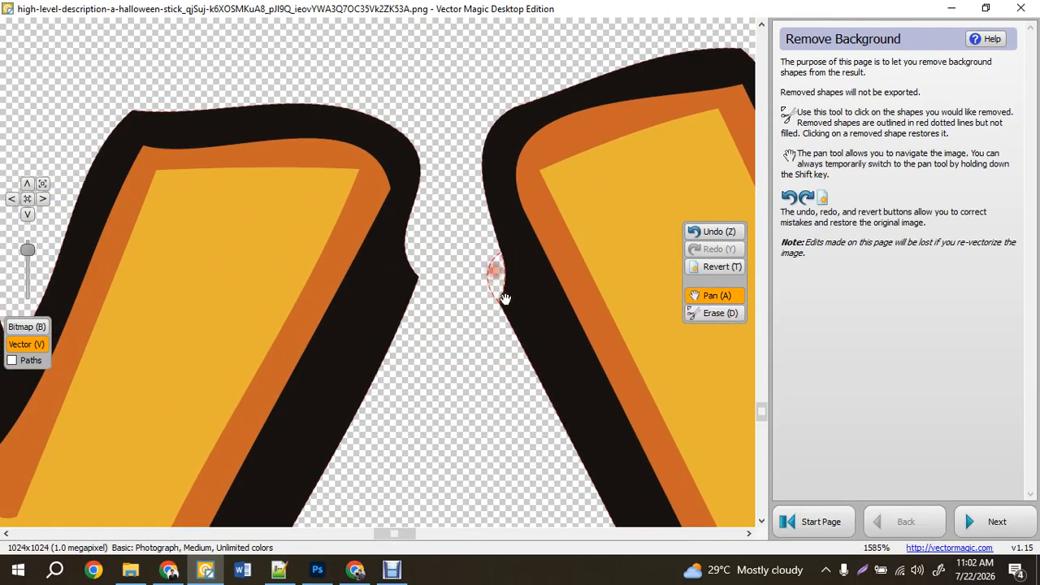
Step: Erase the grey sliver on top of the Y in the lower MOSTLY
{"action": "mouse_move", "coordinate": [505, 295]}
{"action": "left_mouse_down"}
{"action": "mouse_move", "coordinate": [691, 202]}
{"action": "mouse_move", "coordinate": [553, 209]}
{"action": "mouse_move", "coordinate": [666, 174]}
{"action": "left_mouse_up"}
{"action": "mouse_move", "coordinate": [537, 246]}
{"action": "left_mouse_down"}
{"action": "mouse_move", "coordinate": [583, 251]}
{"action": "mouse_move", "coordinate": [705, 216]}
{"action": "left_mouse_up"}
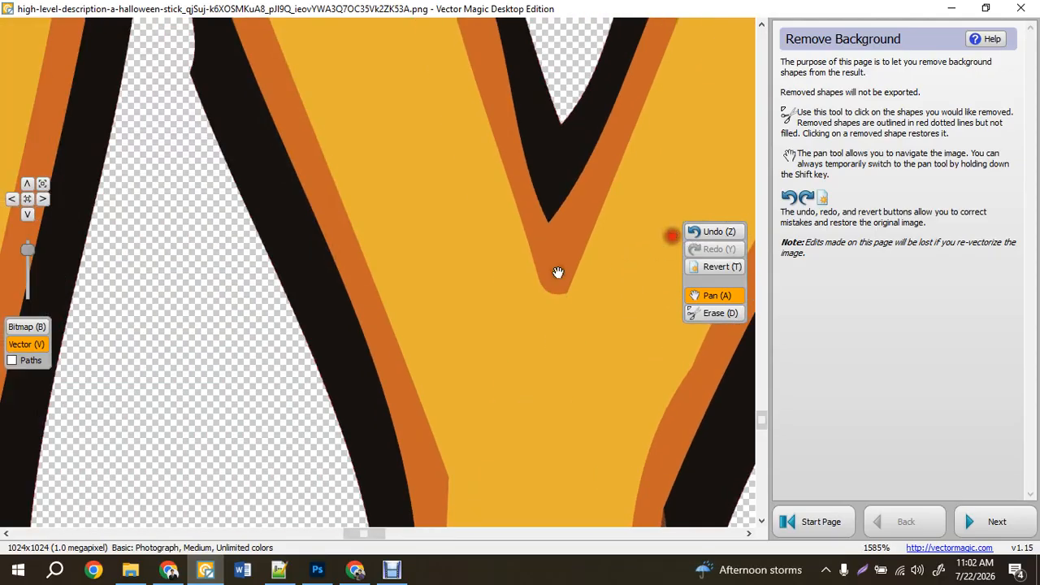
{"action": "left_click_drag", "start_coordinate": [496, 272], "coordinate": [662, 278]}
{"action": "key", "text": "d"}
{"action": "scroll", "coordinate": [571, 268], "scroll_direction": "down", "scroll_amount": 1}
{"action": "scroll", "coordinate": [571, 268], "scroll_direction": "down", "scroll_amount": 3}
{"action": "scroll", "coordinate": [510, 136], "scroll_direction": "up", "scroll_amount": 1}
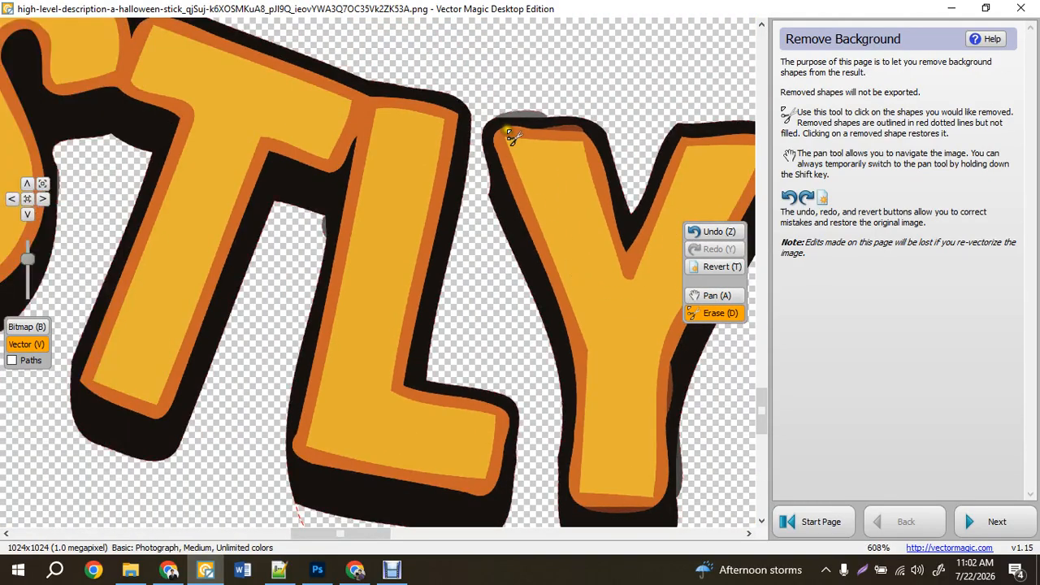
{"action": "left_click", "coordinate": [512, 115]}
{"action": "scroll", "coordinate": [460, 155], "scroll_direction": "down", "scroll_amount": 3}
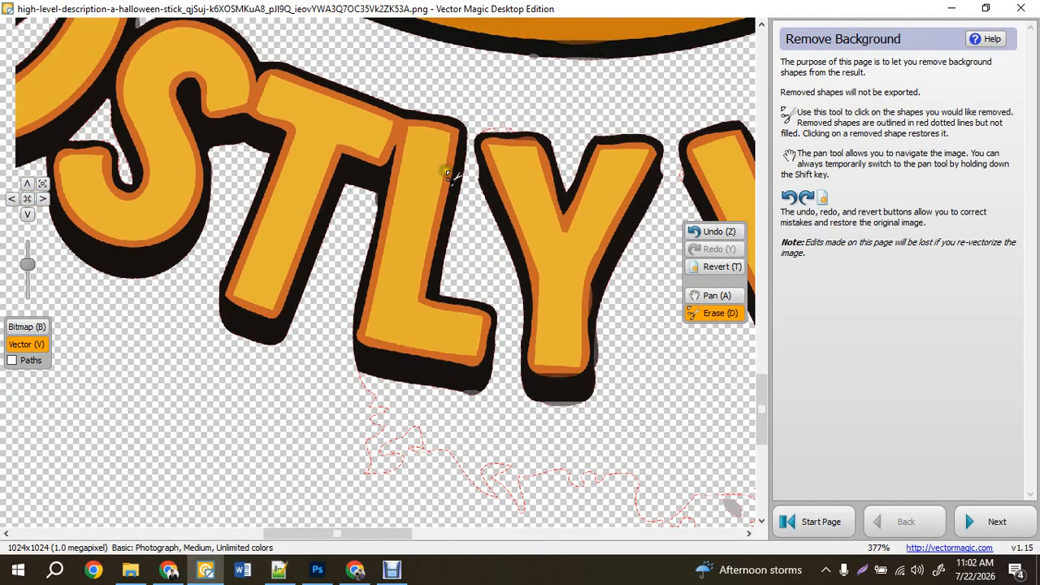
Step: Erase the grey sliver in the upper gap between the O and S of the lower MOSTLY
{"action": "key", "text": "a"}
{"action": "mouse_move", "coordinate": [359, 151]}
{"action": "left_mouse_down"}
{"action": "mouse_move", "coordinate": [473, 279]}
{"action": "mouse_move", "coordinate": [573, 433]}
{"action": "left_mouse_up"}
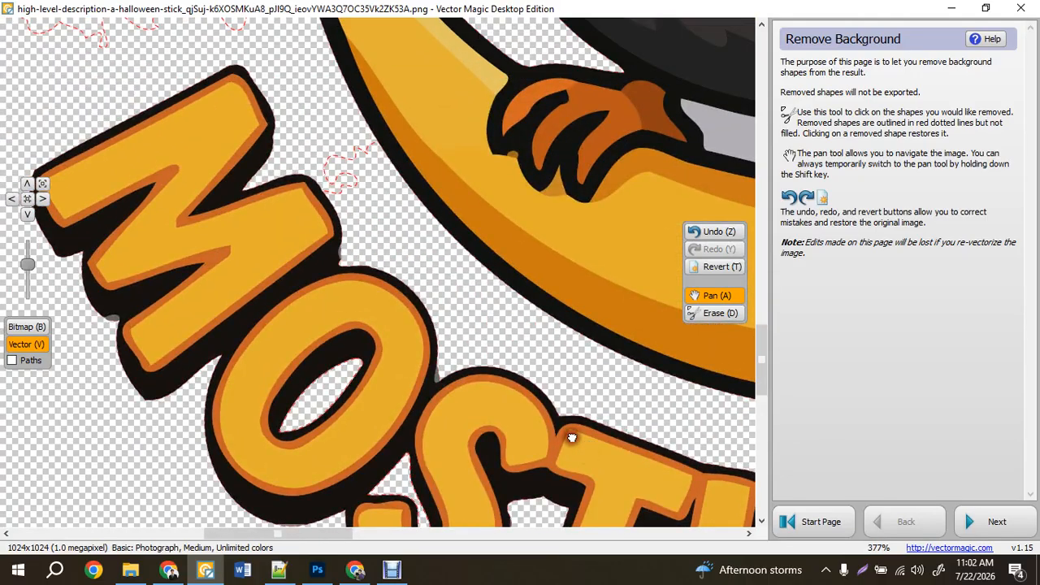
{"action": "key", "text": "d"}
{"action": "scroll", "coordinate": [473, 417], "scroll_direction": "up", "scroll_amount": 7}
{"action": "left_click", "coordinate": [408, 341]}
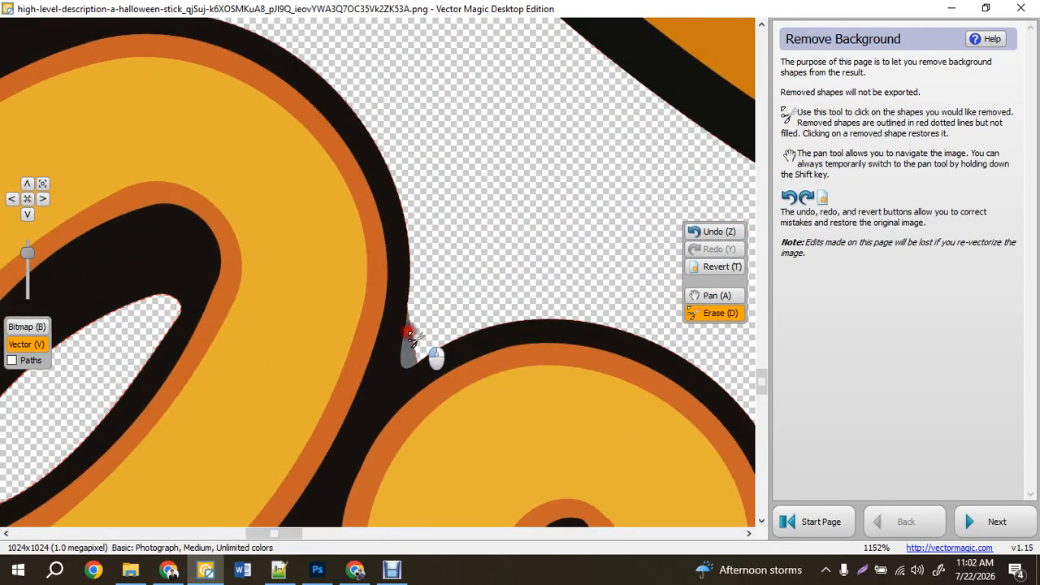
{"action": "scroll", "coordinate": [430, 349], "scroll_direction": "down", "scroll_amount": 7}
Step: Examine the grey sliver on the lower edge of the M in the lower MOSTLY
{"action": "key", "text": "a"}
{"action": "left_click_drag", "start_coordinate": [311, 292], "coordinate": [406, 320]}
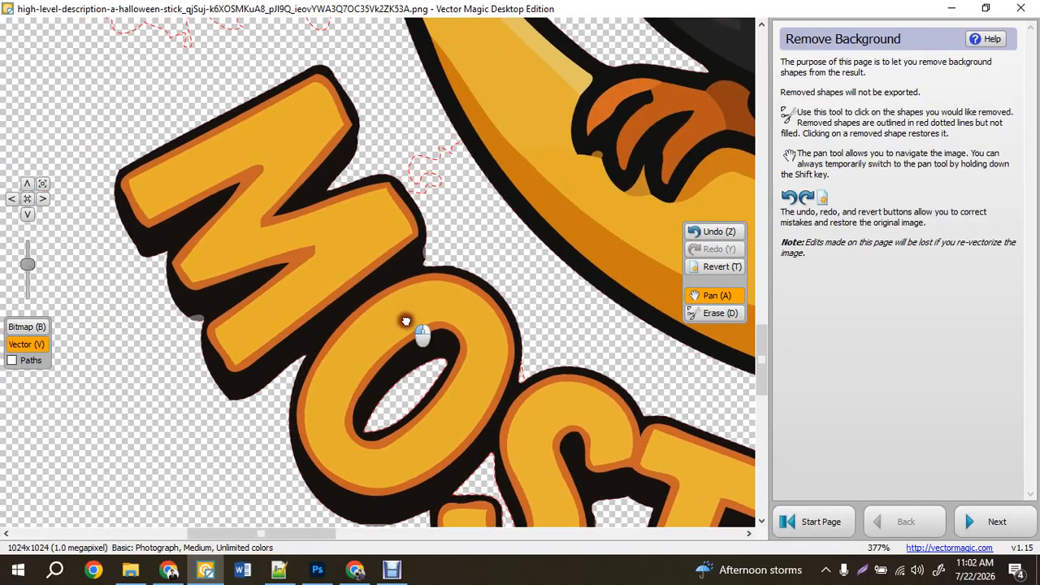
{"action": "key", "text": "d"}
{"action": "scroll", "coordinate": [163, 309], "scroll_direction": "up", "scroll_amount": 5}
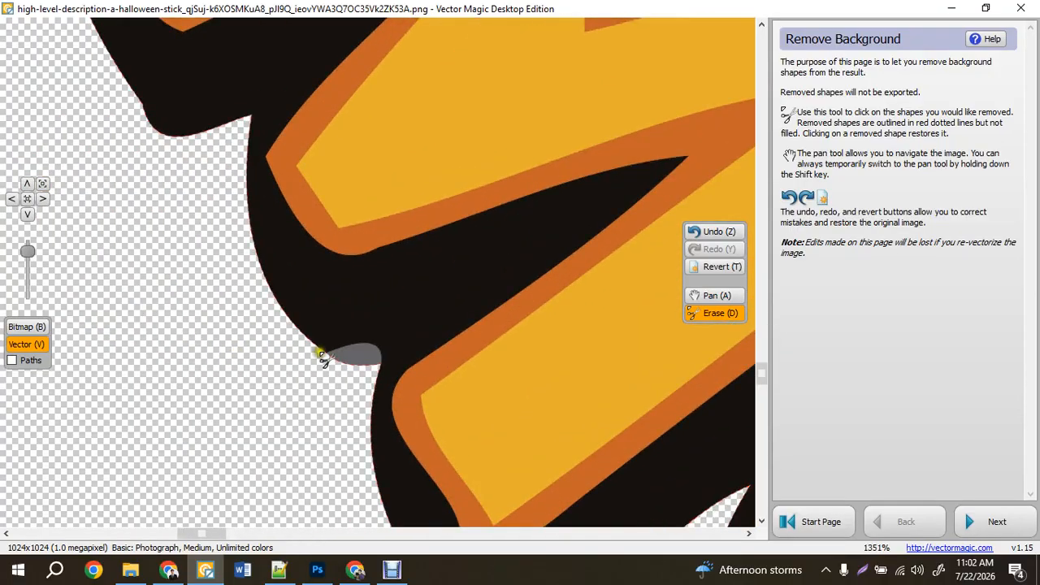
{"action": "scroll", "coordinate": [402, 348], "scroll_direction": "down", "scroll_amount": 6}
{"action": "scroll", "coordinate": [402, 347], "scroll_direction": "down", "scroll_amount": 3}
Step: Erase the two grey areas enclosed by the crow's body, feet and the crescent moon
{"action": "key", "text": "a"}
{"action": "left_click_drag", "start_coordinate": [454, 435], "coordinate": [283, 348]}
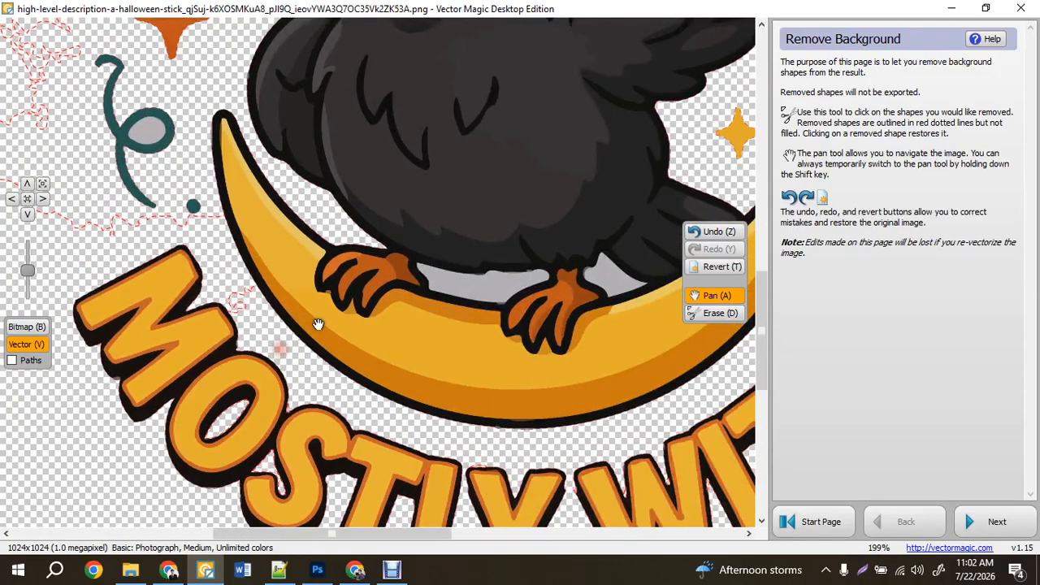
{"action": "key", "text": "d"}
{"action": "left_click", "coordinate": [460, 287]}
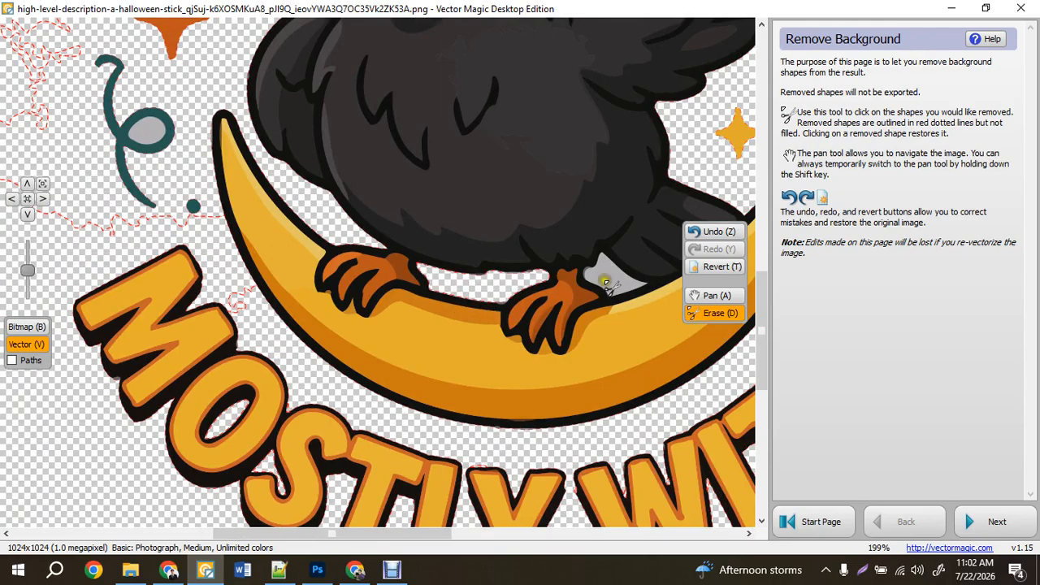
{"action": "left_click", "coordinate": [615, 280]}
Step: Erase the grey fill inside the loop of the teal curl above the M of the lower MOSTLY
{"action": "scroll", "coordinate": [85, 382], "scroll_direction": "up", "scroll_amount": 6}
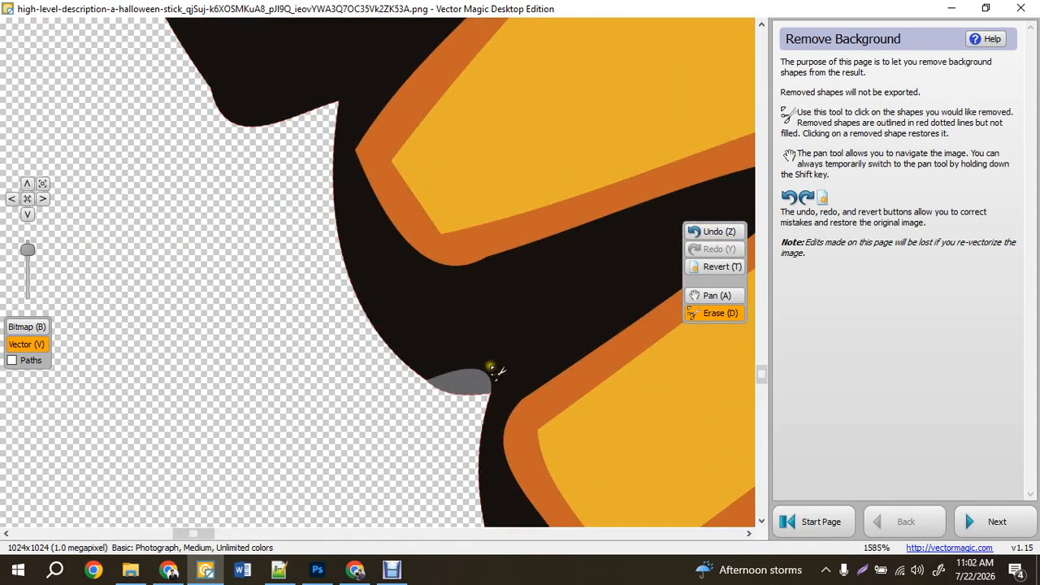
{"action": "scroll", "coordinate": [492, 370], "scroll_direction": "down", "scroll_amount": 6}
{"action": "key", "text": "a"}
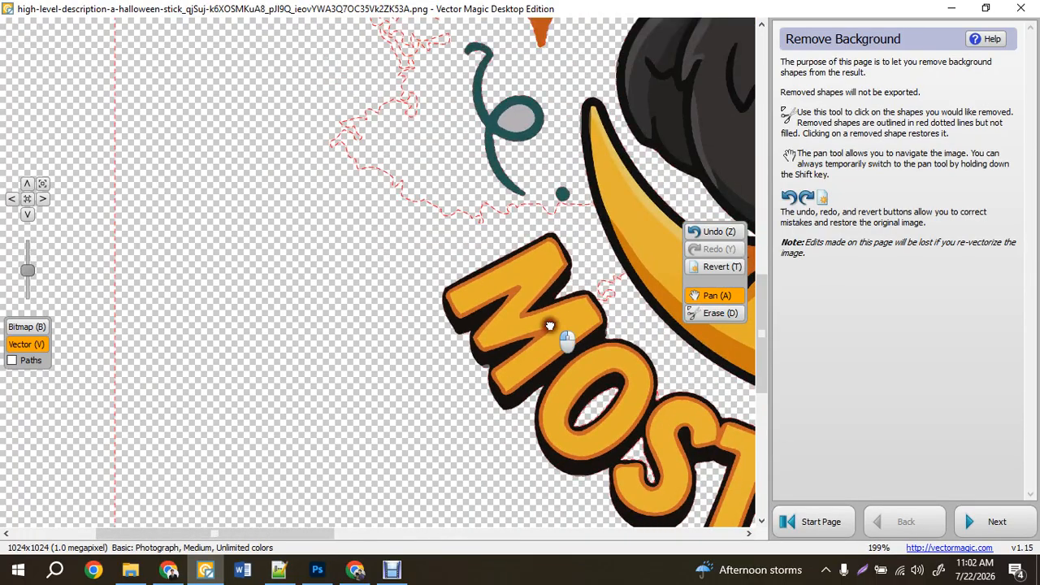
{"action": "left_click_drag", "start_coordinate": [549, 325], "coordinate": [463, 363]}
{"action": "key", "text": "d"}
{"action": "left_click", "coordinate": [424, 154]}
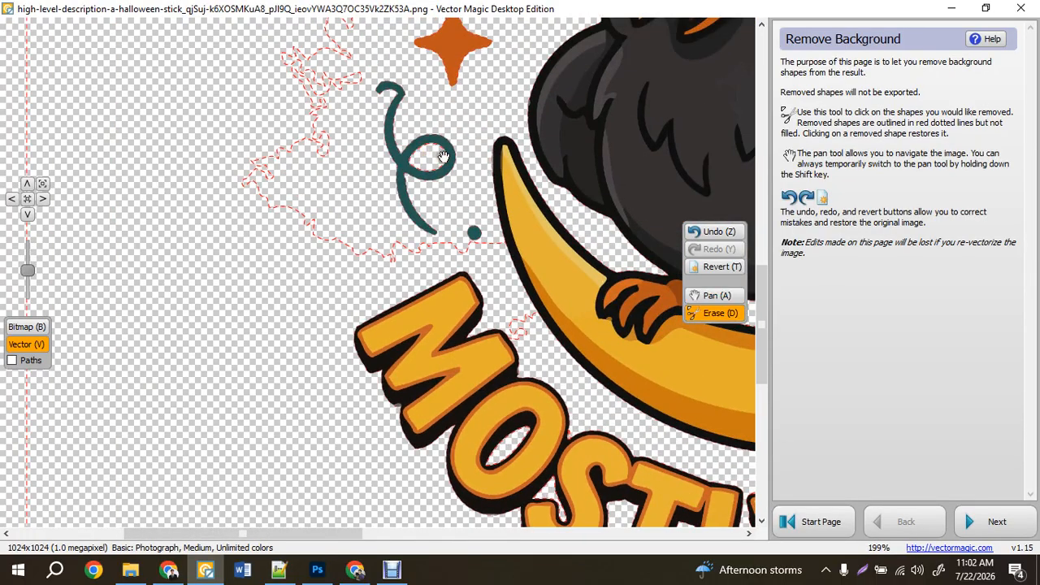
Step: Erase the grey fill inside the loop of the large teal curl beside the crow's head
{"action": "key", "text": "a"}
{"action": "left_click_drag", "start_coordinate": [587, 138], "coordinate": [315, 372]}
{"action": "left_click_drag", "start_coordinate": [457, 294], "coordinate": [335, 439]}
{"action": "key", "text": "d"}
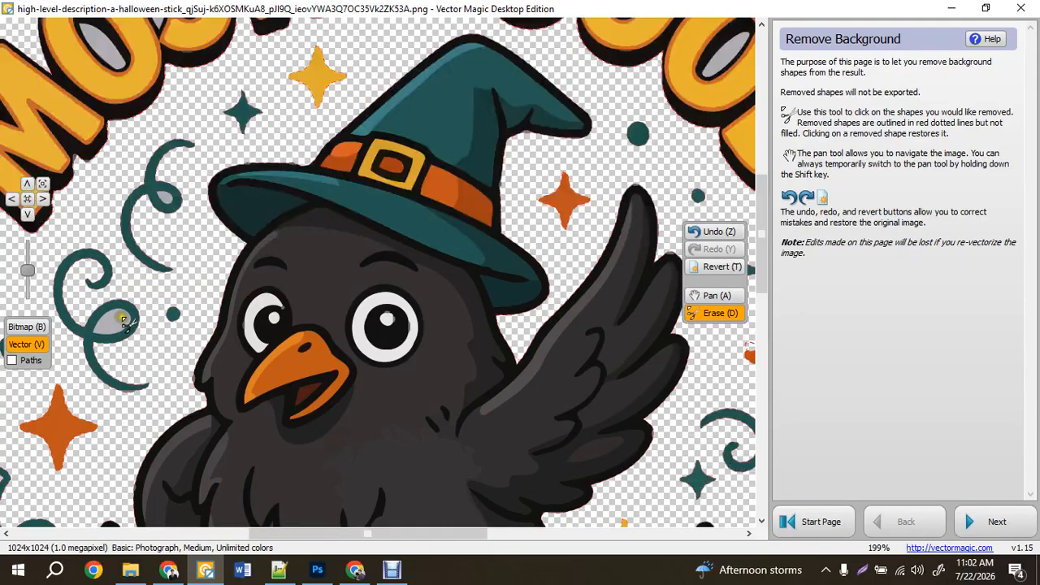
{"action": "left_click", "coordinate": [121, 316]}
Step: Erase the grey fills in the small teal curl beside the hat, the O of the upper MOSTLY and the gap between its O and S
{"action": "key", "text": "a"}
{"action": "left_click_drag", "start_coordinate": [260, 288], "coordinate": [376, 398]}
{"action": "key", "text": "d"}
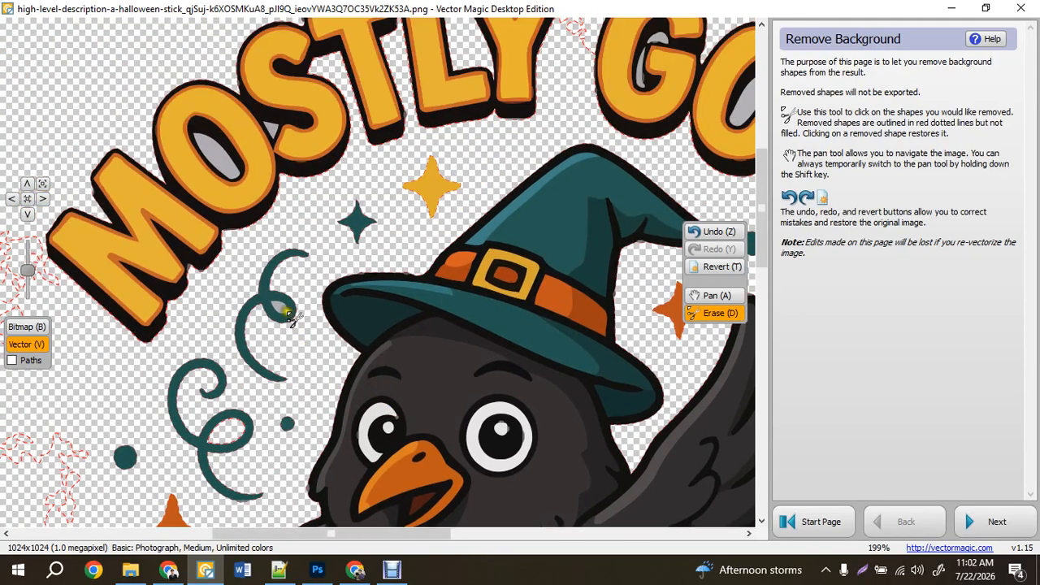
{"action": "left_click", "coordinate": [280, 309]}
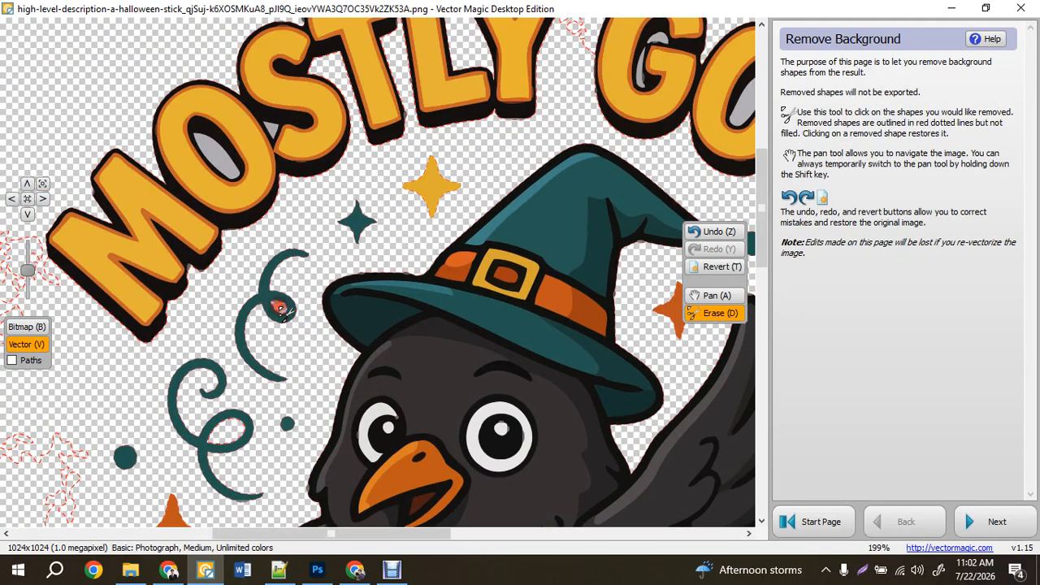
{"action": "left_click", "coordinate": [226, 159]}
{"action": "left_click", "coordinate": [264, 135]}
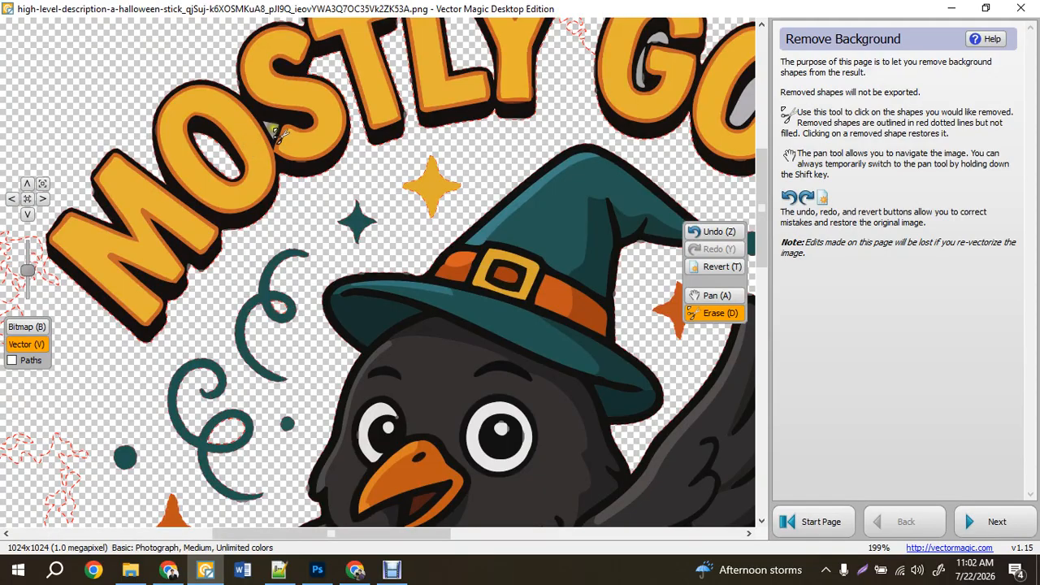
Step: Erase the grey fills inside the G, both Os and the D of the word GOOD
{"action": "mouse_move", "coordinate": [281, 134]}
{"action": "left_mouse_down"}
{"action": "mouse_move", "coordinate": [150, 203]}
{"action": "mouse_move", "coordinate": [153, 300]}
{"action": "left_mouse_up"}
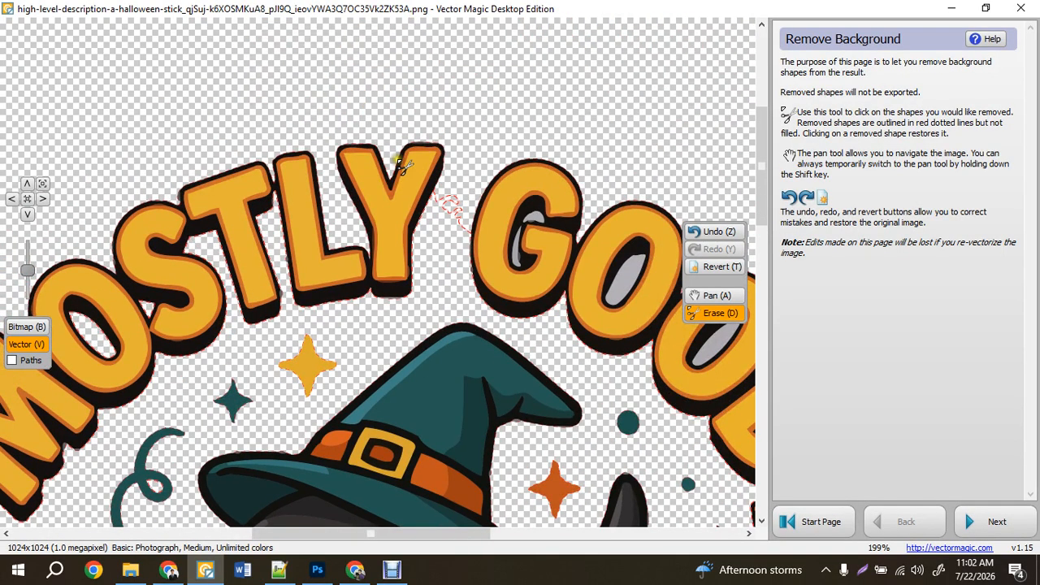
{"action": "left_click", "coordinate": [539, 218]}
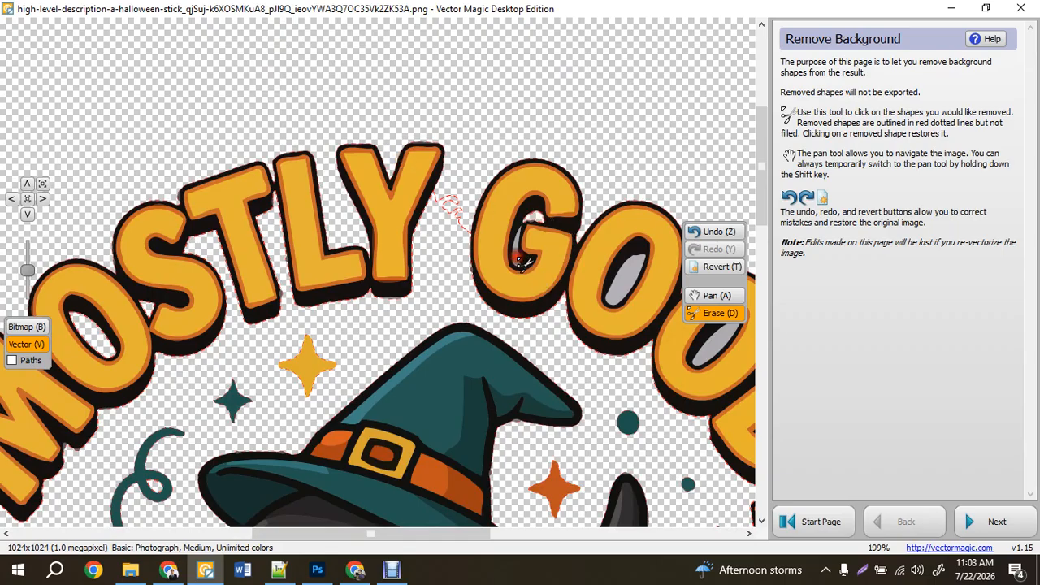
{"action": "left_click", "coordinate": [520, 261]}
{"action": "left_click", "coordinate": [632, 273]}
{"action": "key", "text": "a"}
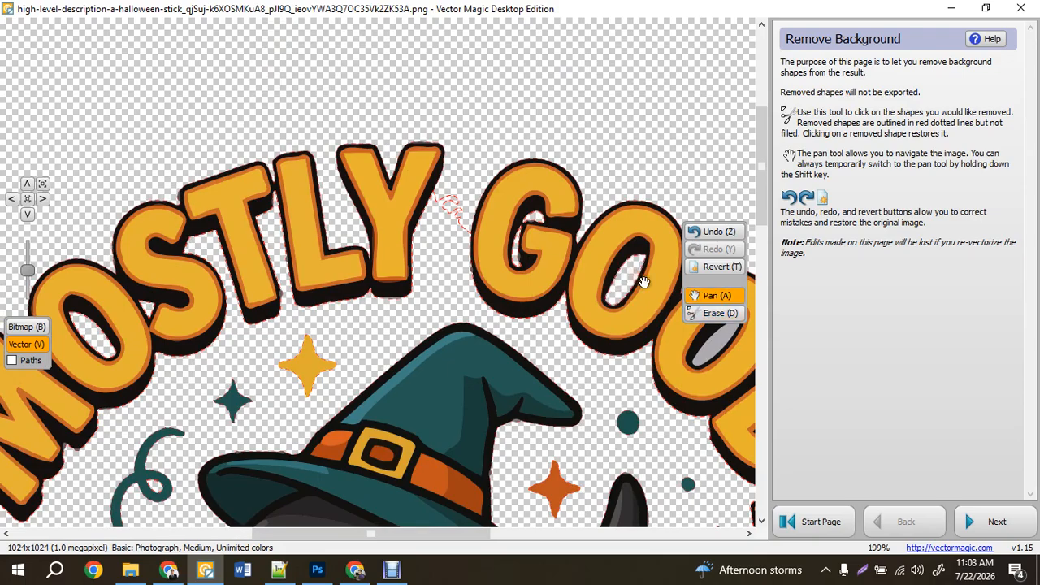
{"action": "left_click_drag", "start_coordinate": [642, 282], "coordinate": [383, 174]}
{"action": "key", "text": "d"}
{"action": "left_click", "coordinate": [444, 228]}
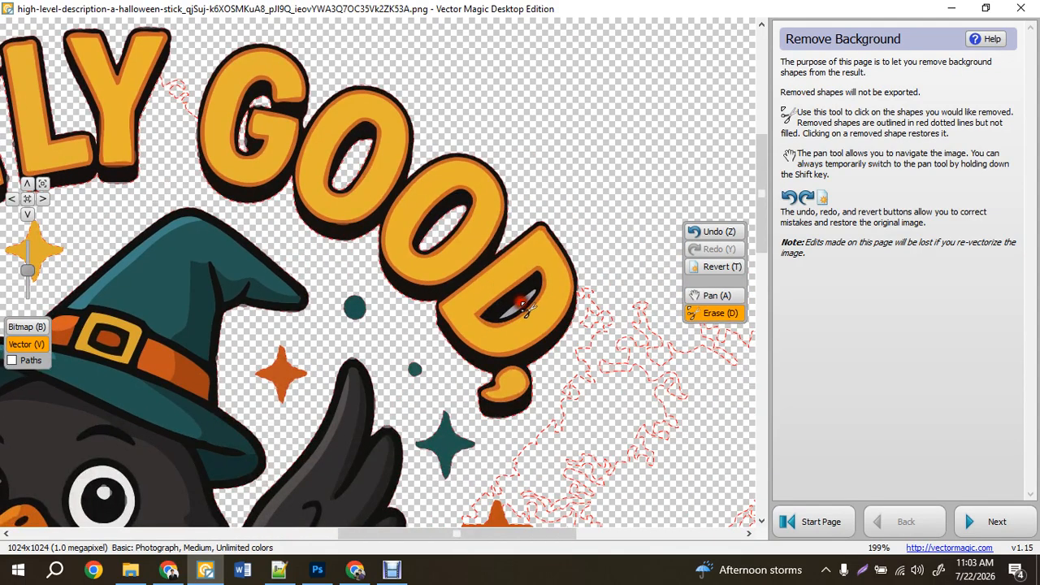
Step: Erase the grey fill inside the teal curl by the moon tip under the raised wing, and inspect the crow's tail for leftover grey
{"action": "scroll", "coordinate": [555, 319], "scroll_direction": "down", "scroll_amount": 4}
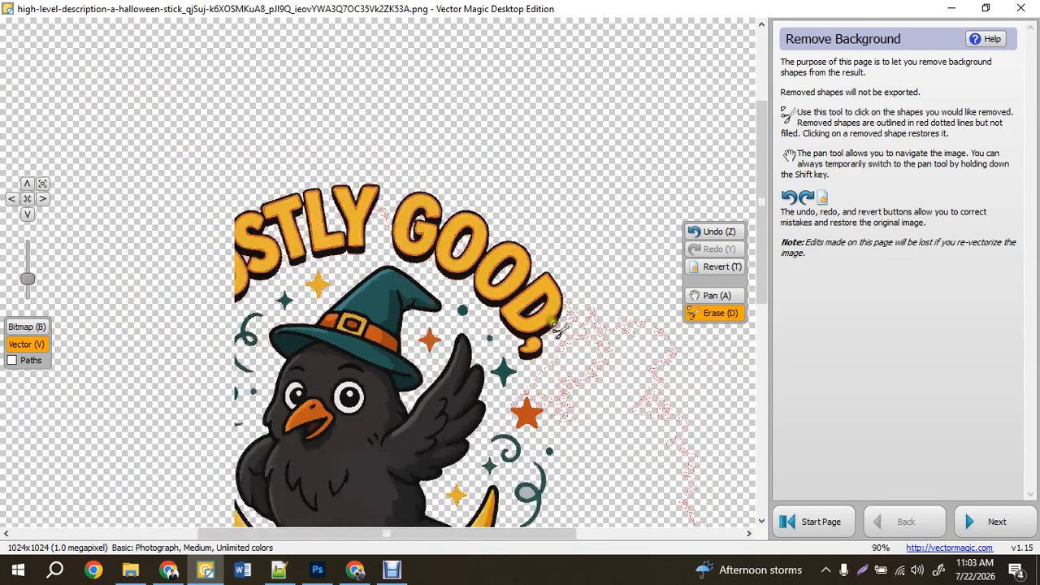
{"action": "key", "text": "a"}
{"action": "mouse_move", "coordinate": [435, 420]}
{"action": "left_mouse_down"}
{"action": "mouse_move", "coordinate": [466, 273]}
{"action": "mouse_move", "coordinate": [504, 241]}
{"action": "left_mouse_up"}
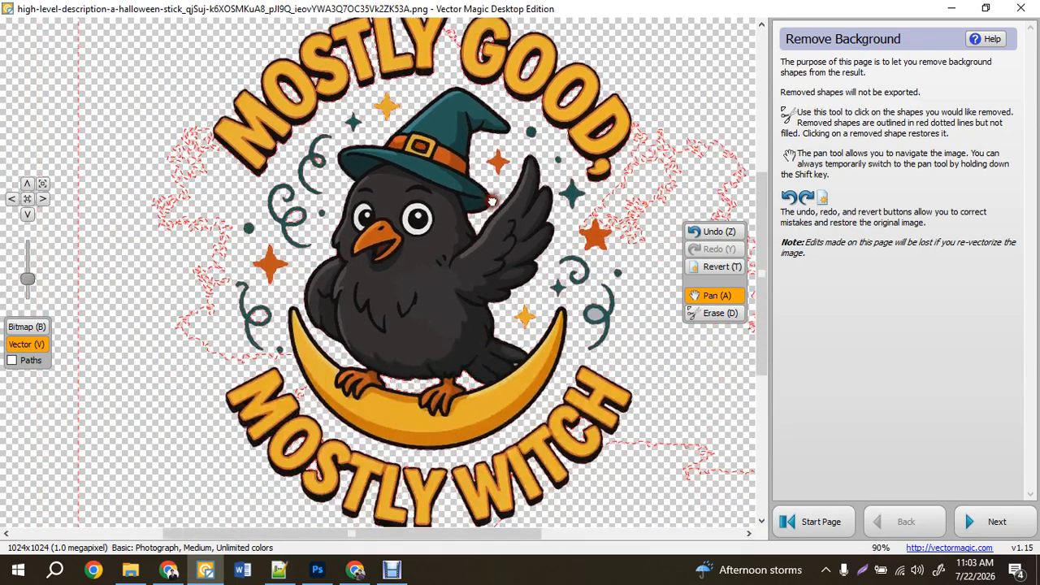
{"action": "key", "text": "d"}
{"action": "left_click", "coordinate": [596, 316]}
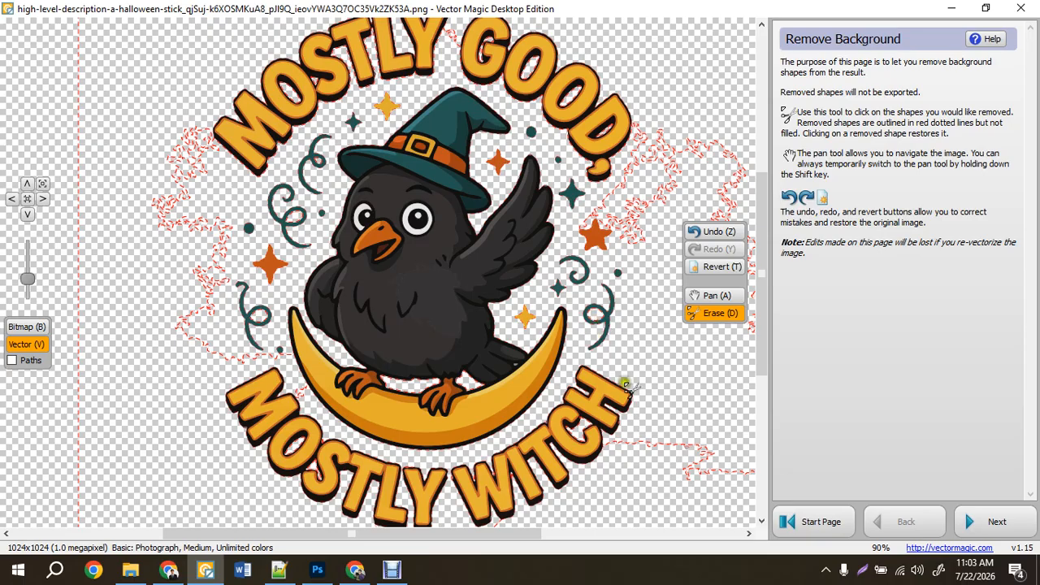
{"action": "scroll", "coordinate": [517, 378], "scroll_direction": "up", "scroll_amount": 10}
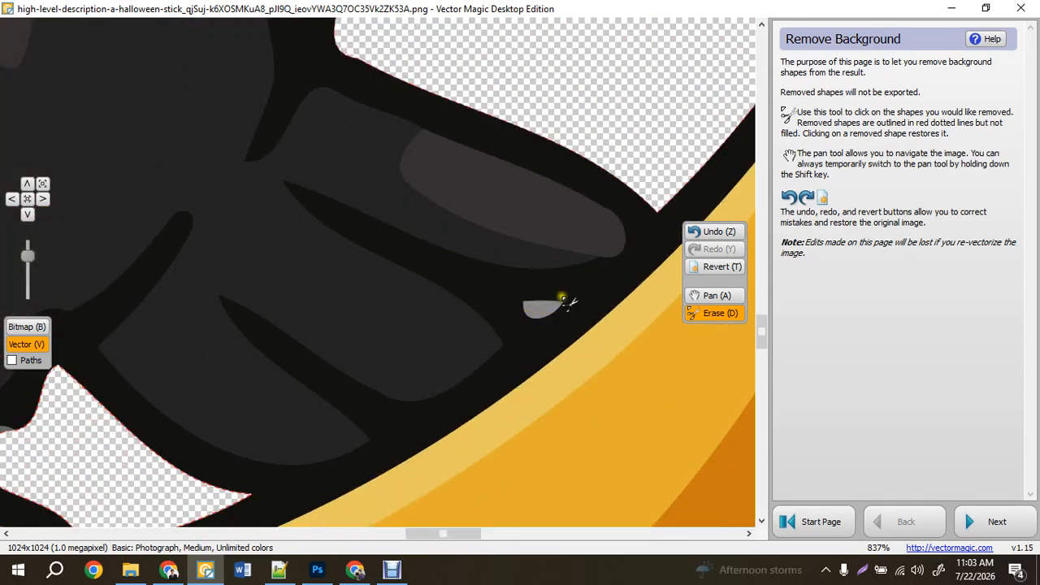
{"action": "scroll", "coordinate": [552, 315], "scroll_direction": "down", "scroll_amount": 10}
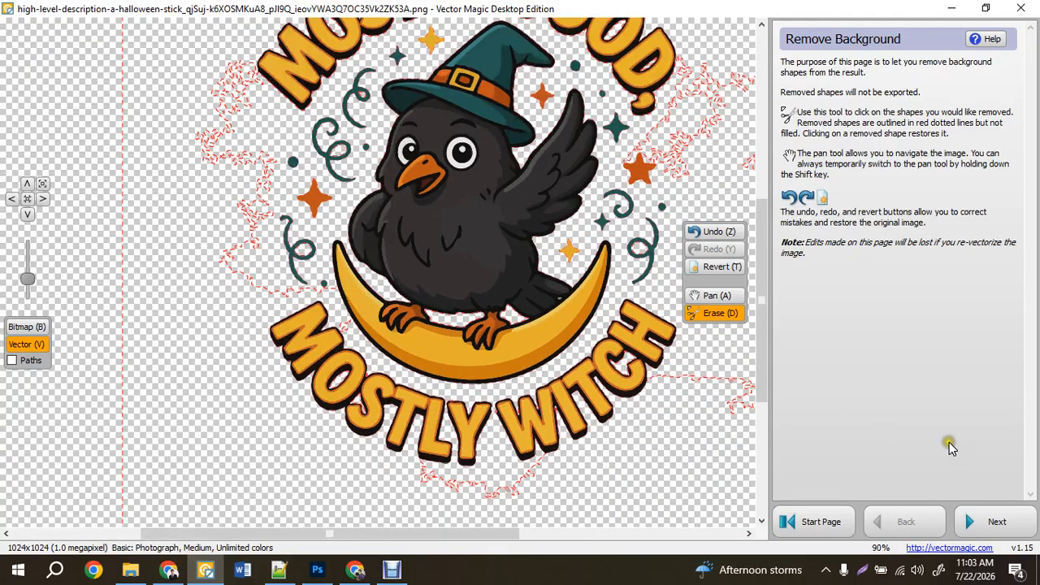
Step: Finish the background removal and export the result as a 4200 x 4200 px PNG to the halloween folder
{"action": "left_click", "coordinate": [995, 520]}
{"action": "left_click", "coordinate": [995, 519]}
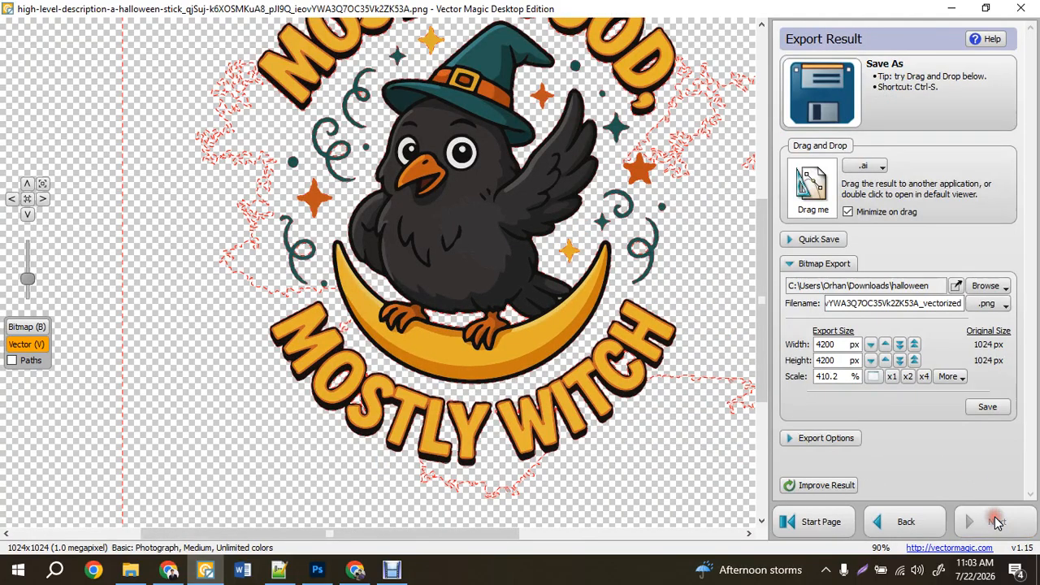
{"action": "left_click", "coordinate": [972, 418]}
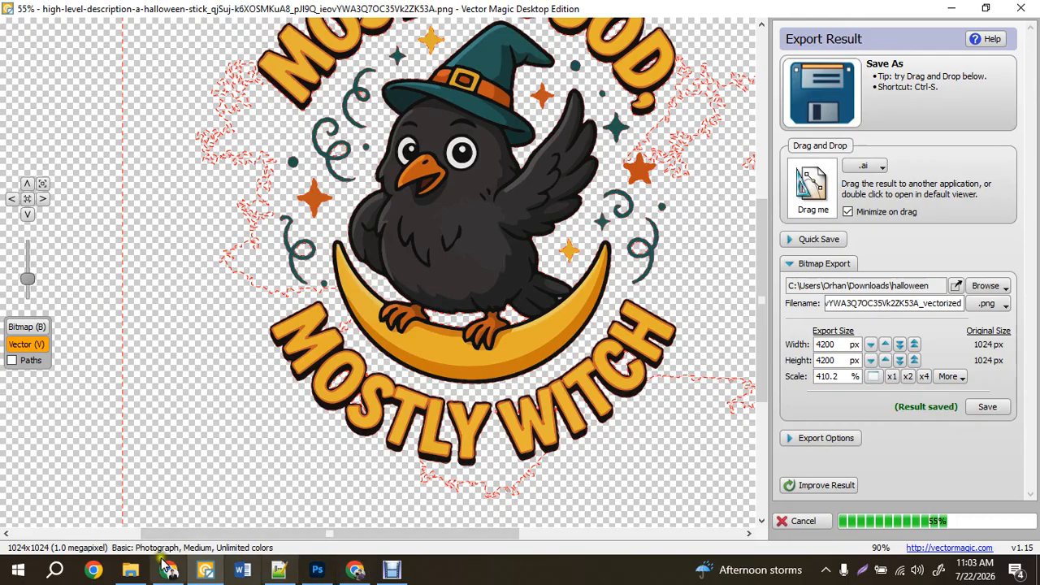
Step: Switch to Chrome, open the T-Design browser profile and load the Vectorizer.AI site
{"action": "mouse_move", "coordinate": [173, 571]}
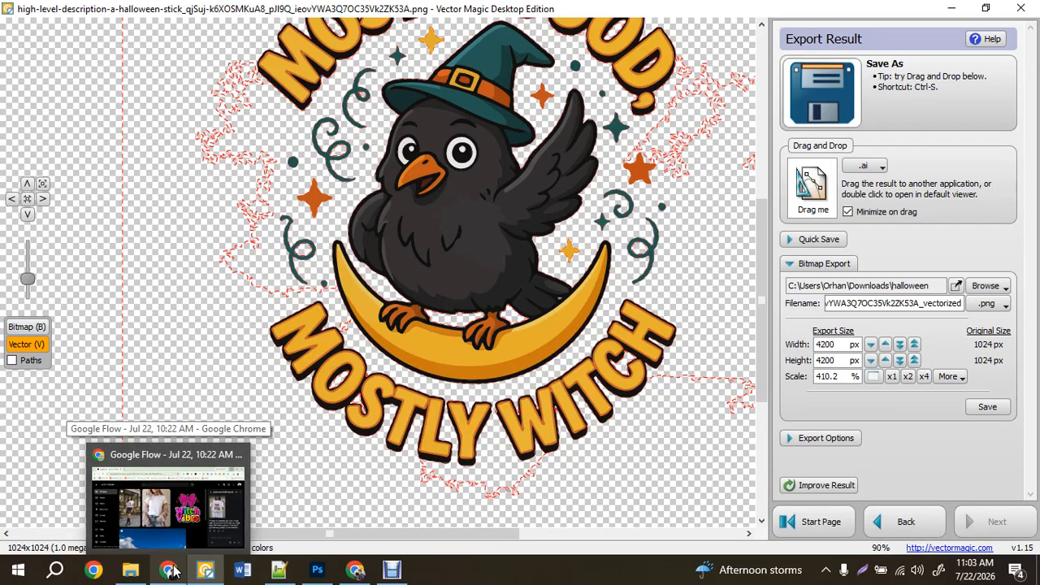
{"action": "left_click", "coordinate": [172, 569]}
{"action": "left_click", "coordinate": [1019, 49]}
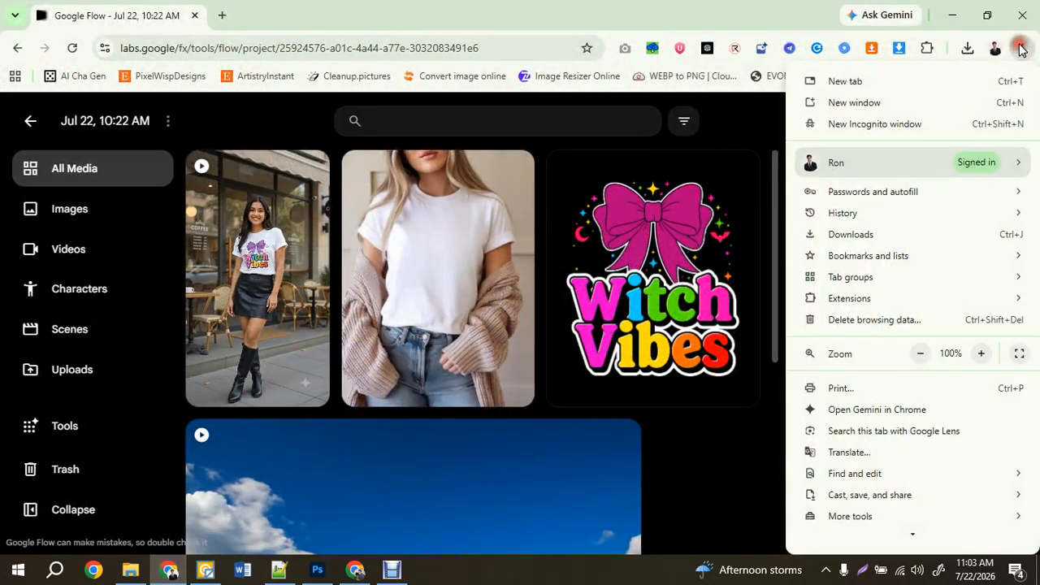
{"action": "left_click", "coordinate": [879, 161]}
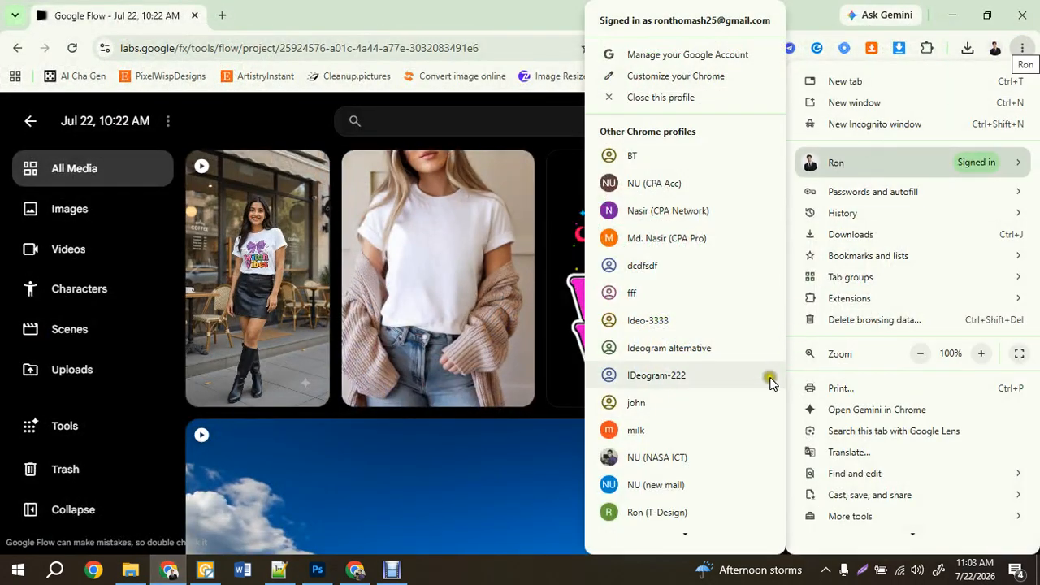
{"action": "scroll", "coordinate": [661, 494], "scroll_direction": "down", "scroll_amount": 2}
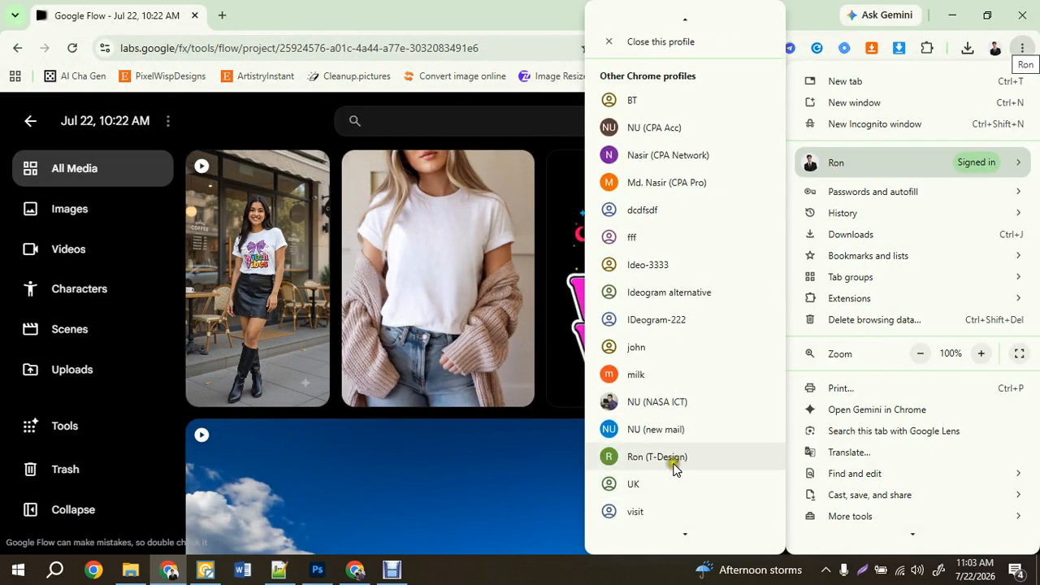
{"action": "left_click", "coordinate": [657, 456]}
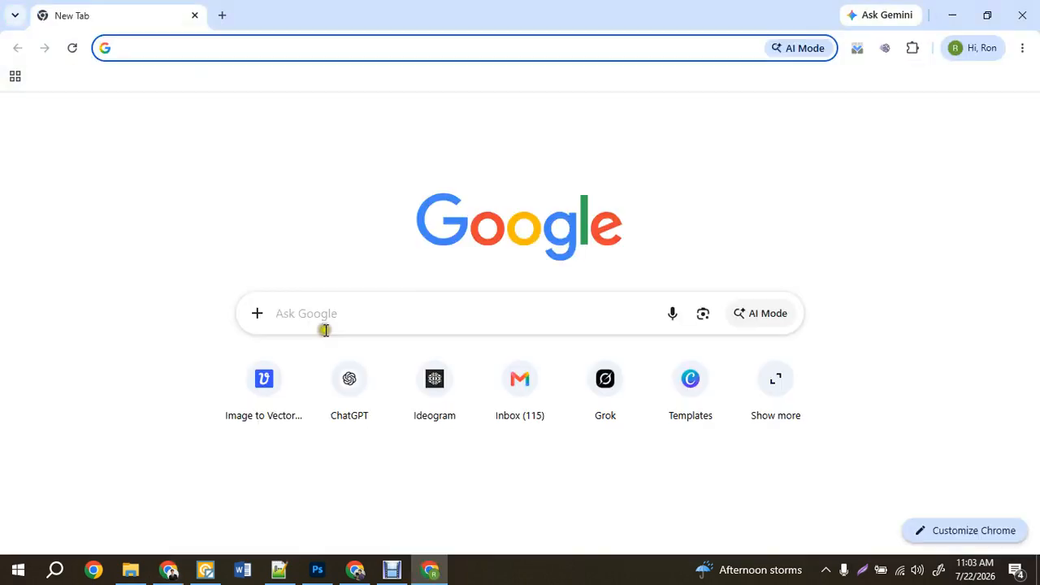
{"action": "left_click", "coordinate": [268, 379]}
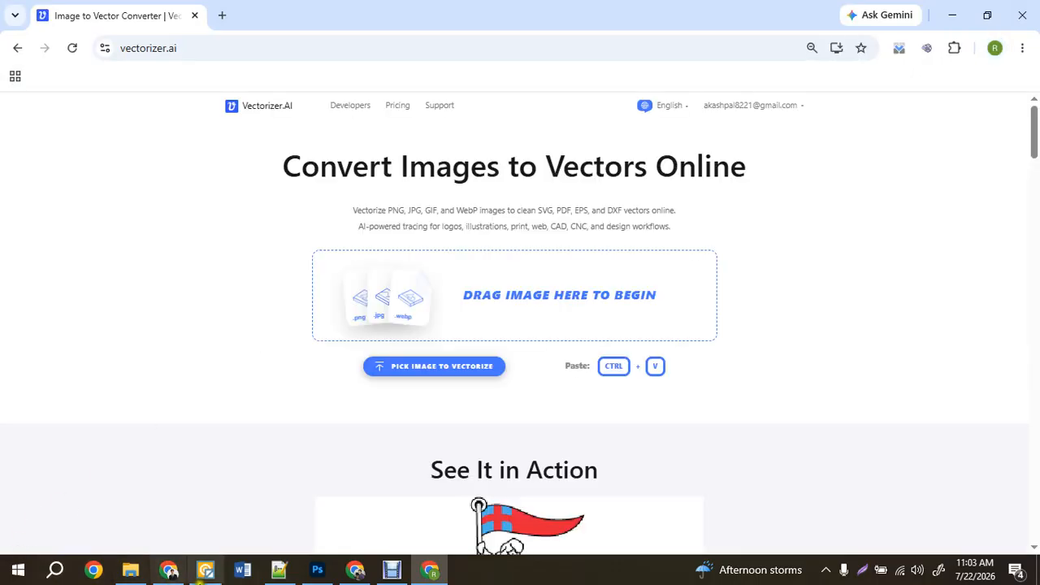
Step: Upload the vectorized crow PNG from the halloween folder to Vectorizer.AI and accept the full image without cropping
{"action": "left_click", "coordinate": [131, 570]}
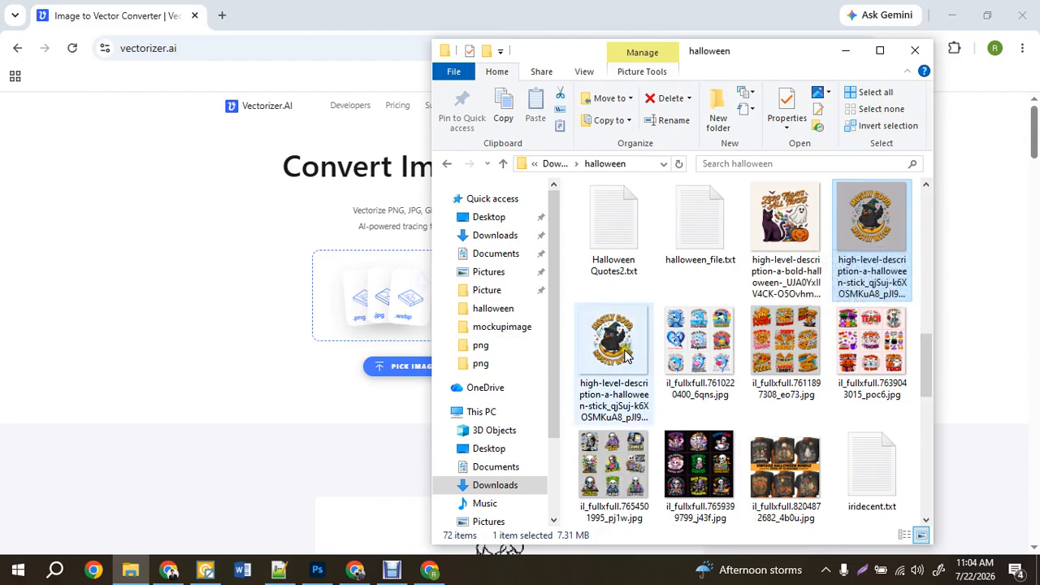
{"action": "left_click_drag", "start_coordinate": [619, 349], "coordinate": [304, 380]}
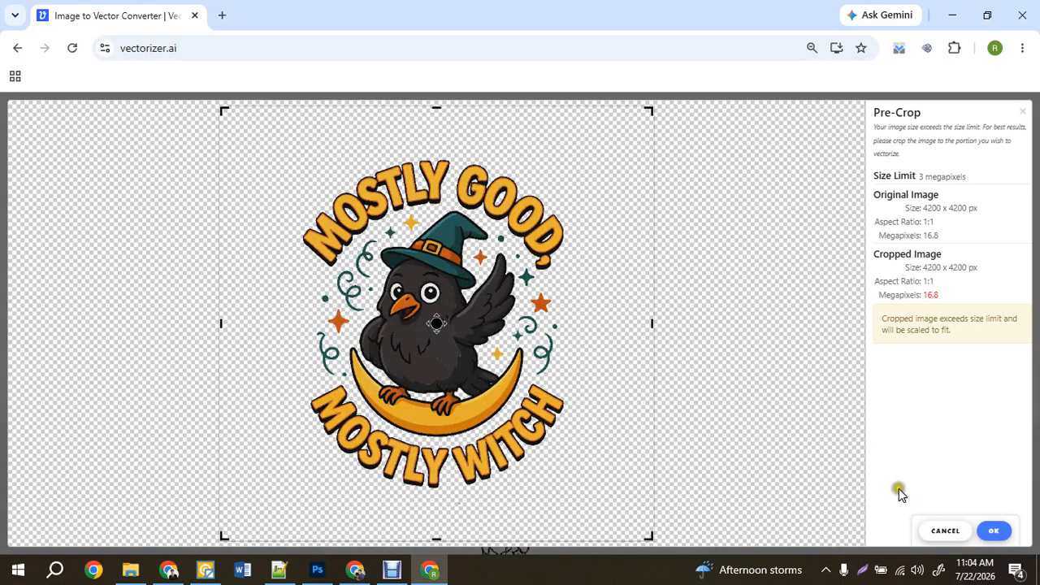
{"action": "left_click", "coordinate": [991, 531]}
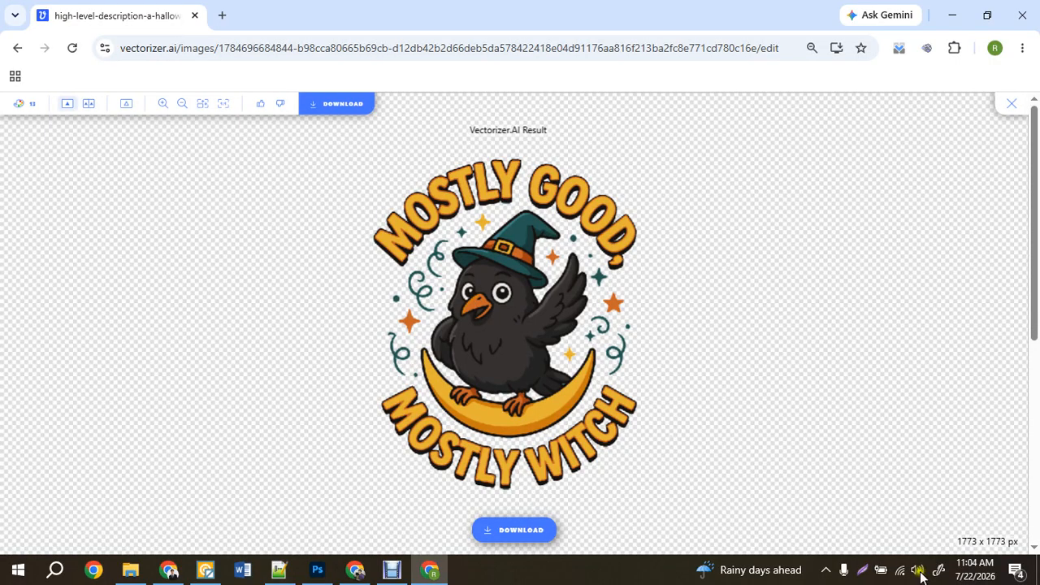
Step: Download the vectorized result as a 4500 x 5400 px PNG, saved as 1 in the PNG File folder
{"action": "left_click", "coordinate": [537, 529]}
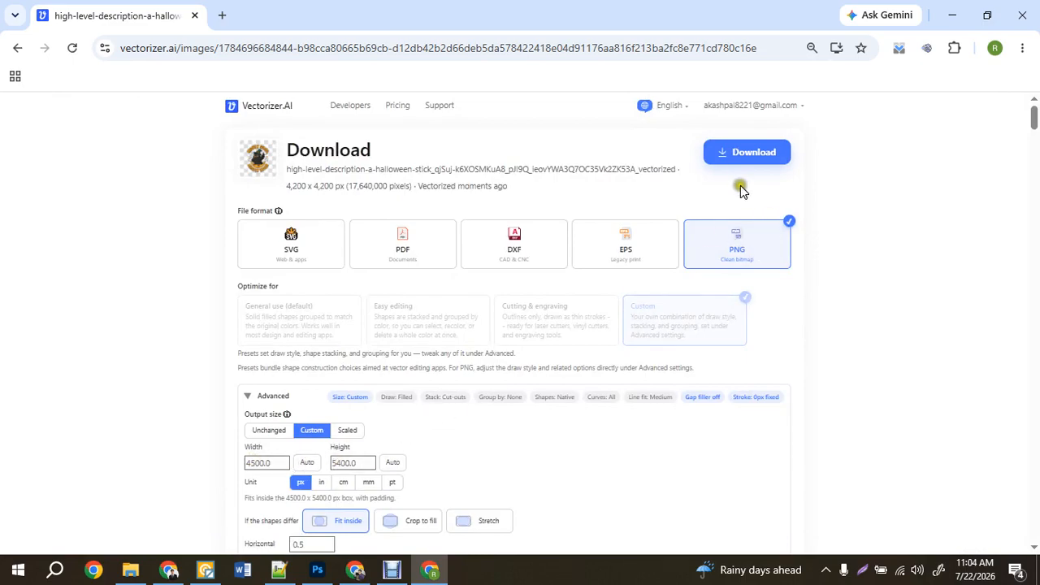
{"action": "left_click", "coordinate": [735, 154]}
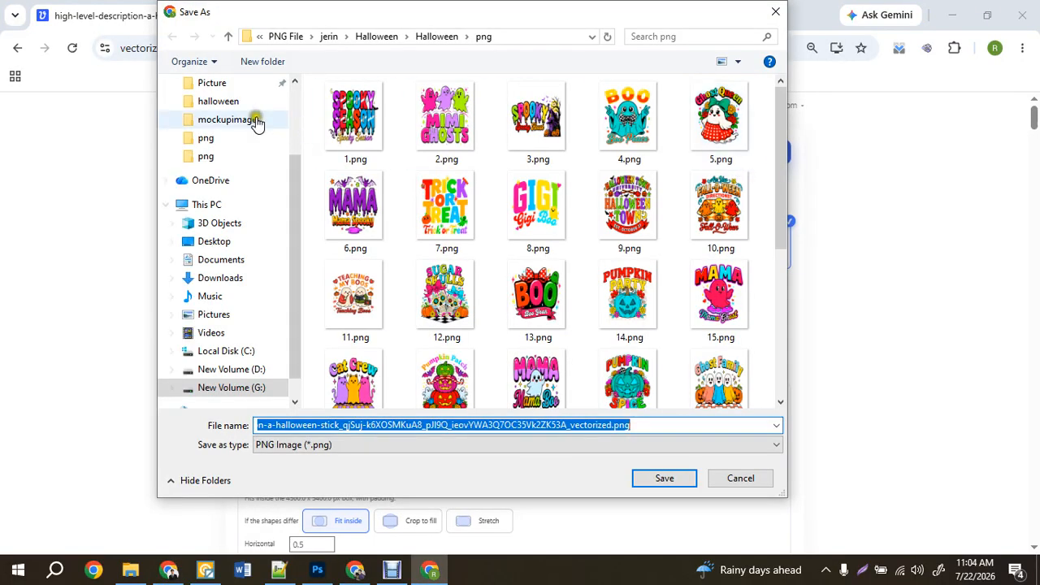
{"action": "left_click", "coordinate": [289, 36]}
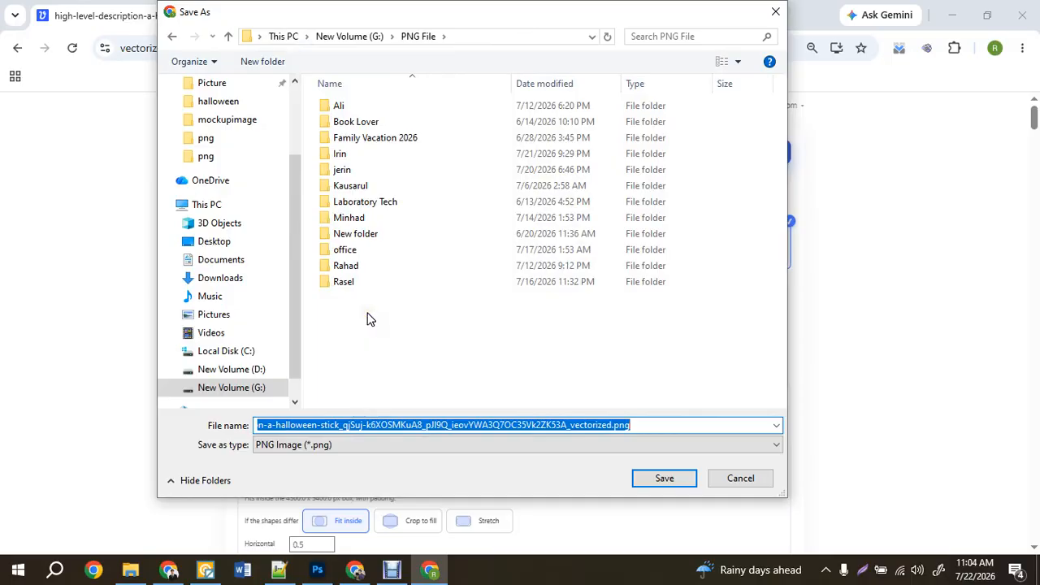
{"action": "type", "text": "1"}
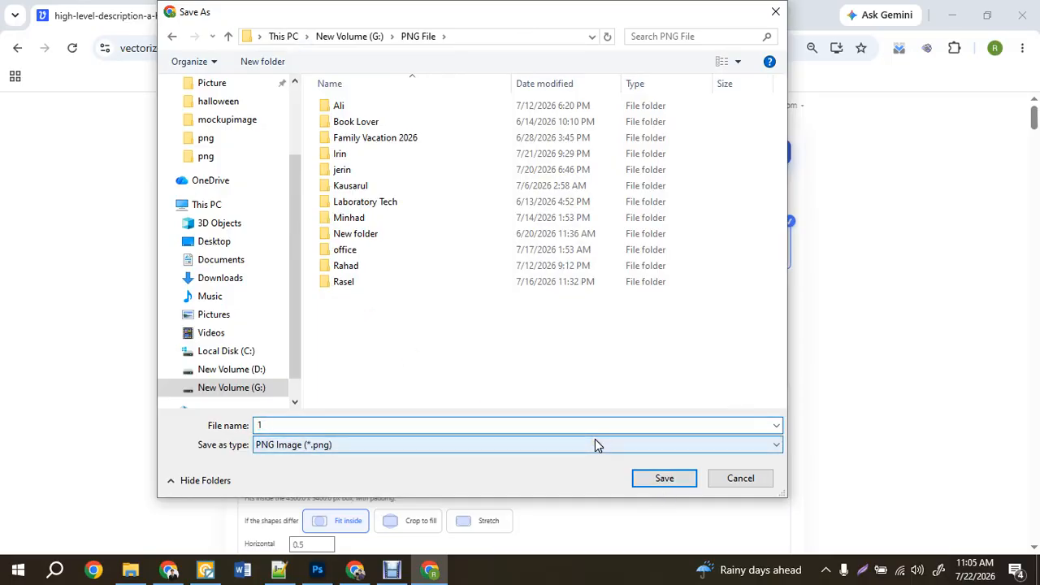
{"action": "left_click", "coordinate": [659, 478]}
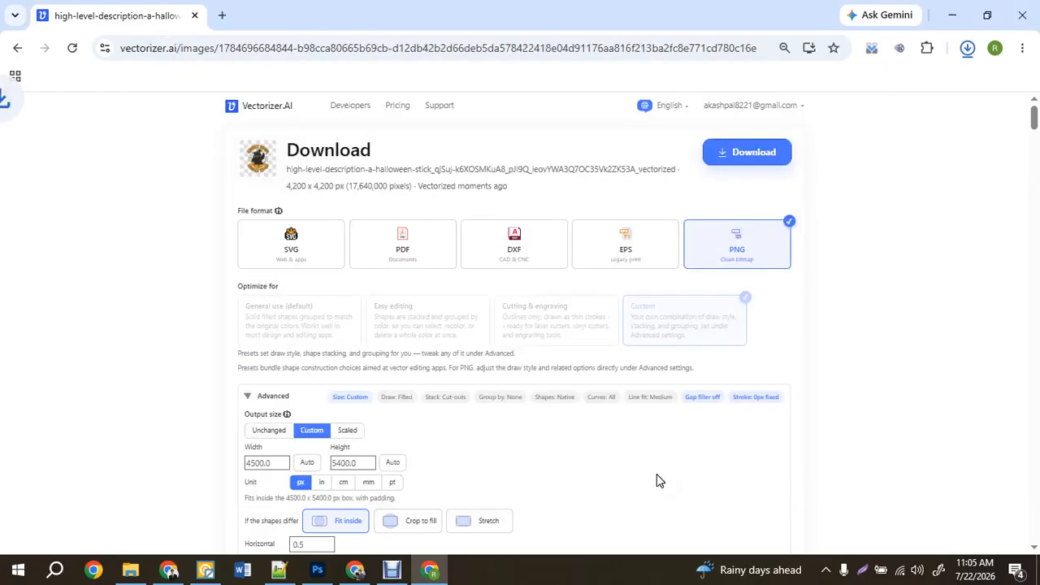
Step: Switch to Photoshop and place the downloaded 1.png into the open 18 (1).png document
{"action": "left_click", "coordinate": [967, 49]}
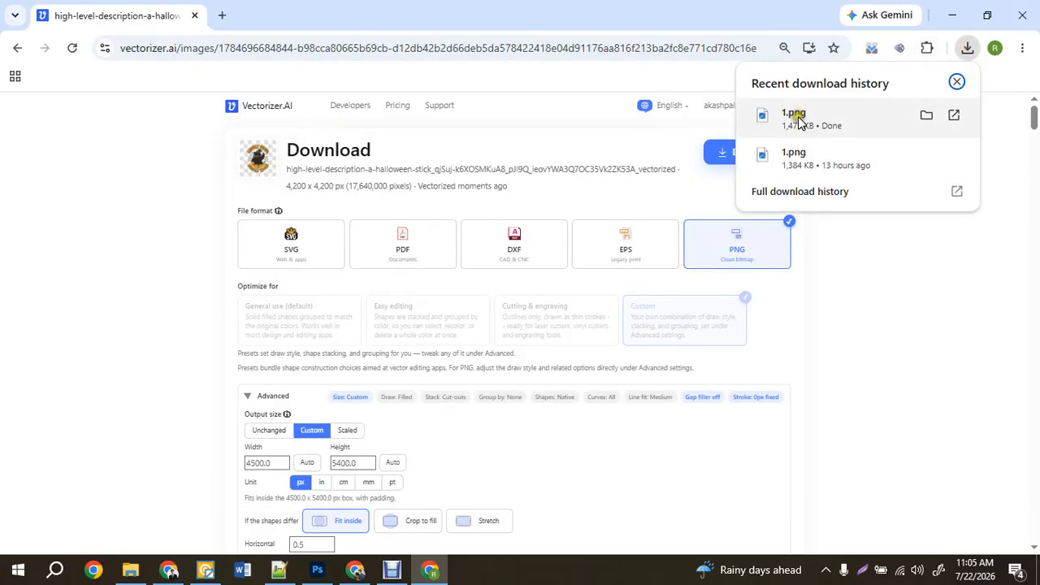
{"action": "left_click_drag", "start_coordinate": [798, 118], "coordinate": [688, 53]}
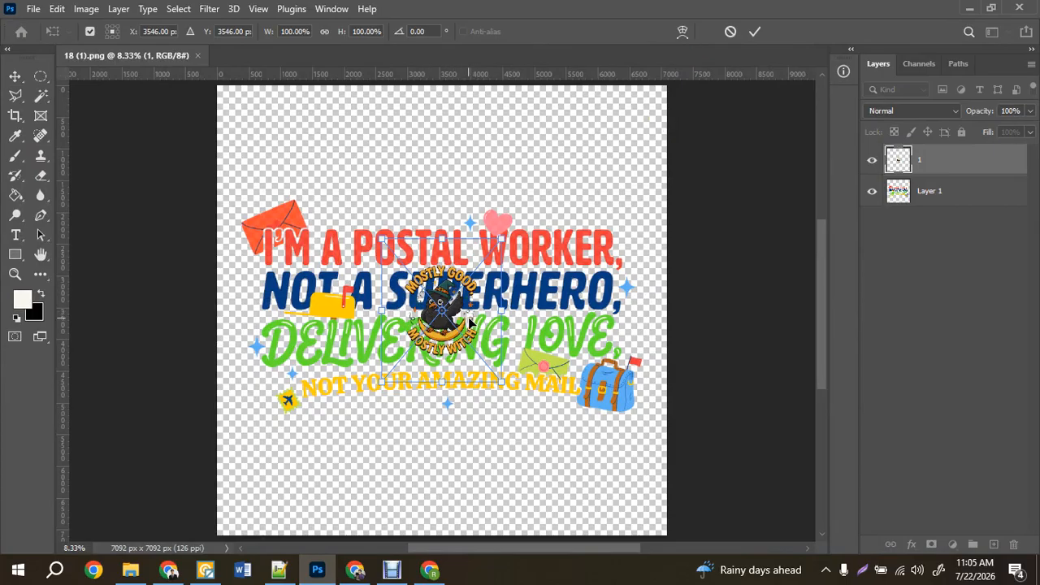
{"action": "key", "text": "Return"}
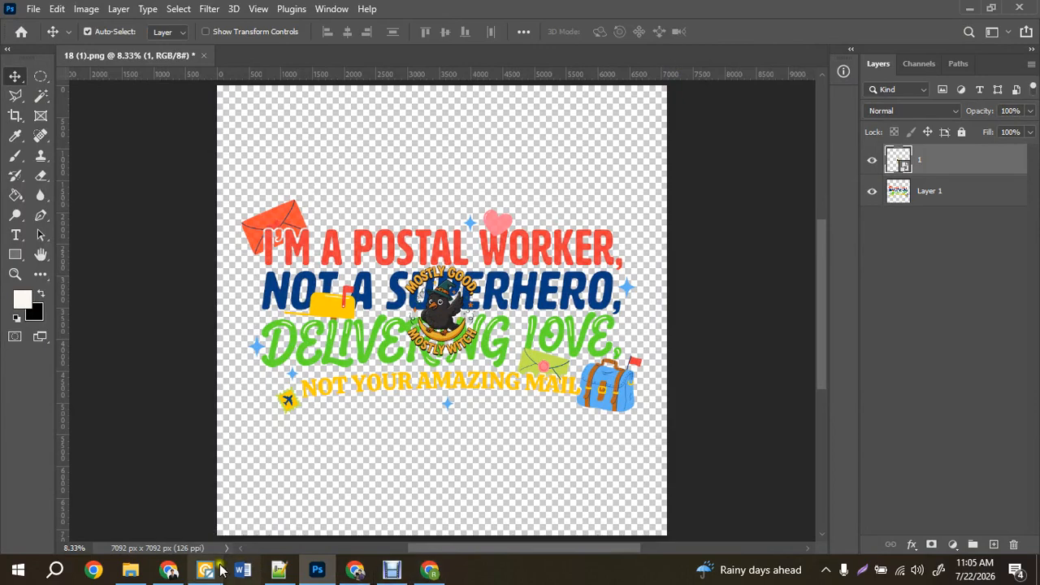
Step: Open the vectorized crow PNG from the halloween folder as a separate Photoshop document
{"action": "left_click", "coordinate": [130, 569]}
{"action": "left_click_drag", "start_coordinate": [601, 349], "coordinate": [139, 575]}
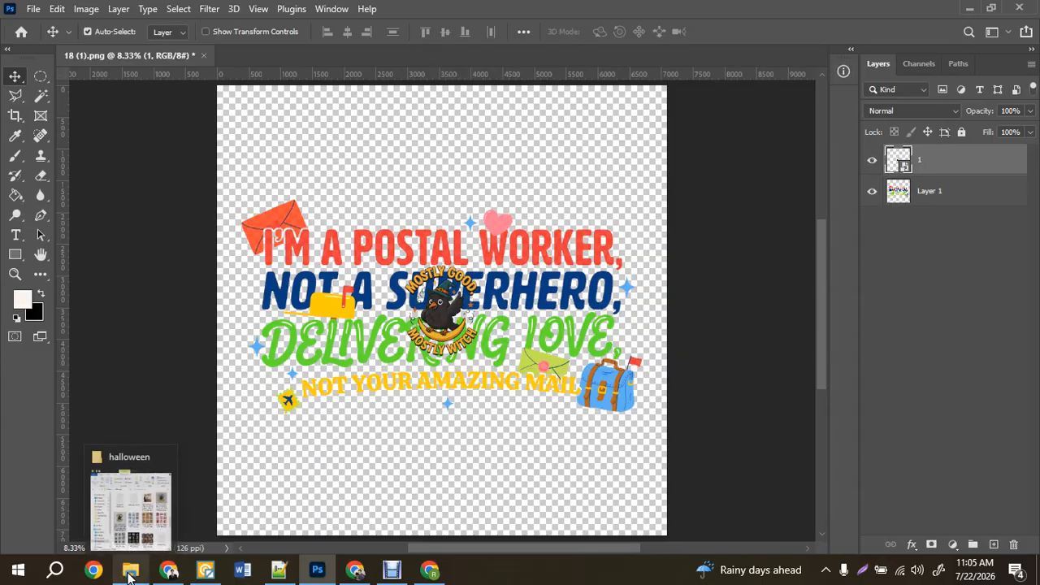
{"action": "left_click", "coordinate": [130, 569]}
{"action": "left_click_drag", "start_coordinate": [632, 349], "coordinate": [359, 54]}
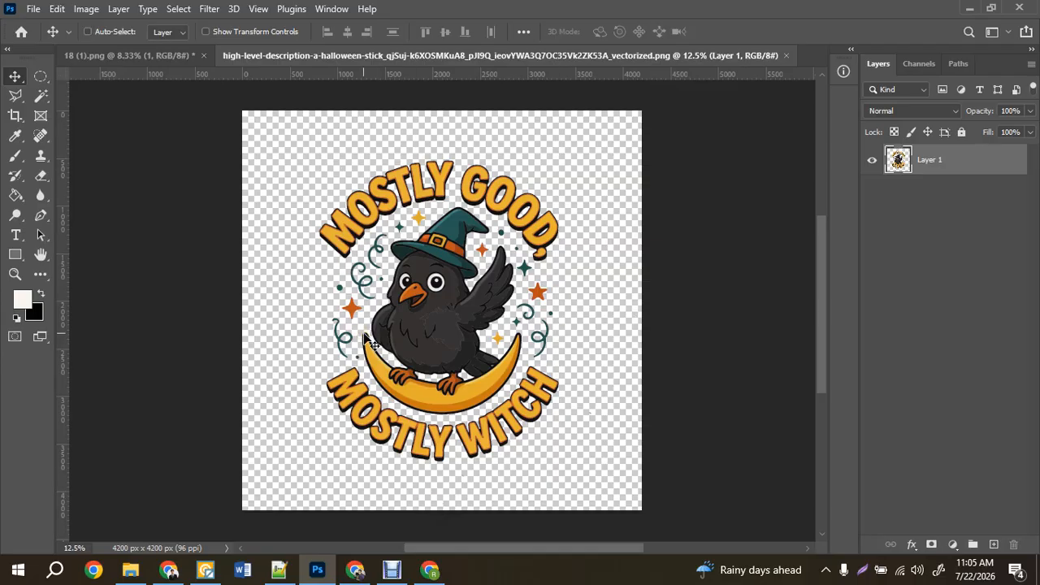
Step: Scale the crow design proportionally to about 116% and shift it slightly upward on the canvas
{"action": "key", "text": "ctrl"}
{"action": "key", "text": "ctrl+t"}
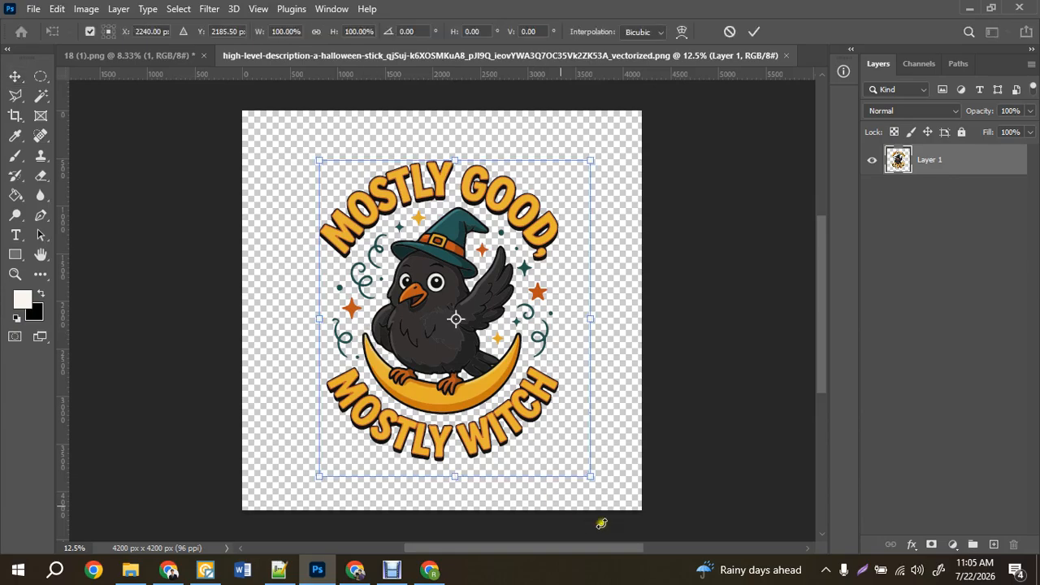
{"action": "left_click_drag", "start_coordinate": [589, 480], "coordinate": [621, 498]}
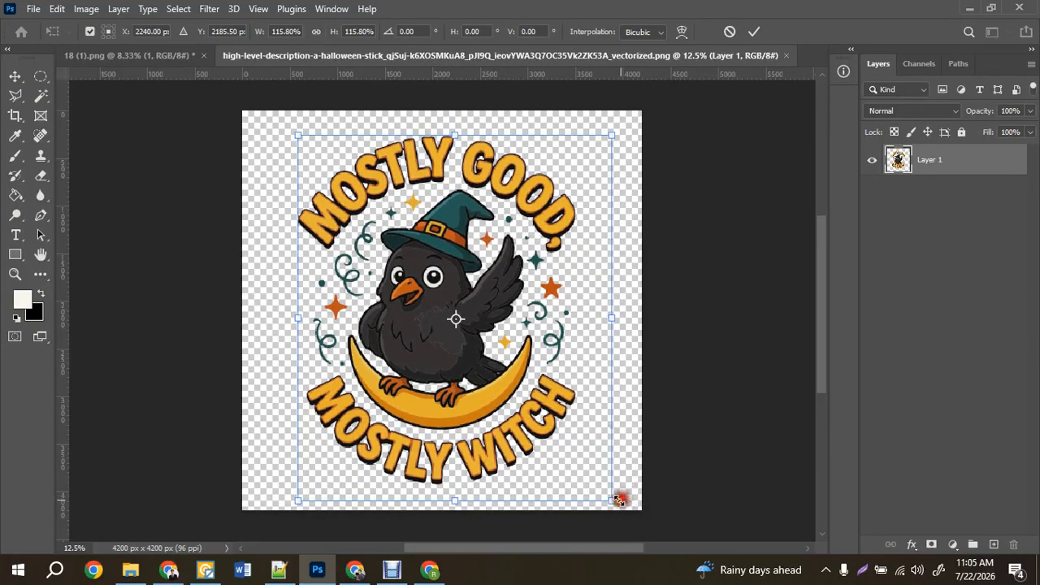
{"action": "left_click_drag", "start_coordinate": [412, 344], "coordinate": [419, 335]}
{"action": "key", "text": "Return"}
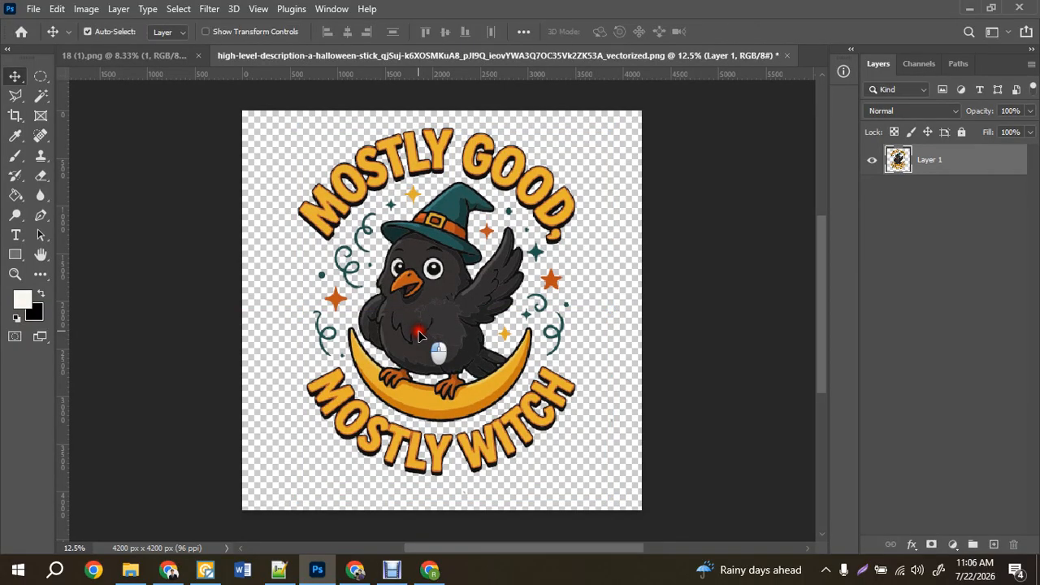
Step: Centre the crow design on the canvas at X 2100 px and Y 2100 px
{"action": "left_click_drag", "start_coordinate": [419, 335], "coordinate": [430, 360]}
{"action": "key", "text": "ctrl+t"}
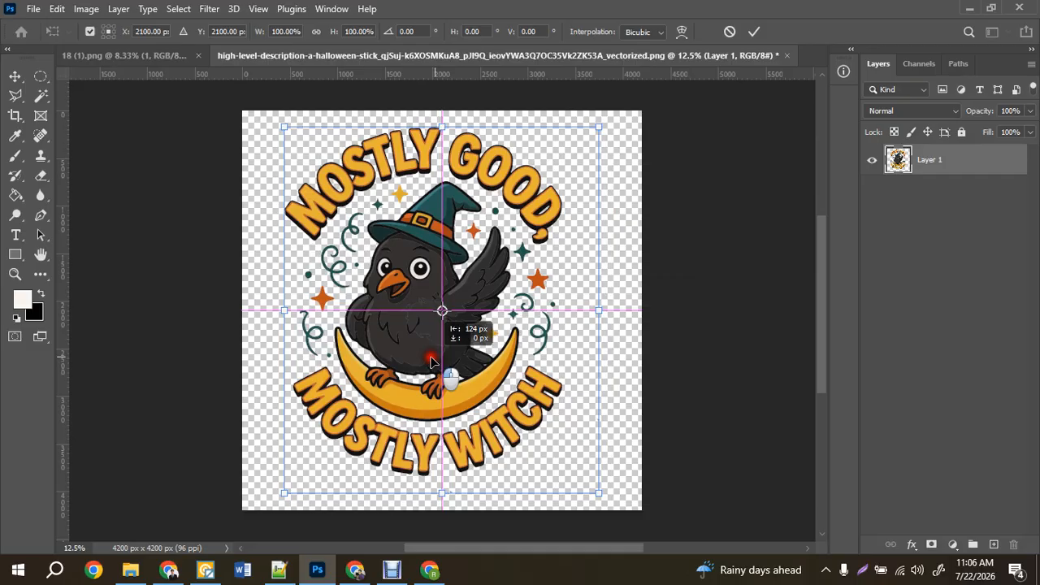
{"action": "left_click_drag", "start_coordinate": [431, 358], "coordinate": [431, 358]}
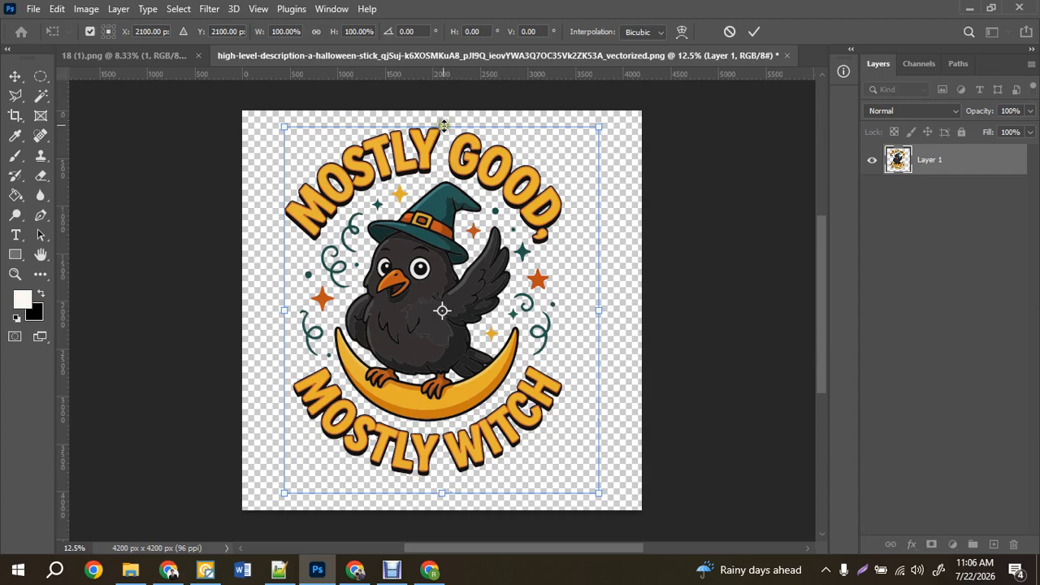
Step: Stretch the crow design to about 113% width and reduce its height to about 98%
{"action": "left_click_drag", "start_coordinate": [444, 126], "coordinate": [439, 139]}
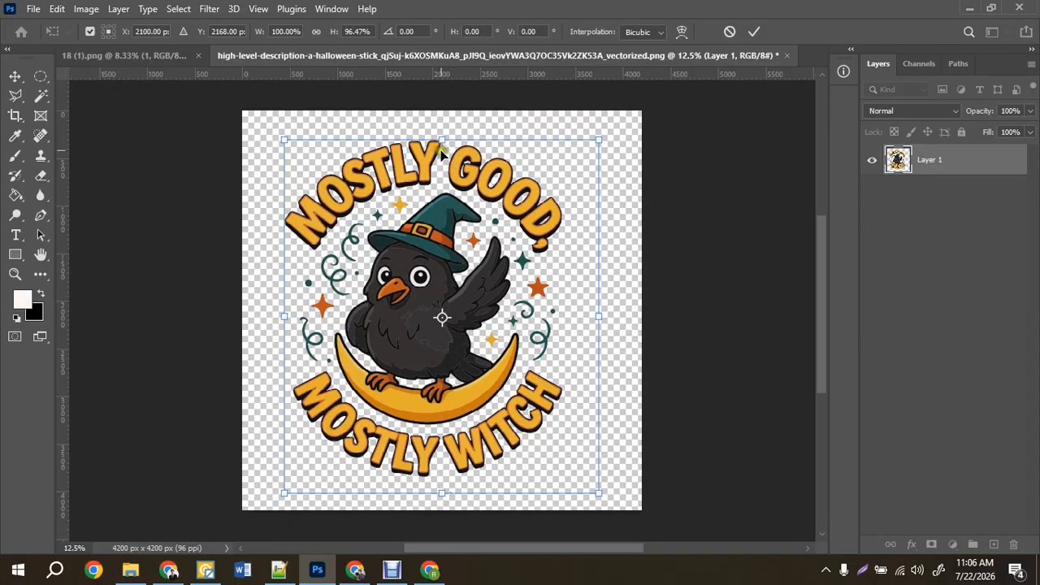
{"action": "left_click_drag", "start_coordinate": [440, 139], "coordinate": [440, 128]}
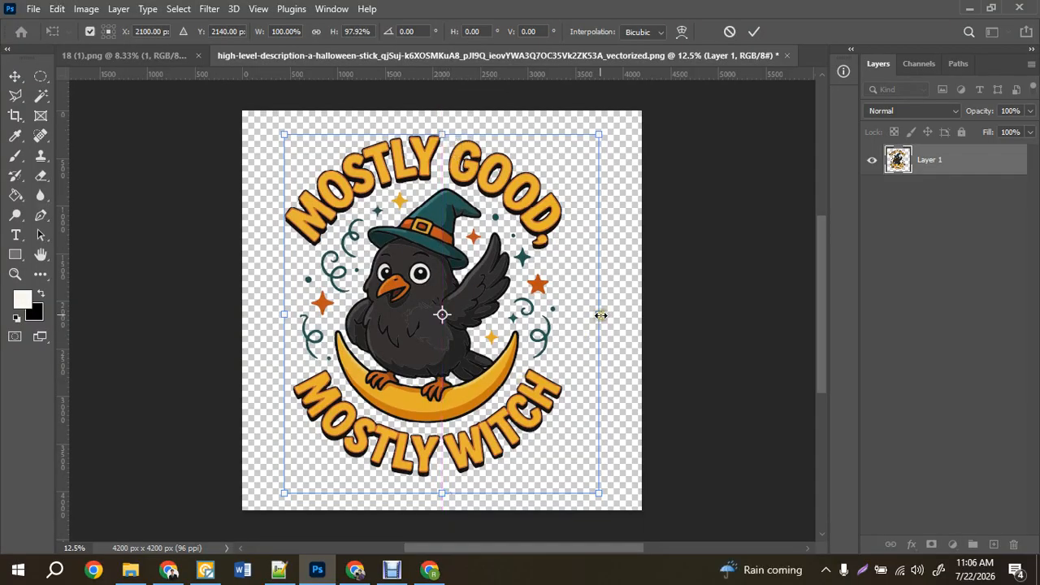
{"action": "left_click_drag", "start_coordinate": [600, 314], "coordinate": [656, 324]}
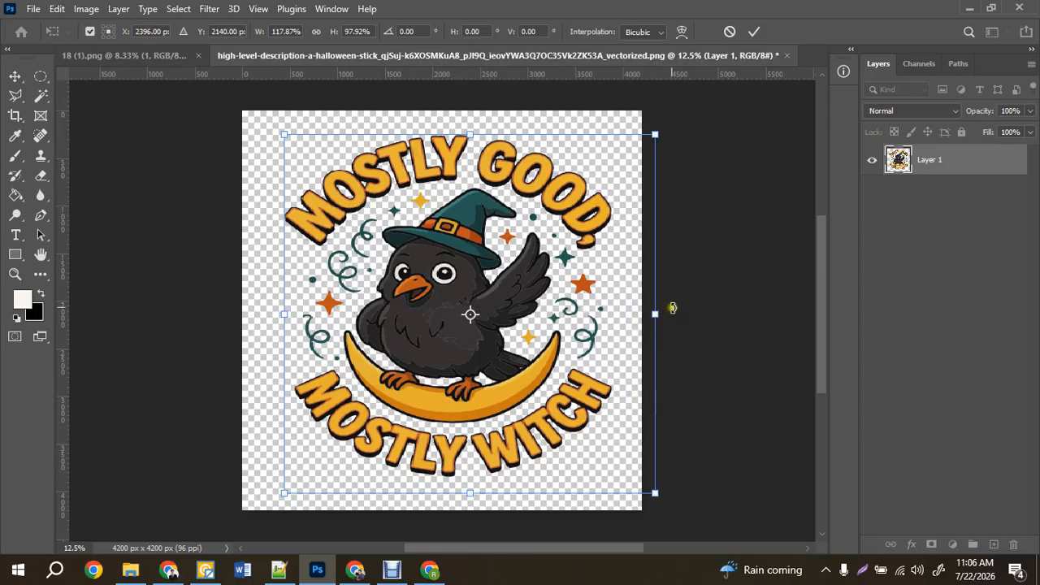
{"action": "mouse_move", "coordinate": [658, 316]}
{"action": "left_mouse_down"}
{"action": "mouse_move", "coordinate": [662, 332]}
{"action": "mouse_move", "coordinate": [642, 317]}
{"action": "left_mouse_up"}
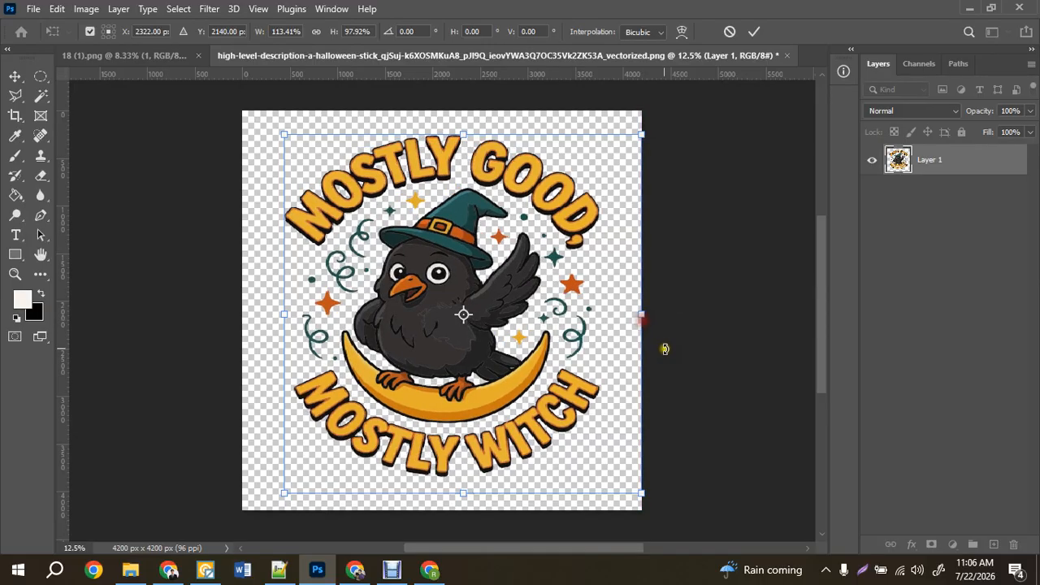
{"action": "key", "text": "Return"}
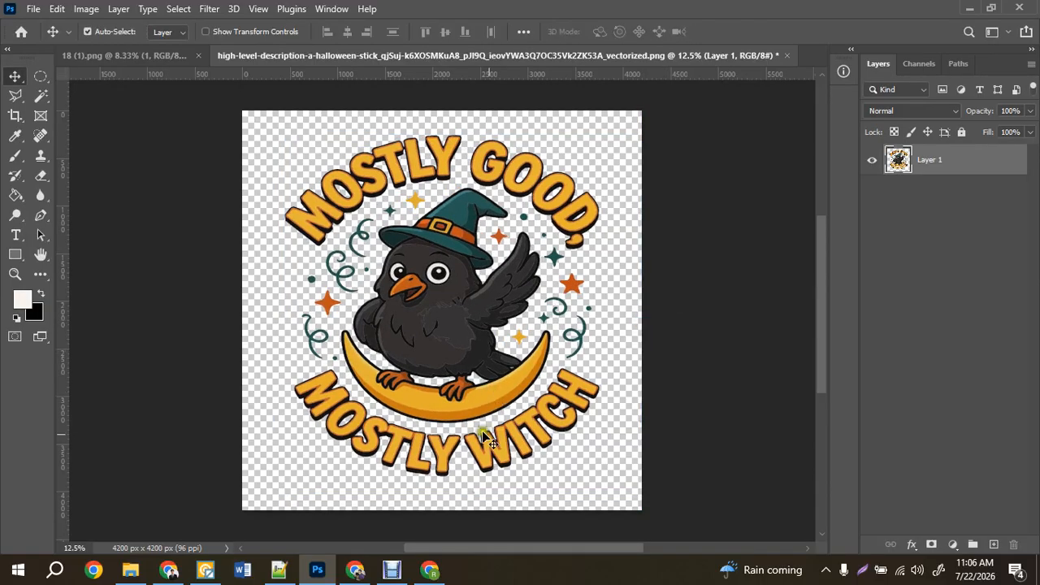
Step: Fill the grey remnant at the edge of the M in the lower MOSTLY with the black sampled from the letter's shadow
{"action": "key", "text": "z"}
{"action": "left_click", "coordinate": [370, 436]}
{"action": "left_click", "coordinate": [370, 436]}
{"action": "left_click", "coordinate": [370, 436]}
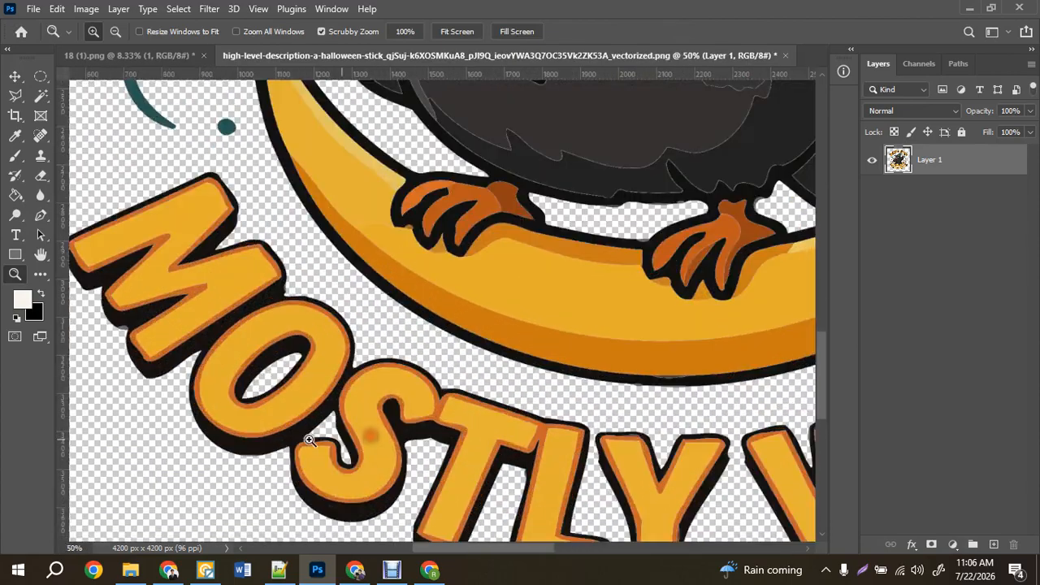
{"action": "left_click", "coordinate": [100, 333]}
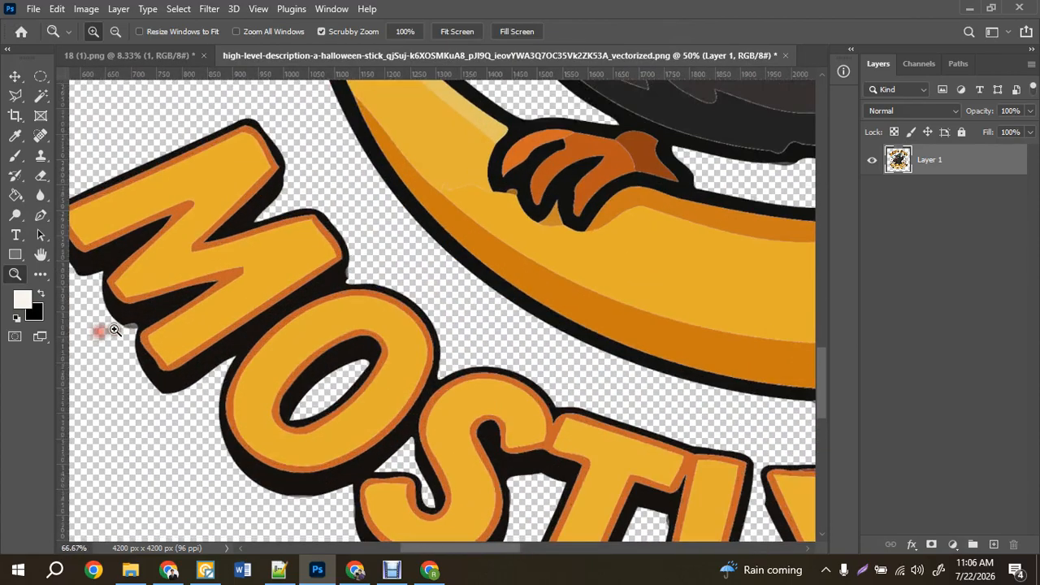
{"action": "left_click", "coordinate": [133, 331]}
{"action": "left_click", "coordinate": [133, 332]}
{"action": "left_click", "coordinate": [150, 325]}
{"action": "key", "text": "v"}
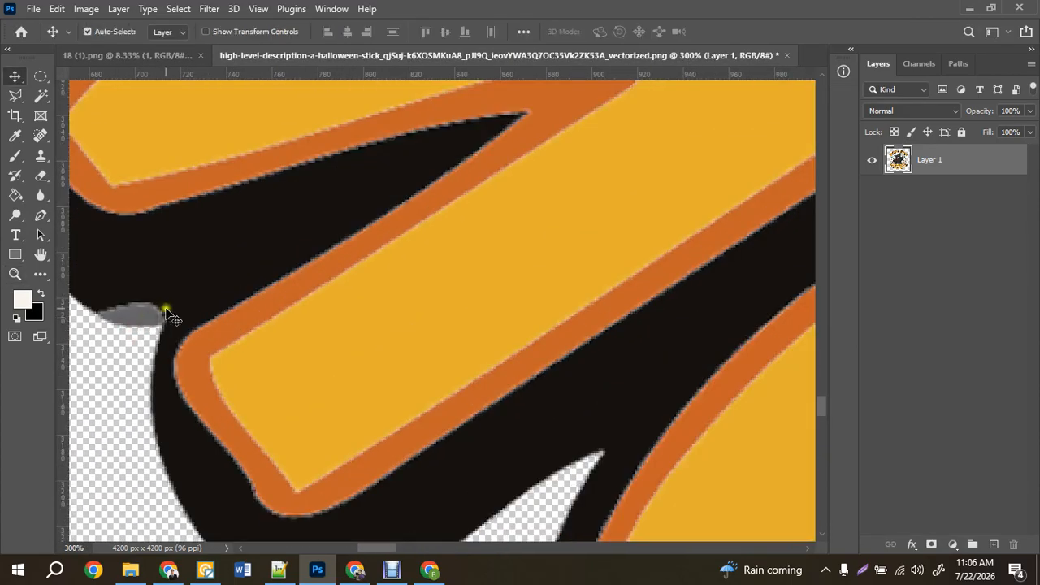
{"action": "key", "text": "i"}
{"action": "left_click", "coordinate": [213, 235]}
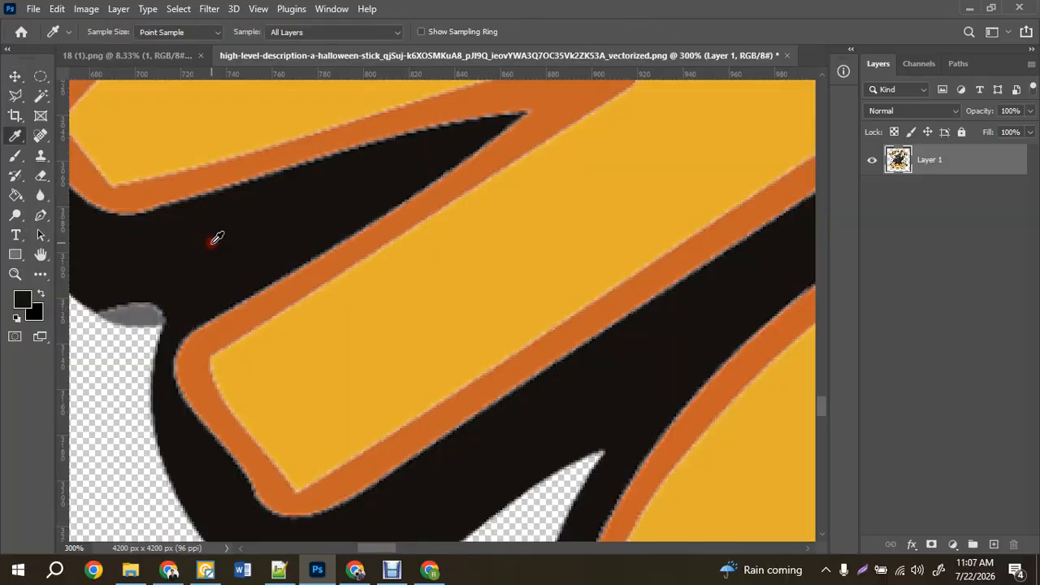
{"action": "key", "text": "g"}
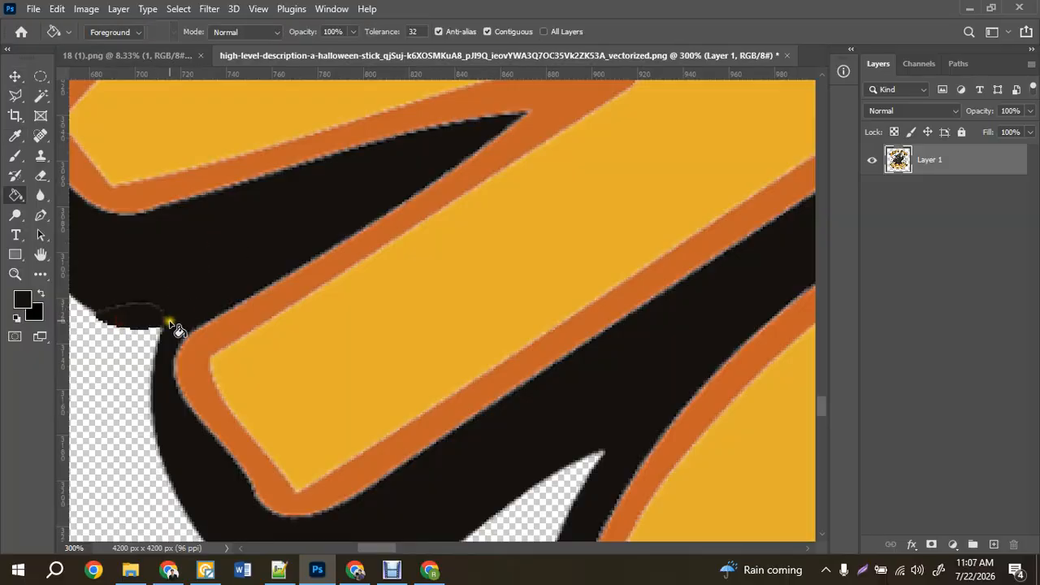
{"action": "left_click", "coordinate": [168, 322]}
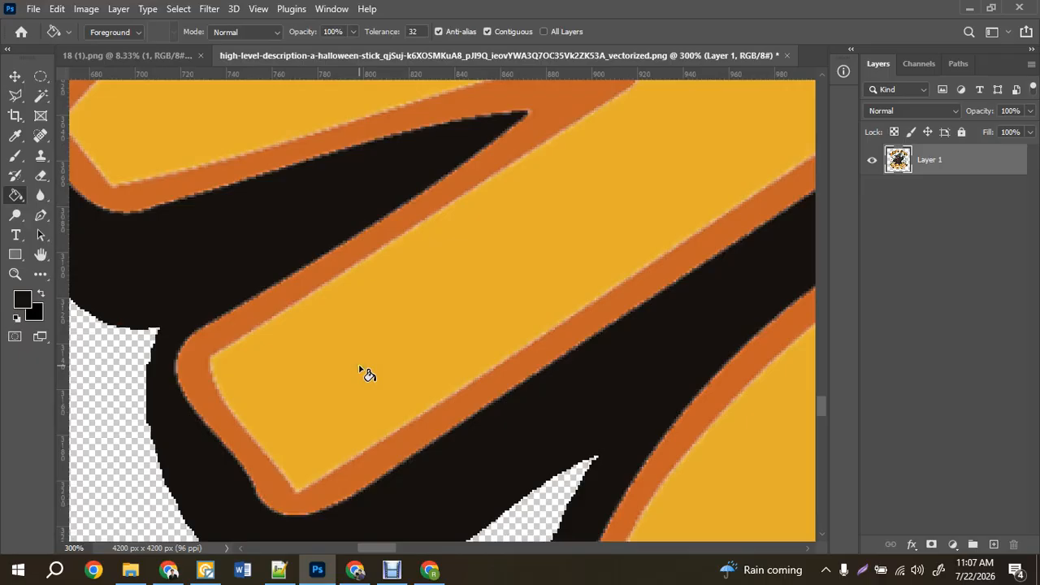
Step: Inspect the lower MOSTLY WITCH lettering and the moon for leftover grey spots
{"action": "key", "text": "ctrl+minus"}
{"action": "key", "text": "ctrl+minus"}
{"action": "key", "text": "ctrl+minus"}
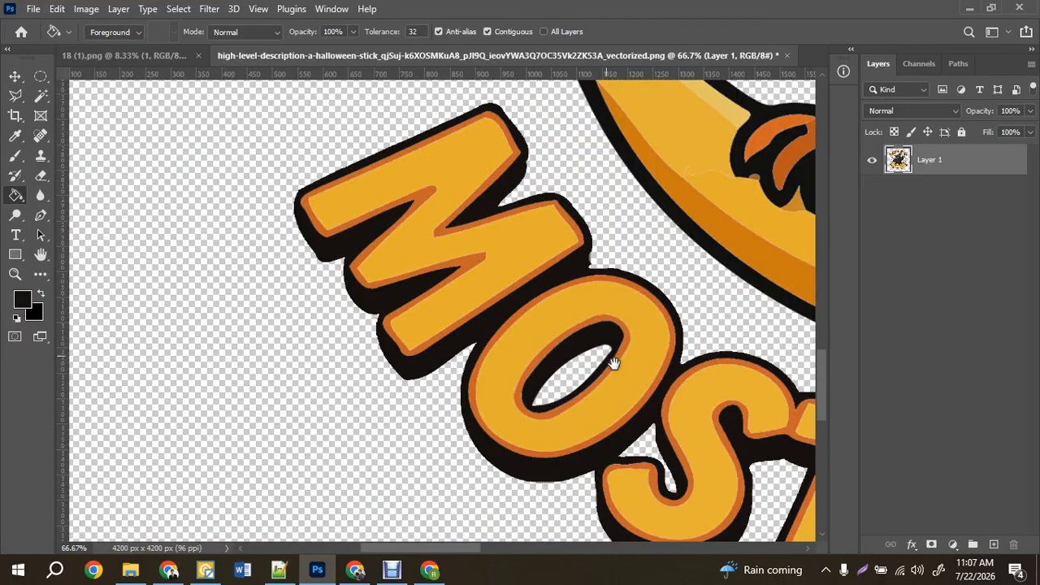
{"action": "left_click_drag", "start_coordinate": [612, 360], "coordinate": [446, 359]}
{"action": "left_click_drag", "start_coordinate": [562, 348], "coordinate": [400, 270]}
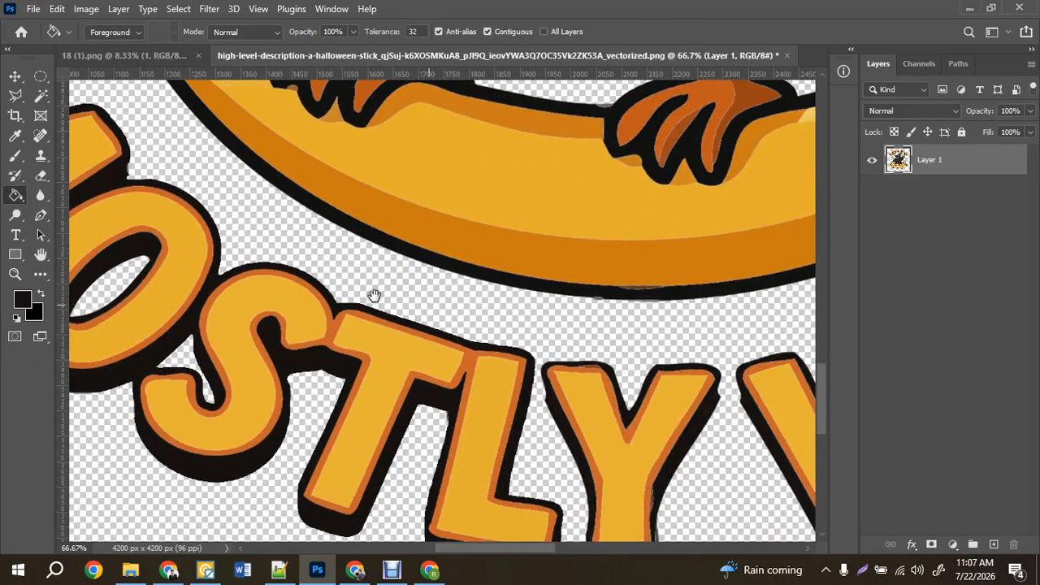
{"action": "scroll", "coordinate": [433, 341], "scroll_direction": "right", "scroll_amount": 4}
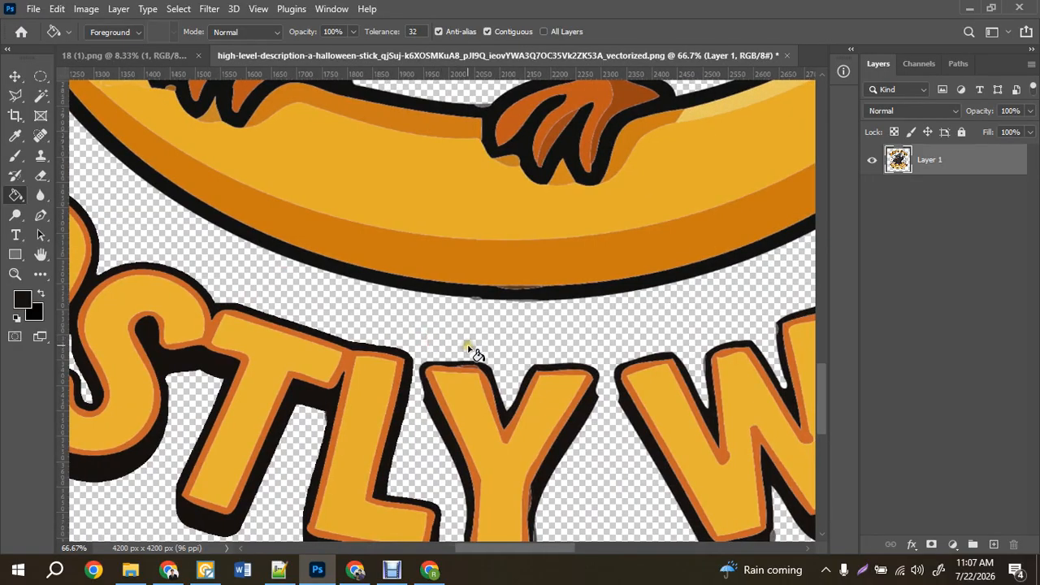
{"action": "scroll", "coordinate": [476, 355], "scroll_direction": "down", "scroll_amount": 2}
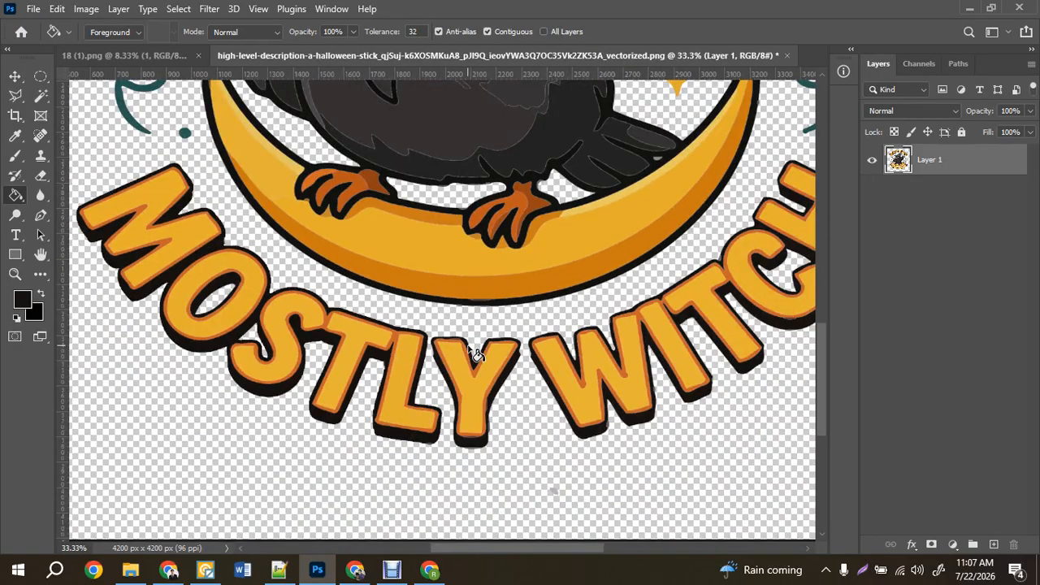
{"action": "scroll", "coordinate": [476, 355], "scroll_direction": "down", "scroll_amount": 2}
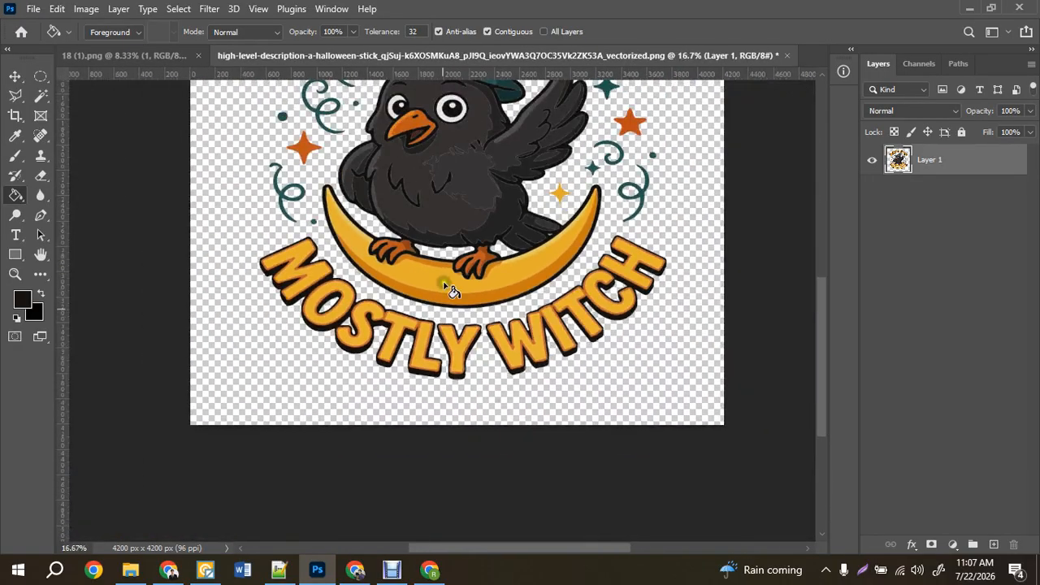
Step: Paint over the grey speck between the crow's tail feathers and the moon with the outline's black, using a 15 px brush
{"action": "key", "text": "z"}
{"action": "left_click", "coordinate": [543, 231]}
{"action": "left_click", "coordinate": [553, 233]}
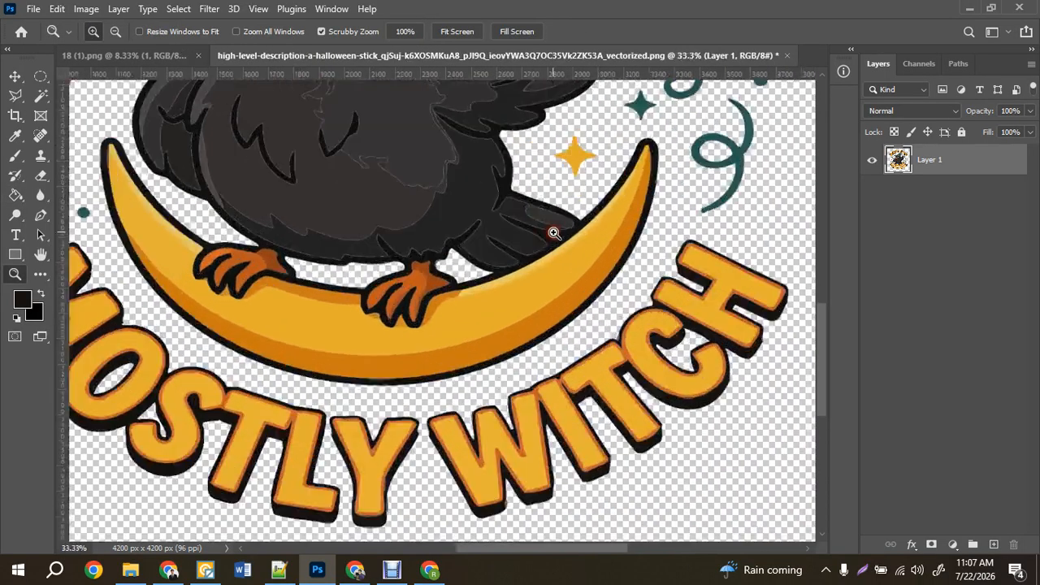
{"action": "left_click", "coordinate": [553, 233]}
{"action": "left_click", "coordinate": [556, 236]}
{"action": "key", "text": "g"}
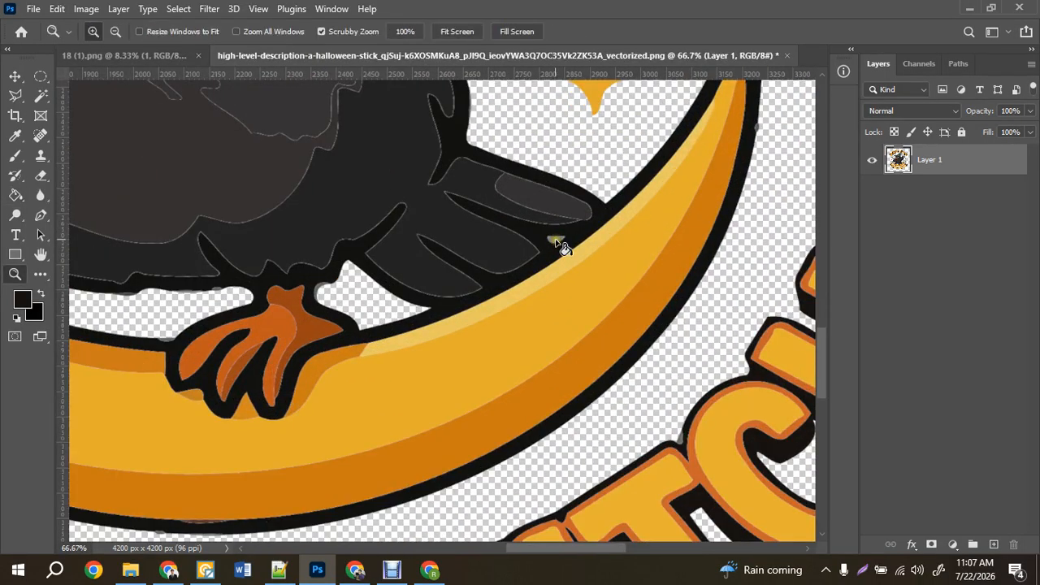
{"action": "left_click", "coordinate": [556, 240]}
{"action": "left_click", "coordinate": [558, 242]}
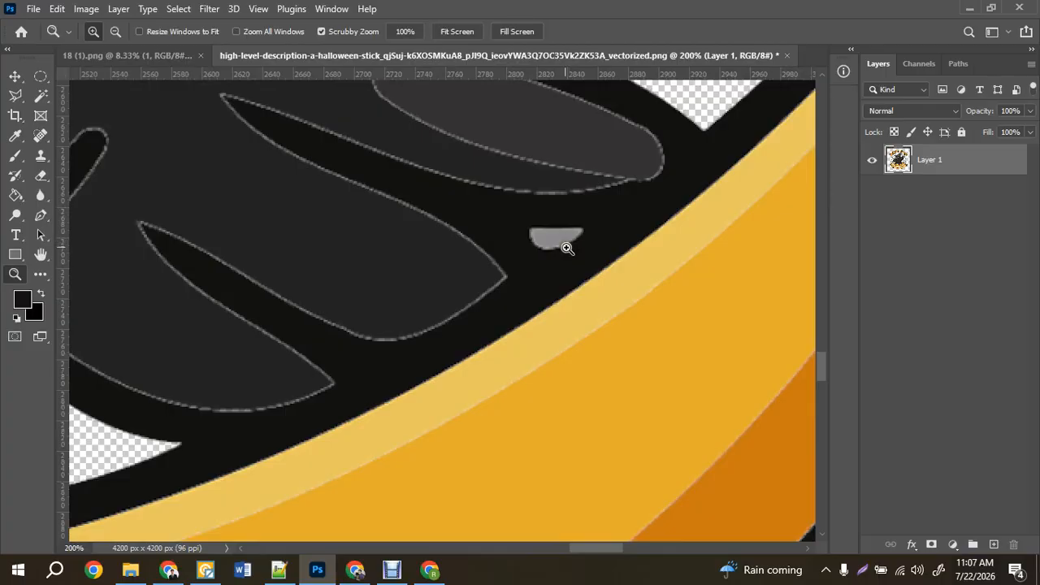
{"action": "key", "text": "i"}
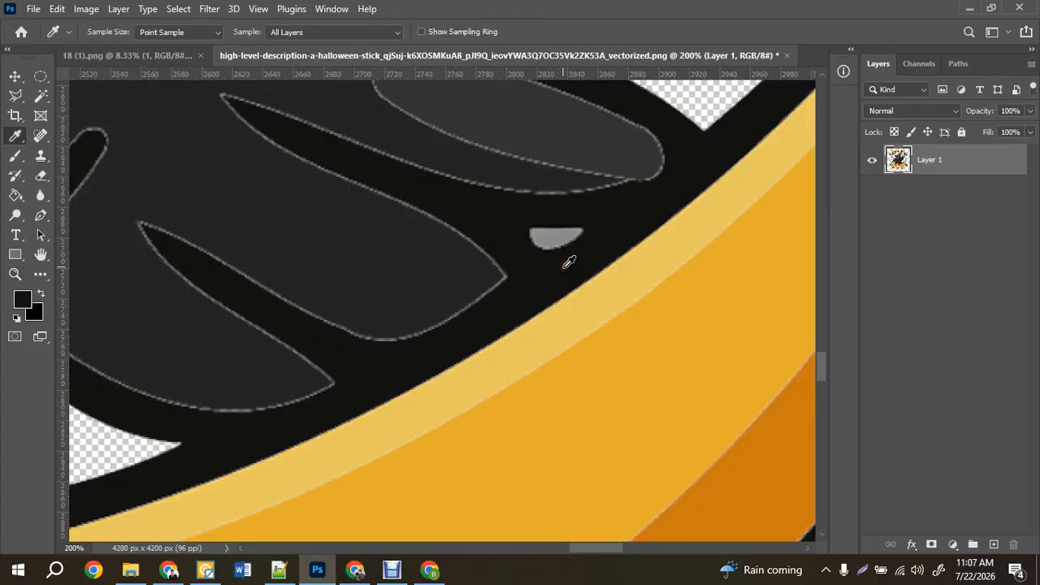
{"action": "key", "text": "b"}
{"action": "mouse_move", "coordinate": [536, 234]}
{"action": "left_mouse_down"}
{"action": "mouse_move", "coordinate": [581, 225]}
{"action": "mouse_move", "coordinate": [536, 241]}
{"action": "left_mouse_up"}
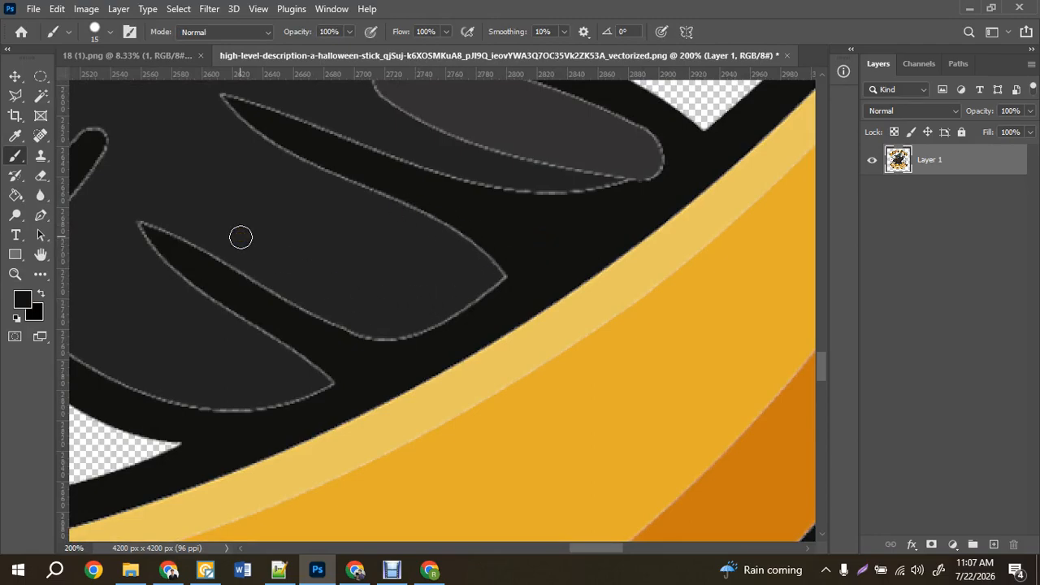
Step: Inspect the crow's body, face, hat and the upper lettering for remaining blemishes
{"action": "key", "text": "ctrl+minus"}
{"action": "key", "text": "ctrl+minus"}
{"action": "key", "text": "ctrl+minus"}
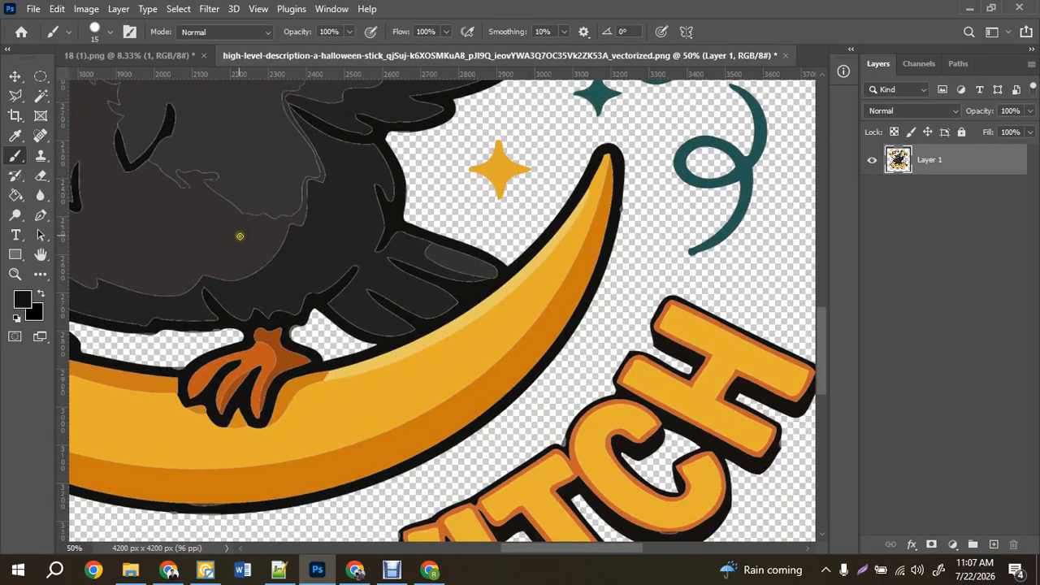
{"action": "left_click_drag", "start_coordinate": [250, 196], "coordinate": [419, 350]}
{"action": "left_click_drag", "start_coordinate": [298, 230], "coordinate": [450, 411]}
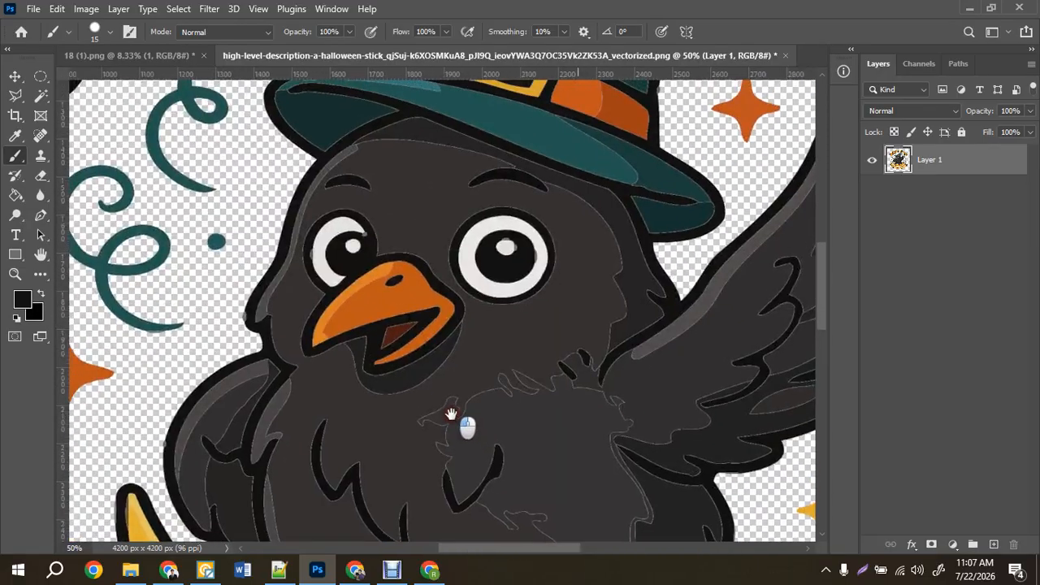
{"action": "left_click_drag", "start_coordinate": [382, 309], "coordinate": [435, 441]}
{"action": "left_click_drag", "start_coordinate": [439, 322], "coordinate": [398, 389]}
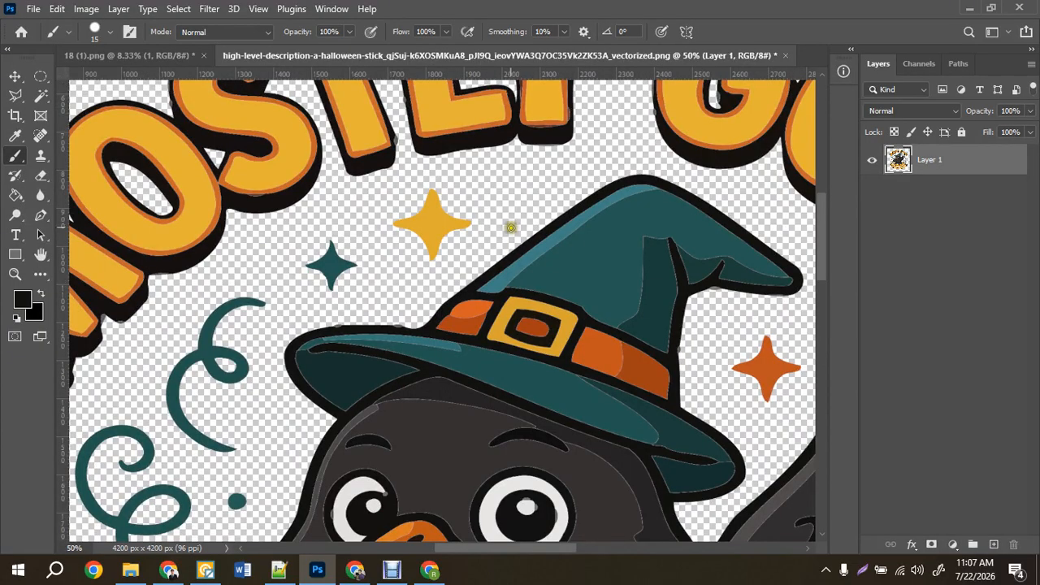
{"action": "scroll", "coordinate": [510, 227], "scroll_direction": "down", "scroll_amount": 1}
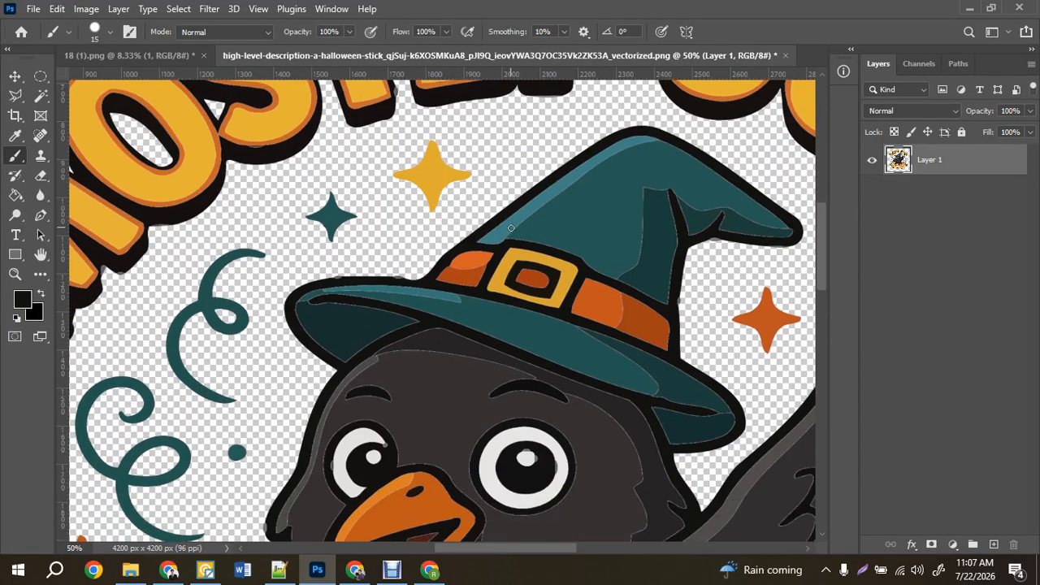
{"action": "key", "text": "ctrl+minus"}
{"action": "key", "text": "ctrl+minus"}
{"action": "key", "text": "ctrl+minus"}
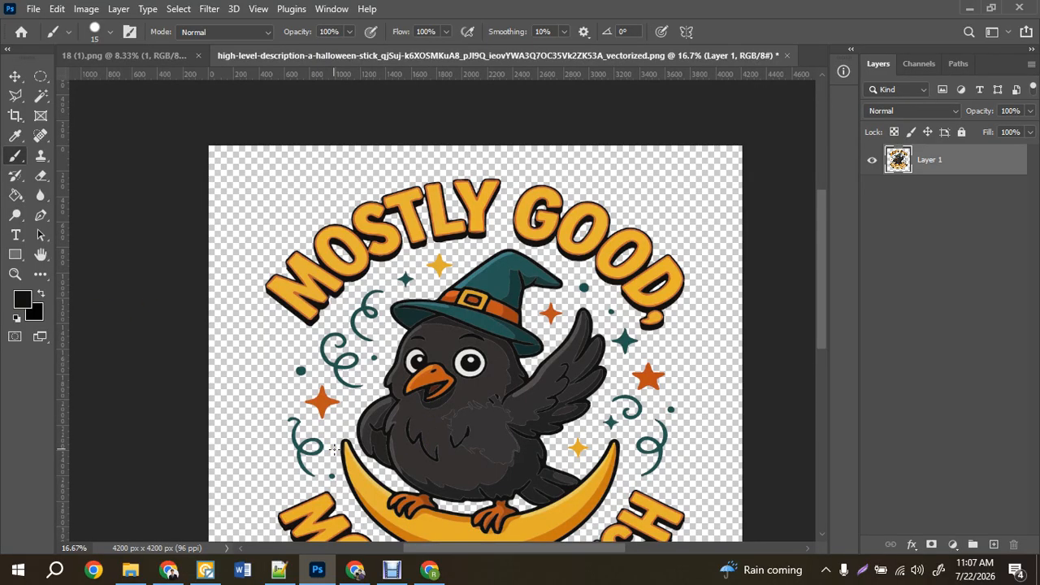
Step: Apply a Vibrance adjustment to the crow design with vibrance +14 and saturation +21
{"action": "left_click", "coordinate": [84, 8]}
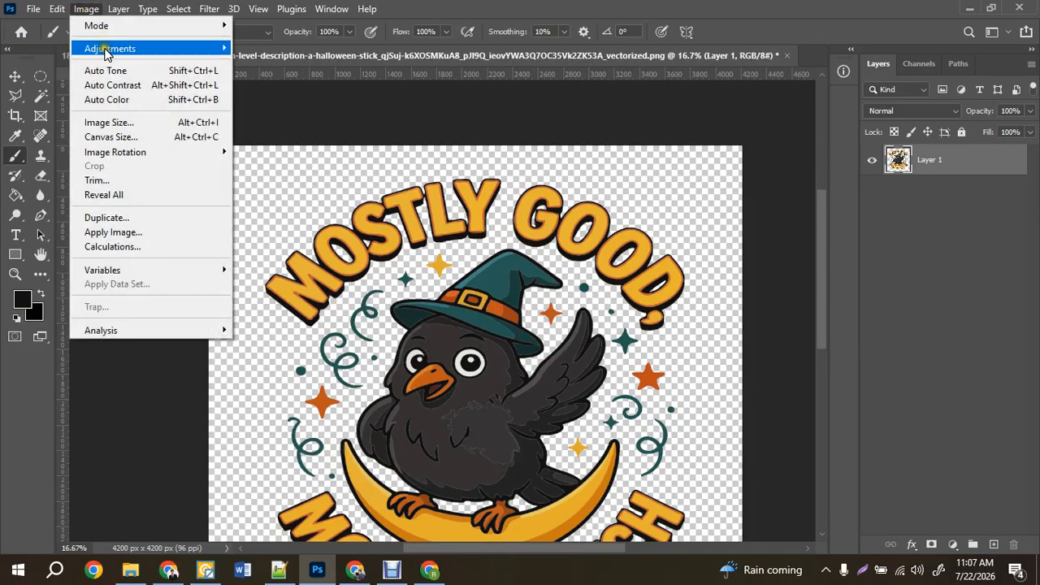
{"action": "mouse_move", "coordinate": [105, 50]}
{"action": "left_click", "coordinate": [271, 114]}
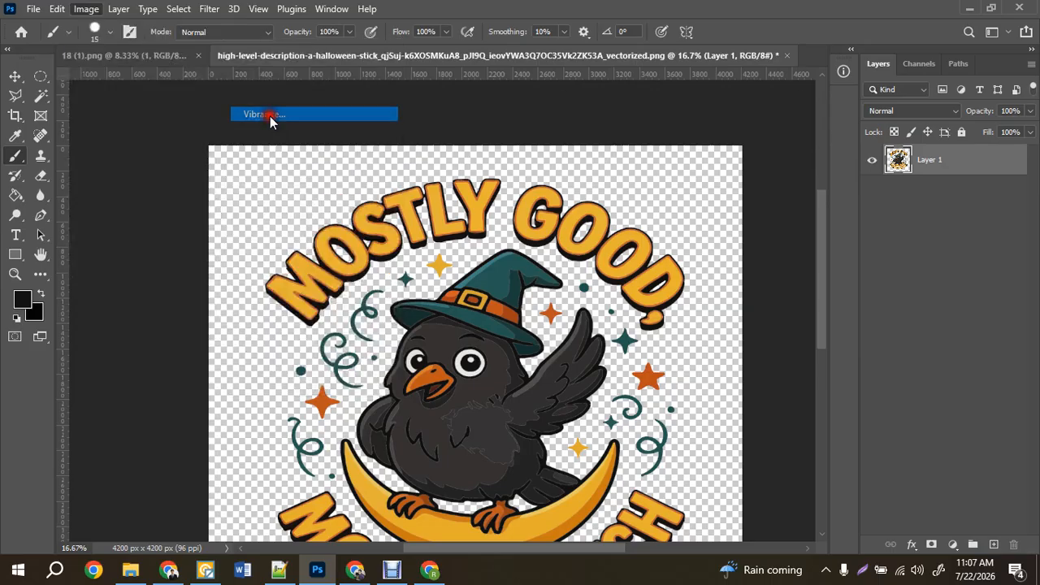
{"action": "left_click_drag", "start_coordinate": [654, 161], "coordinate": [659, 151]}
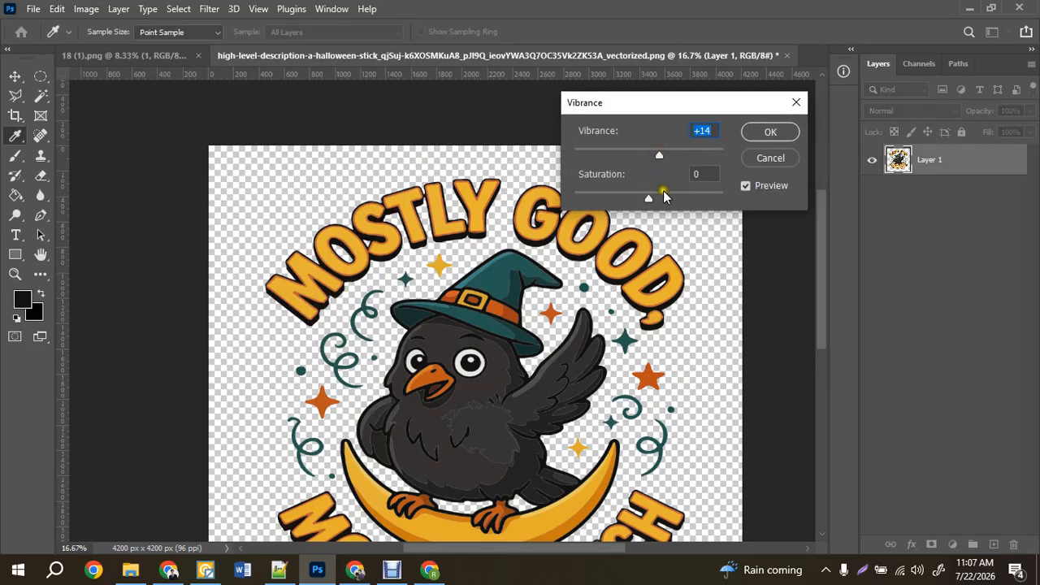
{"action": "left_click_drag", "start_coordinate": [650, 203], "coordinate": [664, 199]}
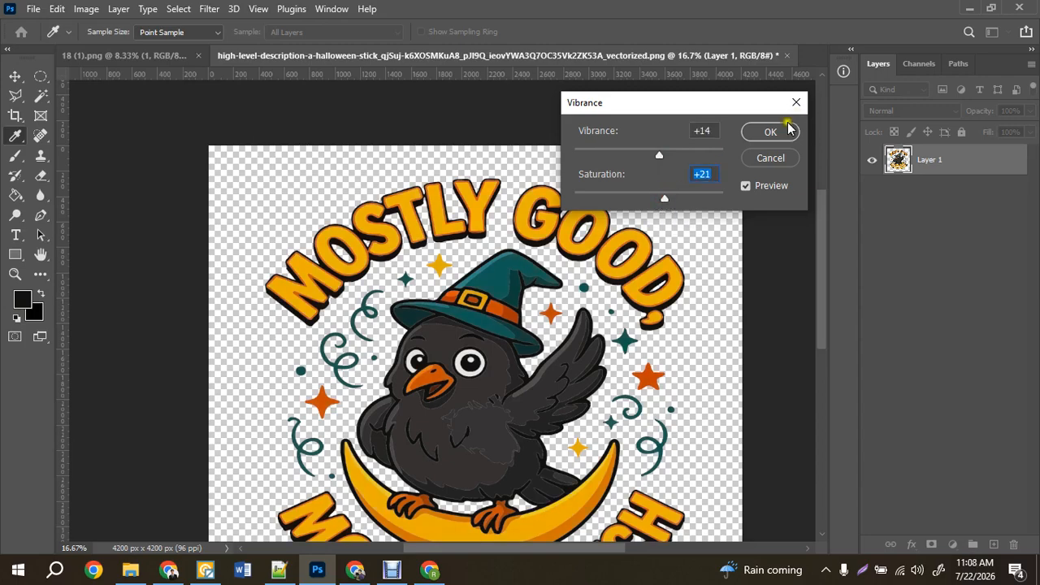
{"action": "left_click", "coordinate": [776, 130]}
{"action": "key", "text": "b"}
Step: Apply a Brightness/Contrast adjustment with brightness 26 and a slightly raised contrast
{"action": "left_click", "coordinate": [89, 8]}
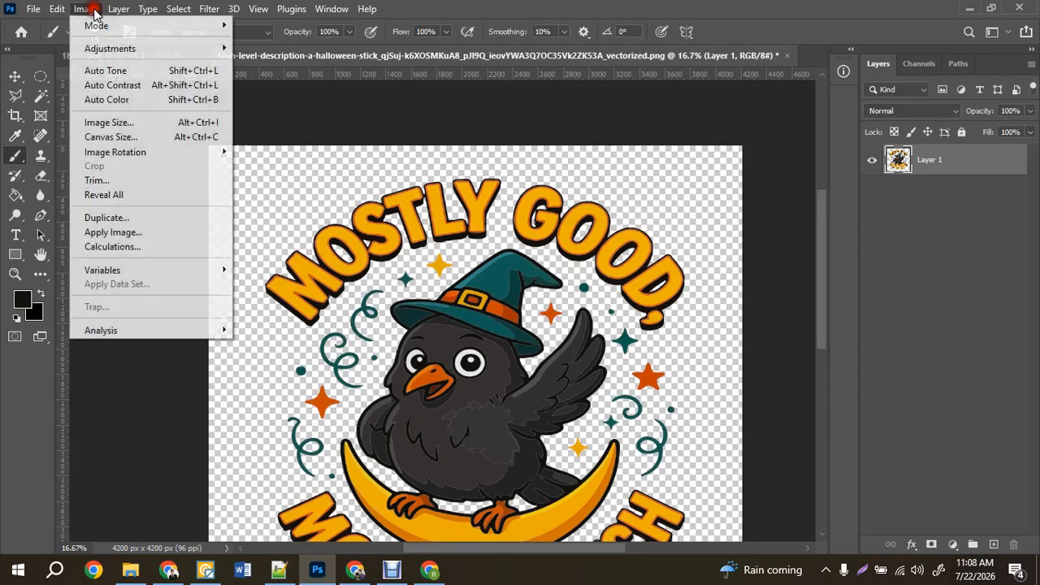
{"action": "mouse_move", "coordinate": [101, 47]}
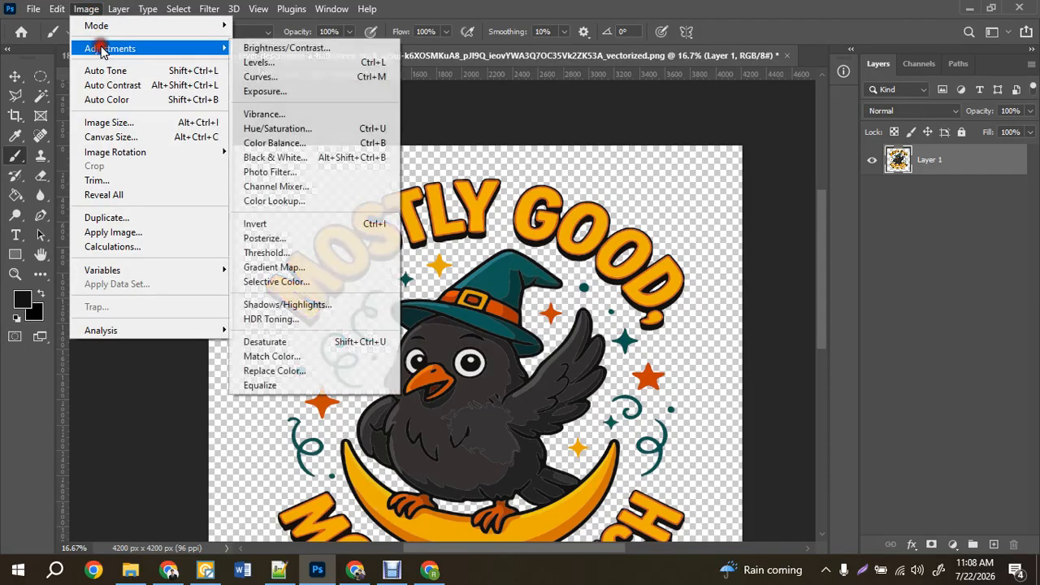
{"action": "left_click", "coordinate": [288, 51]}
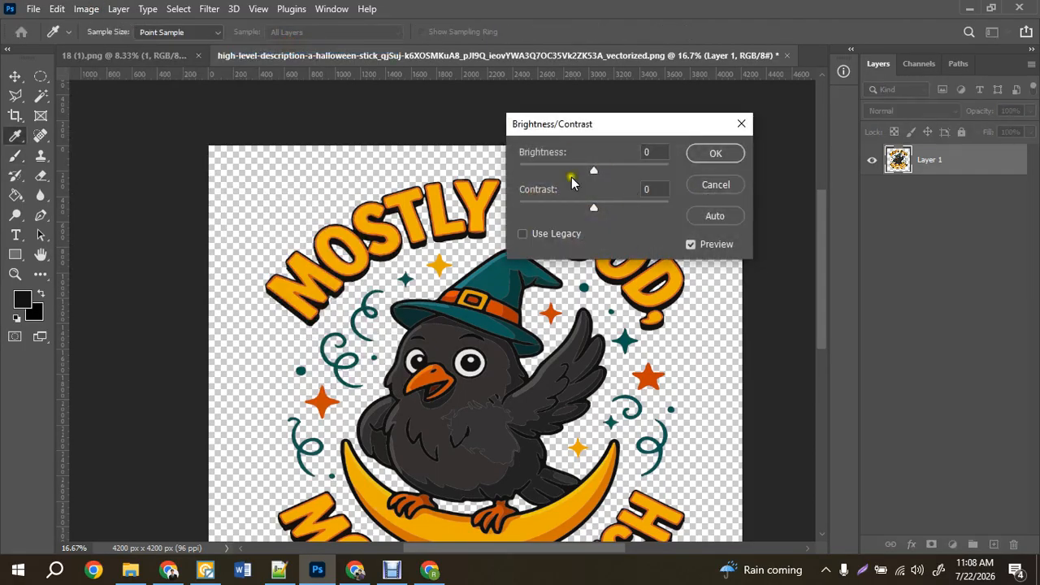
{"action": "left_click_drag", "start_coordinate": [594, 172], "coordinate": [606, 169]}
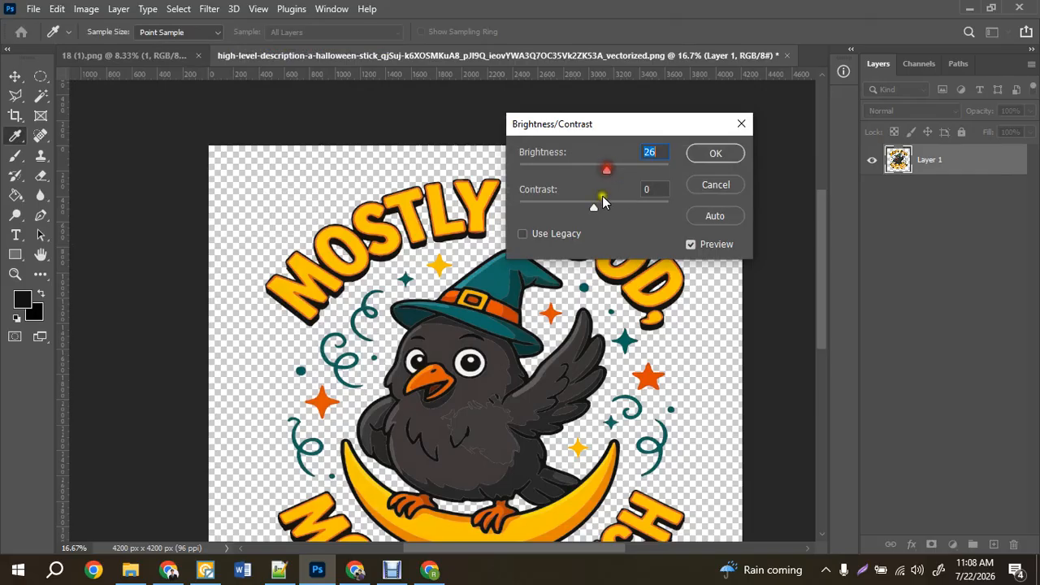
{"action": "left_click_drag", "start_coordinate": [593, 213], "coordinate": [603, 209]}
{"action": "left_click", "coordinate": [729, 154]}
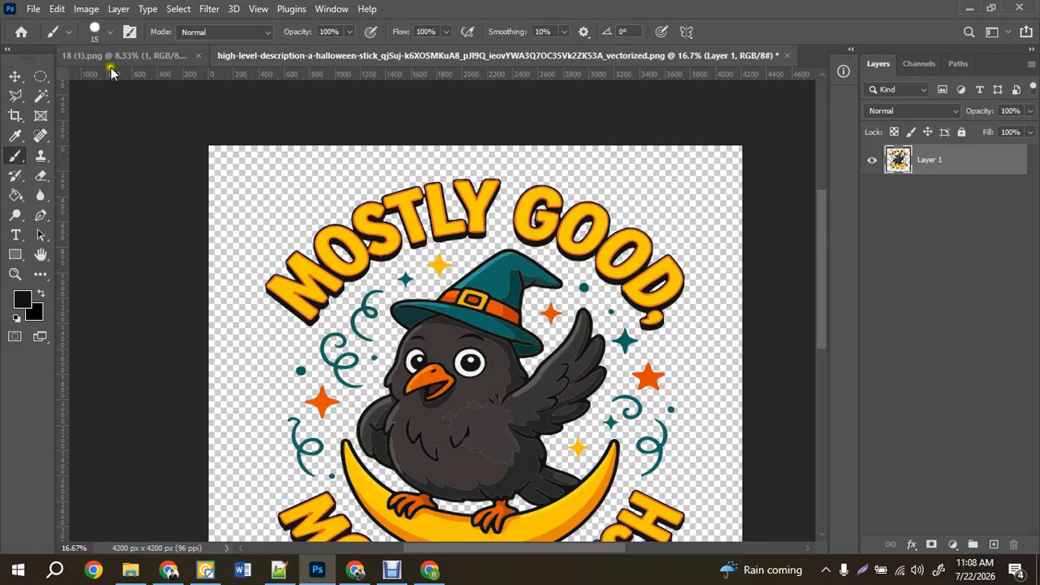
Step: Save a PNG copy named 1 in the PNG File folder on New Volume (G:), replacing the existing file and using the large file size option
{"action": "left_click", "coordinate": [32, 9]}
{"action": "left_click", "coordinate": [70, 209]}
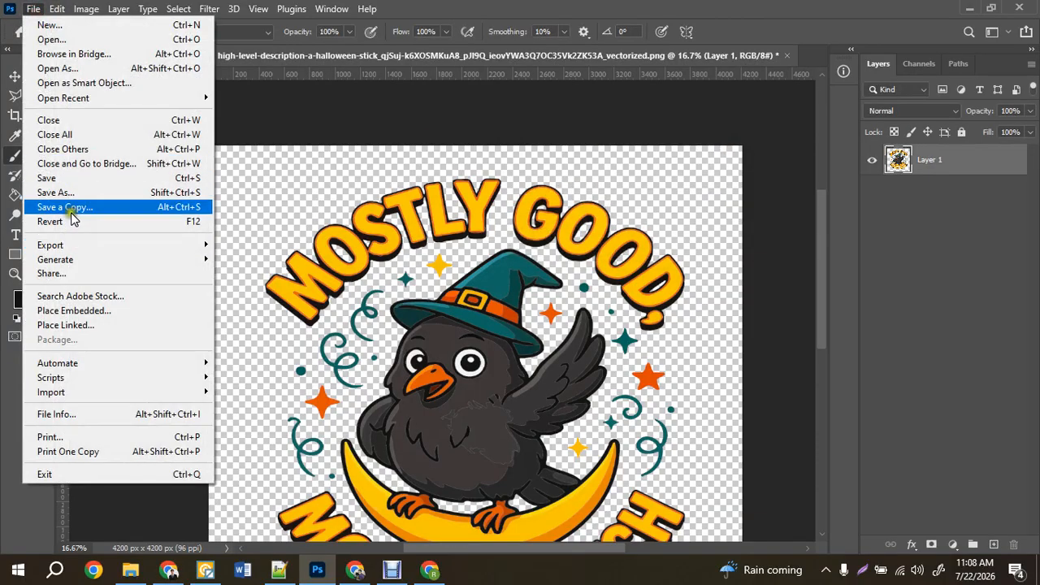
{"action": "left_click", "coordinate": [71, 209]}
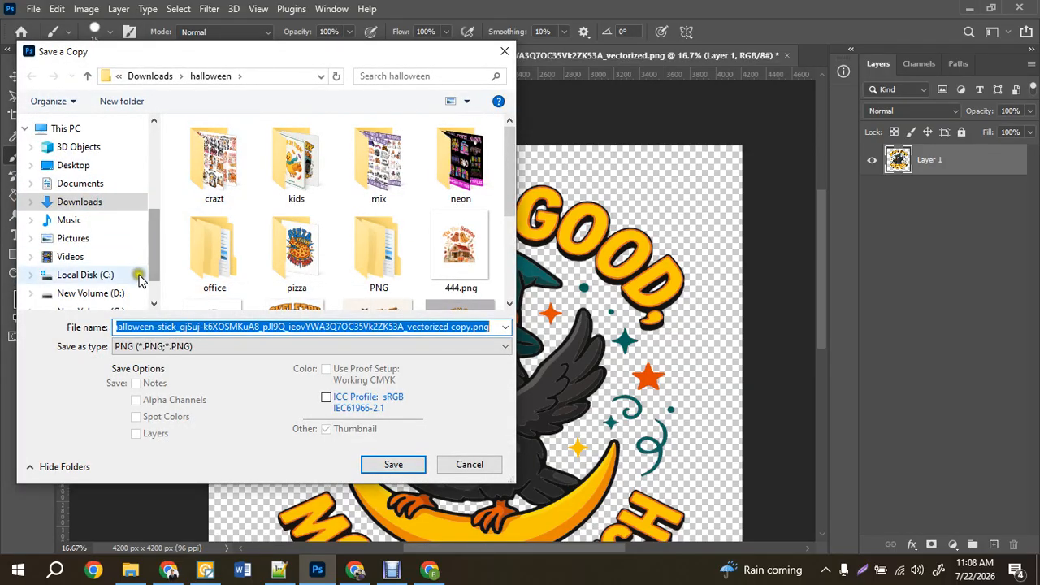
{"action": "scroll", "coordinate": [139, 276], "scroll_direction": "down", "scroll_amount": 1}
{"action": "left_click", "coordinate": [104, 272]}
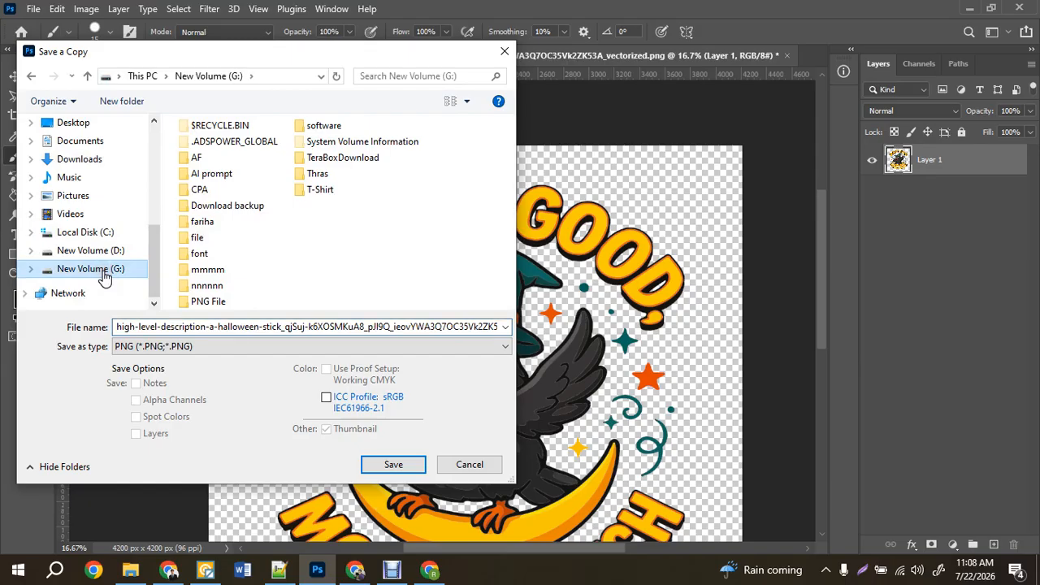
{"action": "left_click", "coordinate": [262, 326]}
{"action": "key", "text": "ctrl+a"}
{"action": "type", "text": "1"}
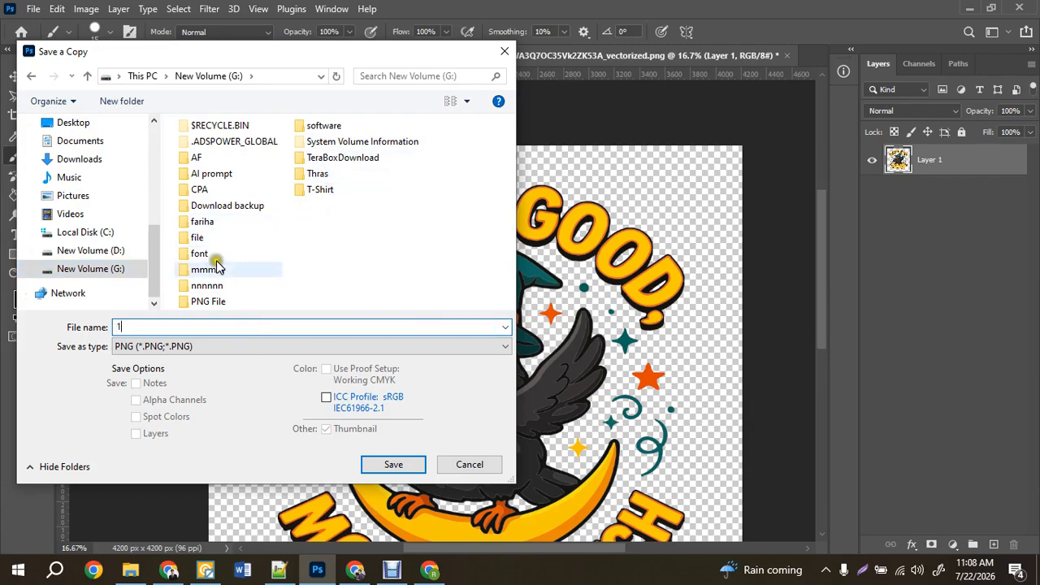
{"action": "double_click", "coordinate": [208, 301]}
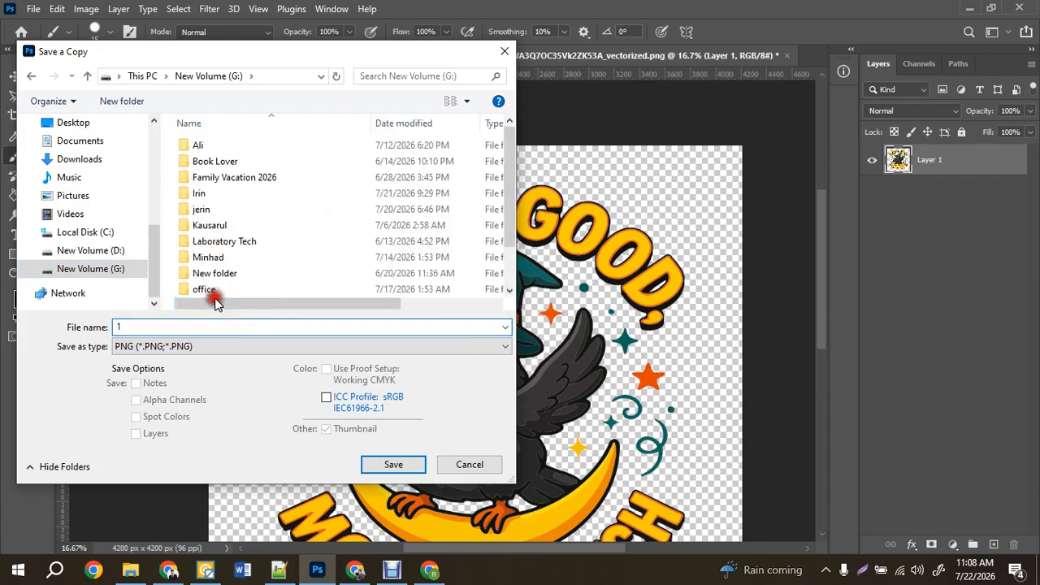
{"action": "left_click", "coordinate": [393, 462]}
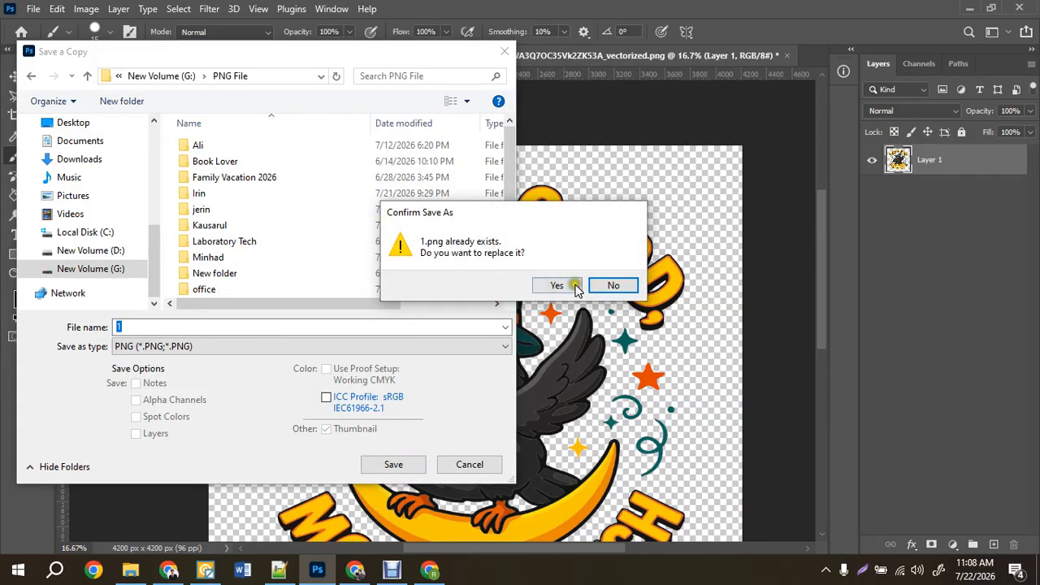
{"action": "left_click", "coordinate": [557, 286]}
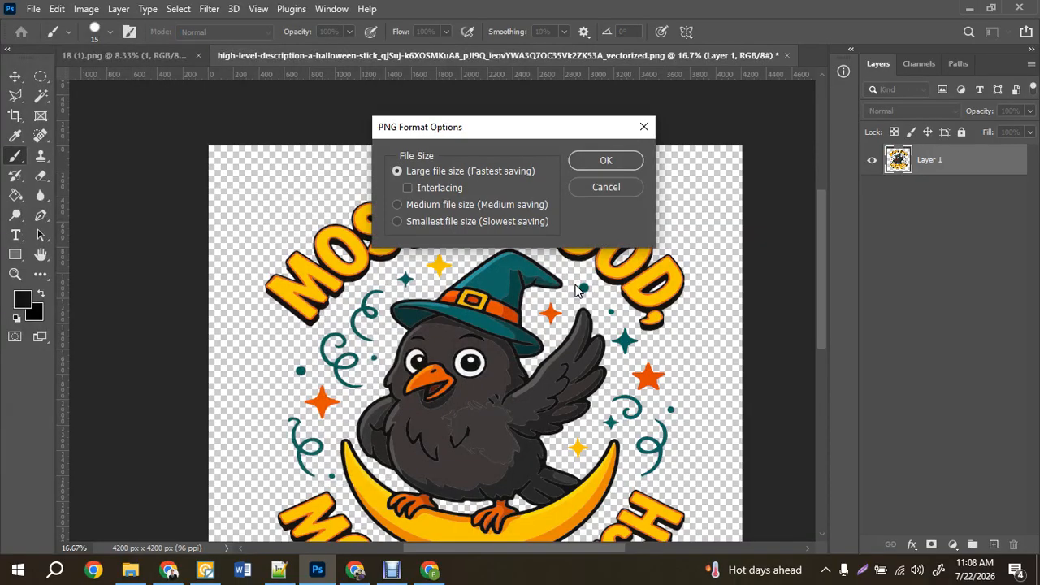
{"action": "left_click", "coordinate": [620, 158]}
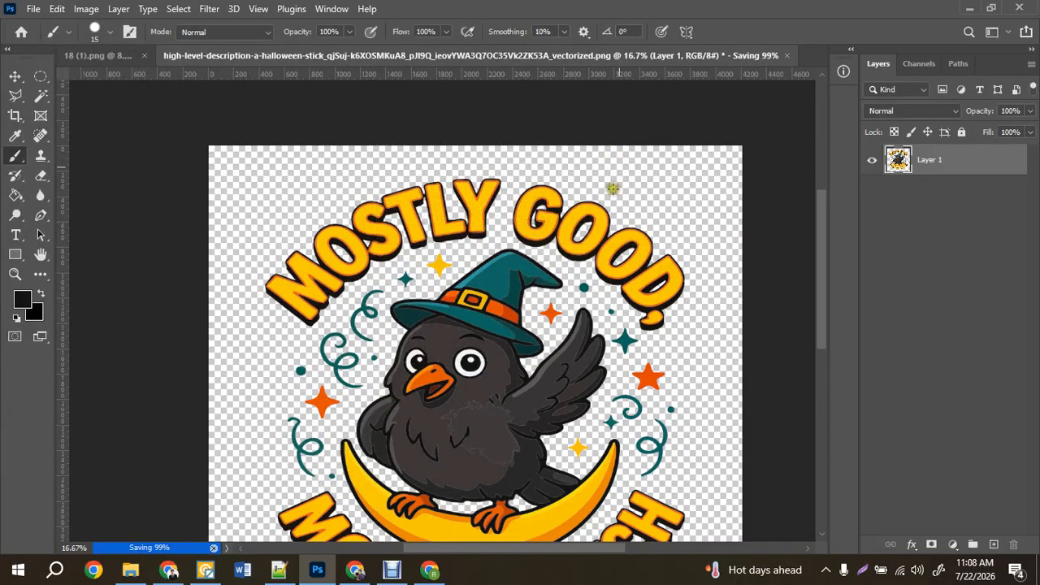
Step: Switch to Vectorizer.AI in Chrome and upload 1.png from the PNG File folder on New Volume (G:), accepting the full 4200 x 4200 px crop
{"action": "left_click", "coordinate": [429, 569]}
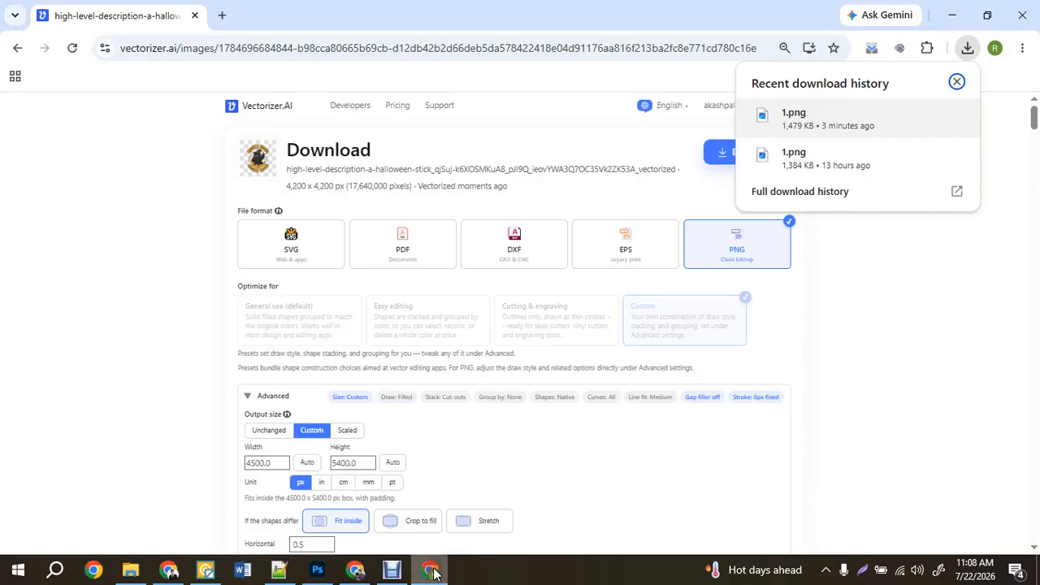
{"action": "left_click", "coordinate": [167, 571]}
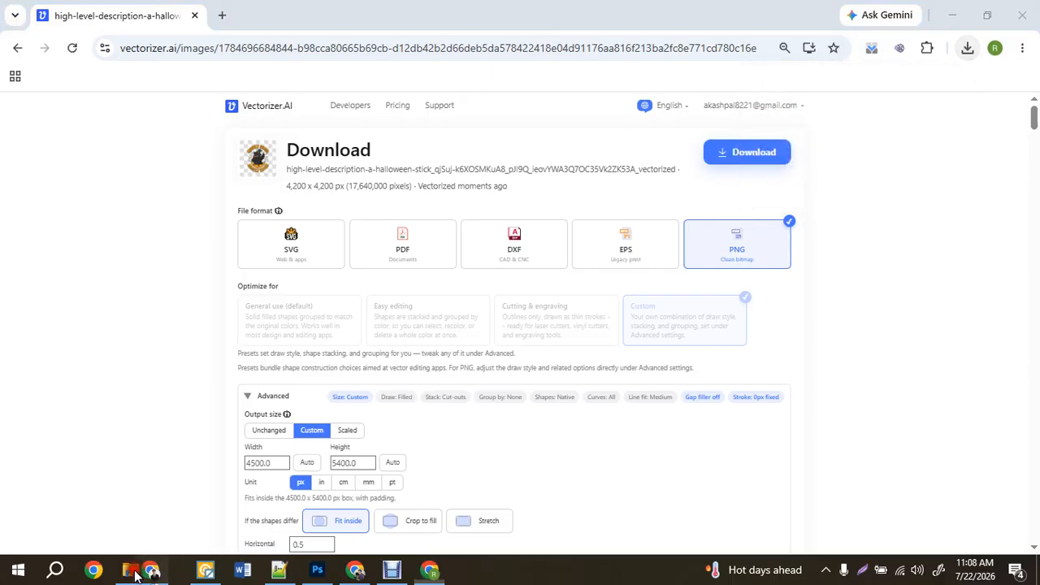
{"action": "left_click", "coordinate": [130, 569]}
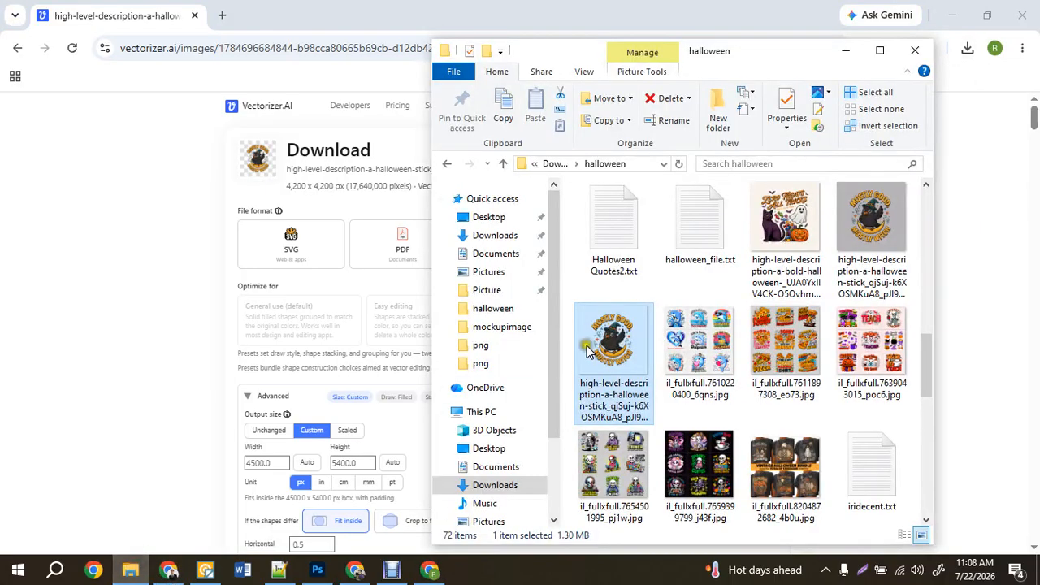
{"action": "scroll", "coordinate": [540, 410], "scroll_direction": "down", "scroll_amount": 3}
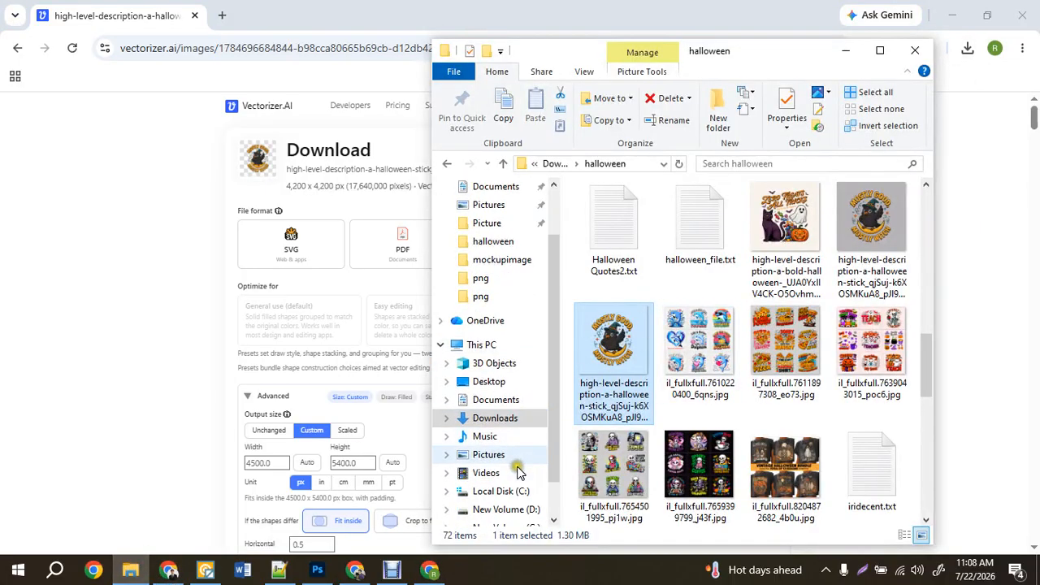
{"action": "left_click", "coordinate": [511, 496]}
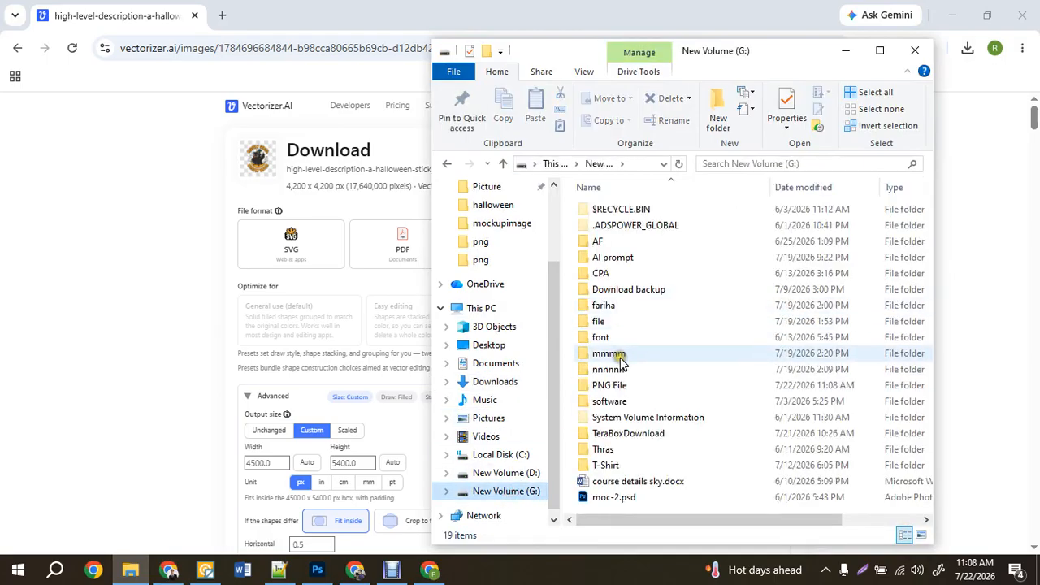
{"action": "double_click", "coordinate": [609, 385]}
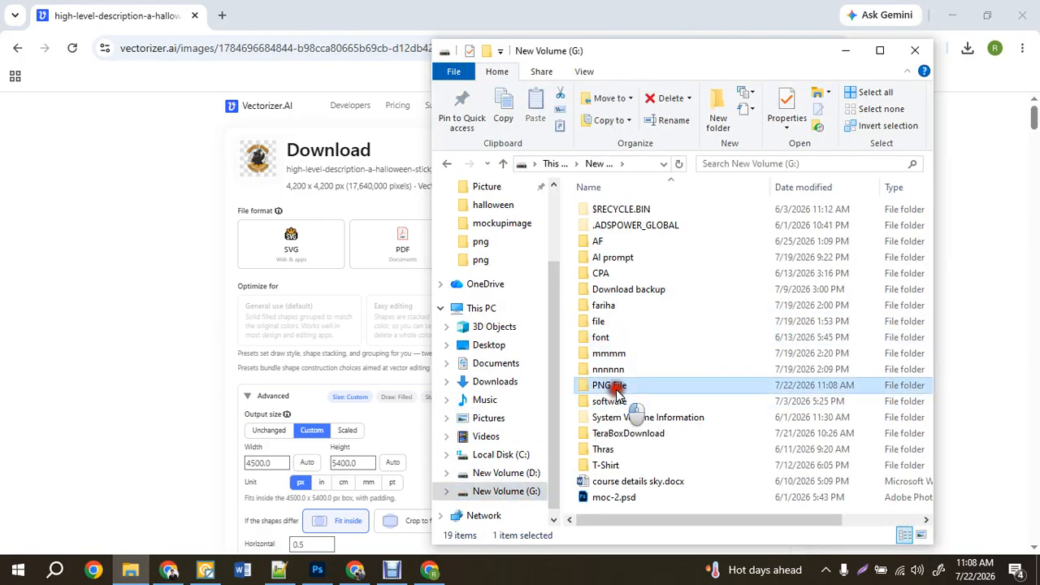
{"action": "scroll", "coordinate": [654, 378], "scroll_direction": "down", "scroll_amount": 2}
{"action": "scroll", "coordinate": [655, 376], "scroll_direction": "down", "scroll_amount": 4}
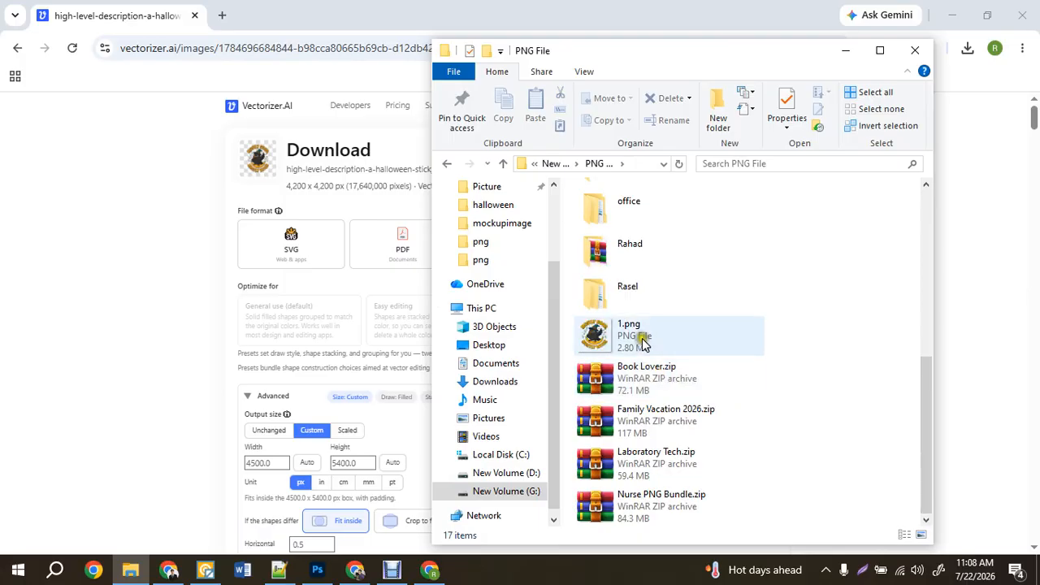
{"action": "left_click_drag", "start_coordinate": [608, 340], "coordinate": [215, 342]}
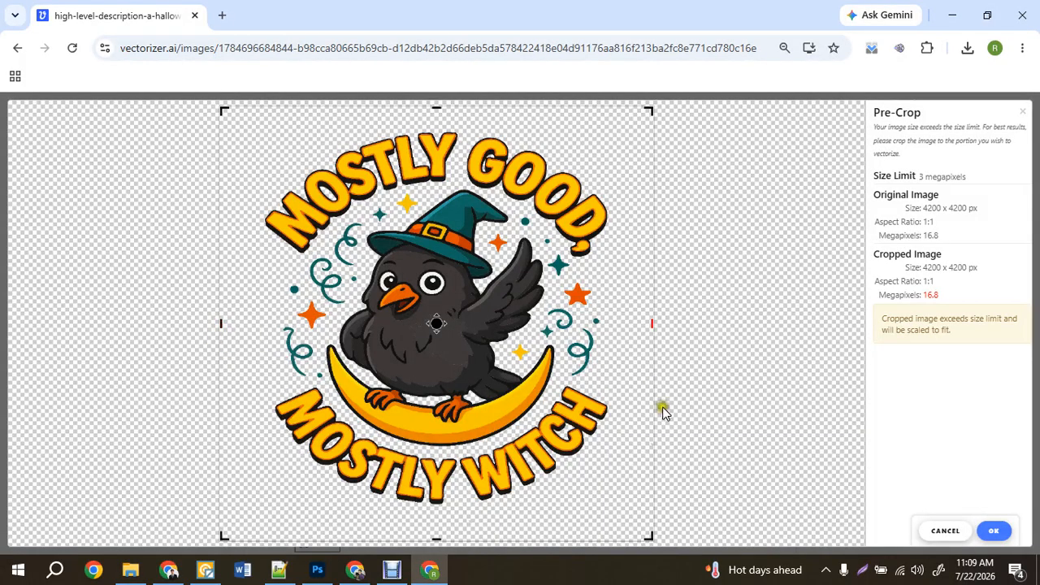
{"action": "left_click", "coordinate": [992, 529]}
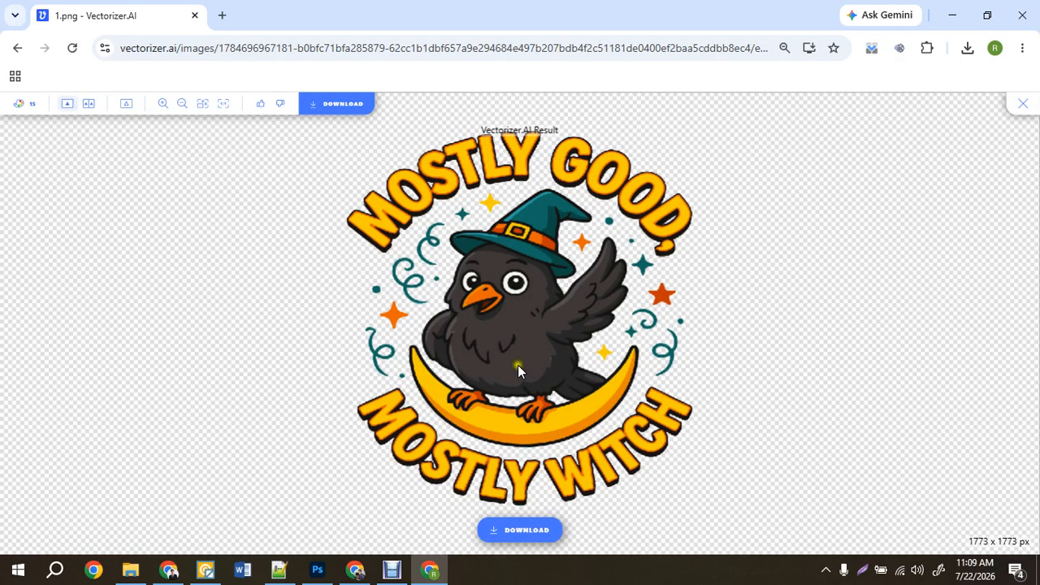
Step: Examine the crow's chest in the new Vectorizer.AI result and at close range in the Photoshop document
{"action": "scroll", "coordinate": [520, 376], "scroll_direction": "up", "scroll_amount": 3}
{"action": "scroll", "coordinate": [521, 384], "scroll_direction": "up", "scroll_amount": 2}
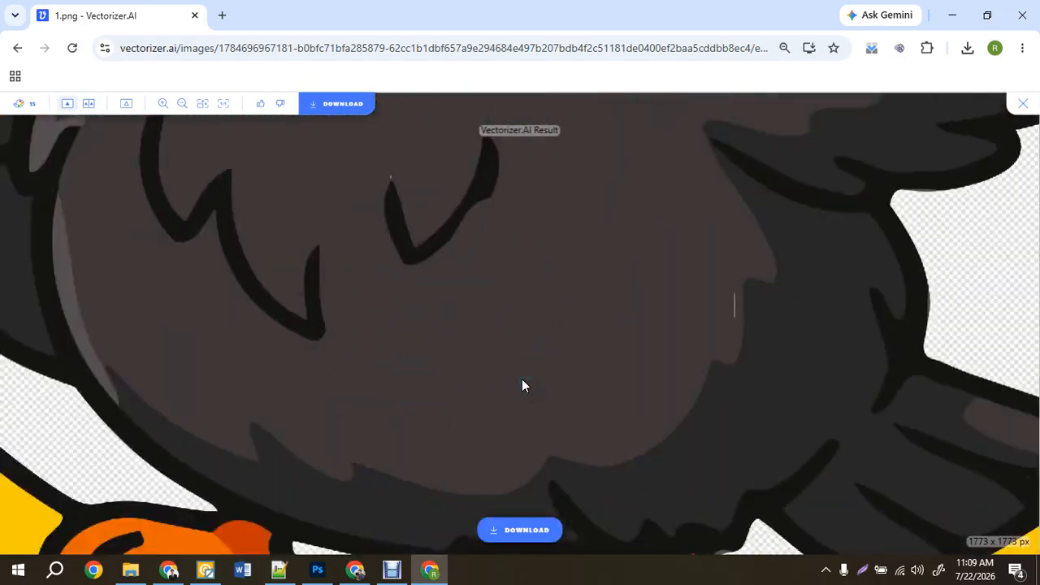
{"action": "left_click", "coordinate": [317, 569]}
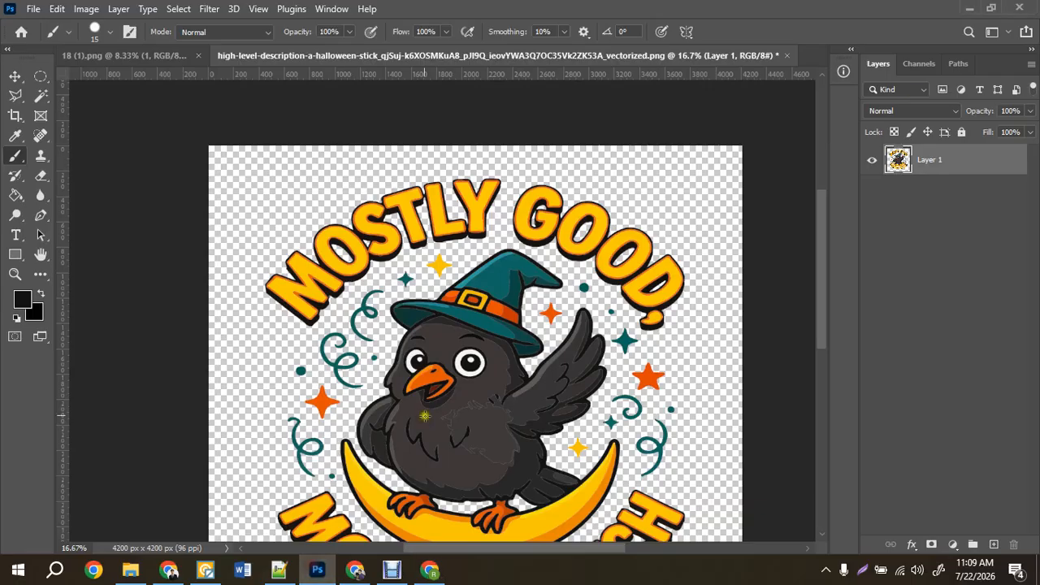
{"action": "scroll", "coordinate": [460, 455], "scroll_direction": "up", "scroll_amount": 3}
{"action": "scroll", "coordinate": [461, 495], "scroll_direction": "down", "scroll_amount": 3}
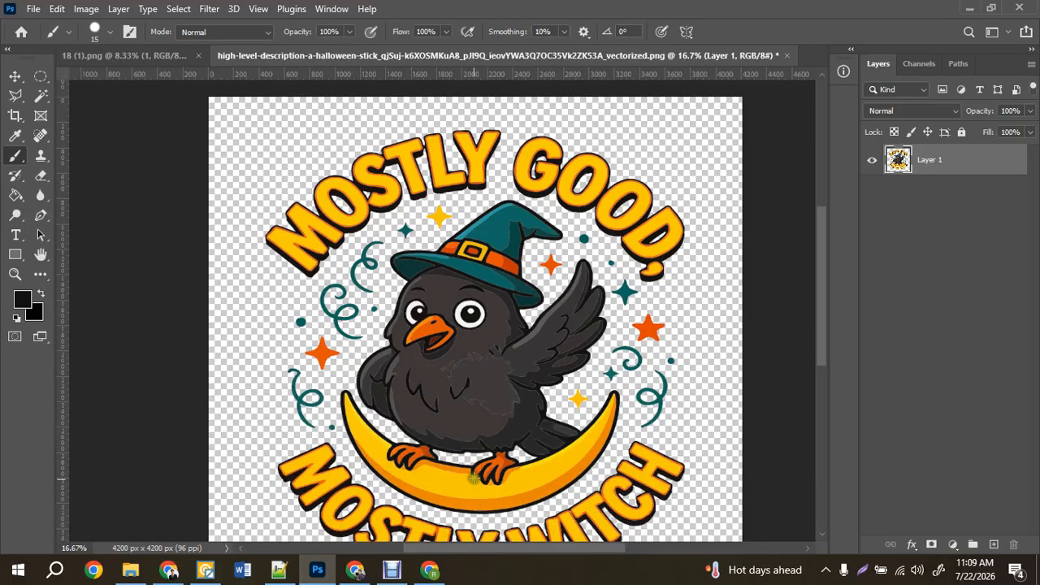
{"action": "key", "text": "z"}
{"action": "left_click", "coordinate": [500, 406]}
{"action": "left_click", "coordinate": [500, 405]}
{"action": "left_click", "coordinate": [499, 405]}
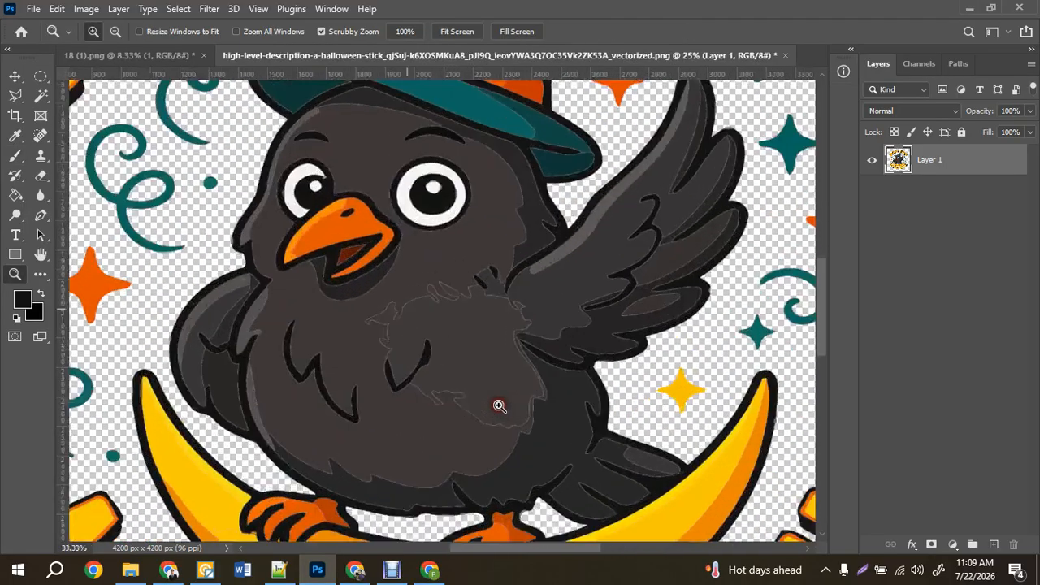
Step: Compare the thin lines around the chest feathers in Photoshop with the same area of the Vectorizer.AI result
{"action": "left_click", "coordinate": [442, 571]}
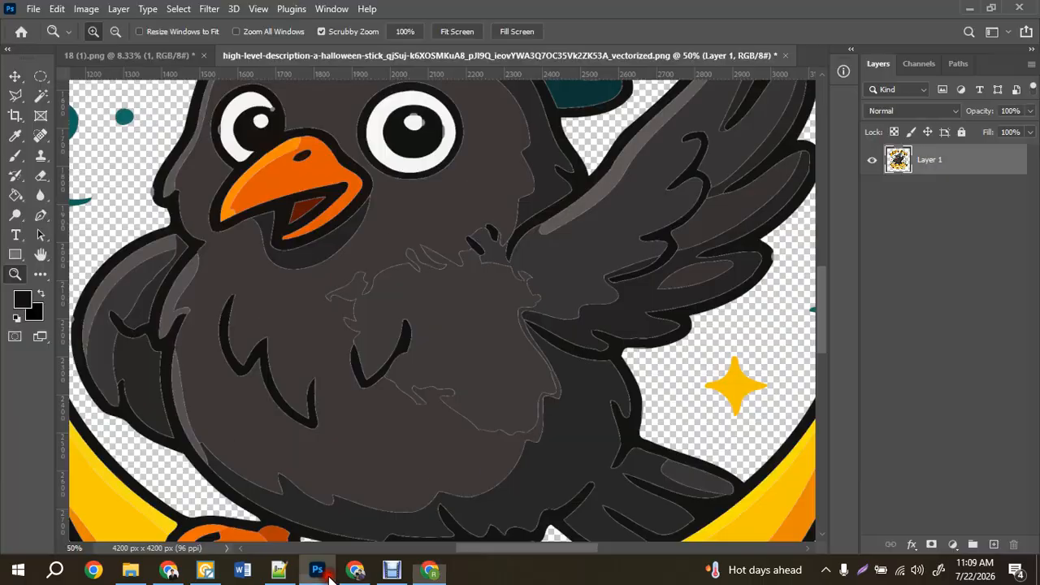
{"action": "left_click", "coordinate": [316, 569]}
{"action": "scroll", "coordinate": [471, 502], "scroll_direction": "up", "scroll_amount": 3}
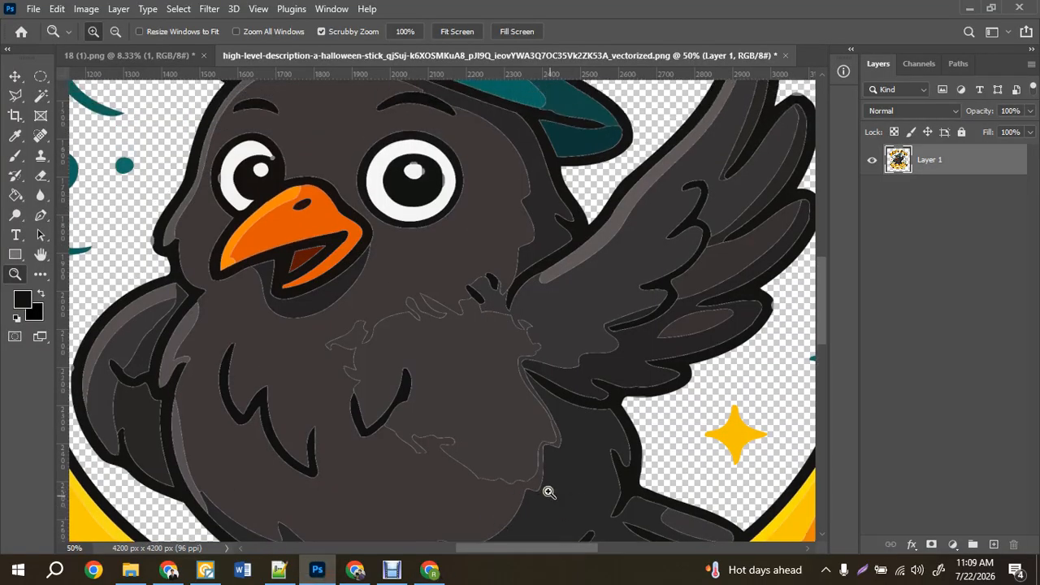
{"action": "left_click_drag", "start_coordinate": [548, 489], "coordinate": [470, 418]}
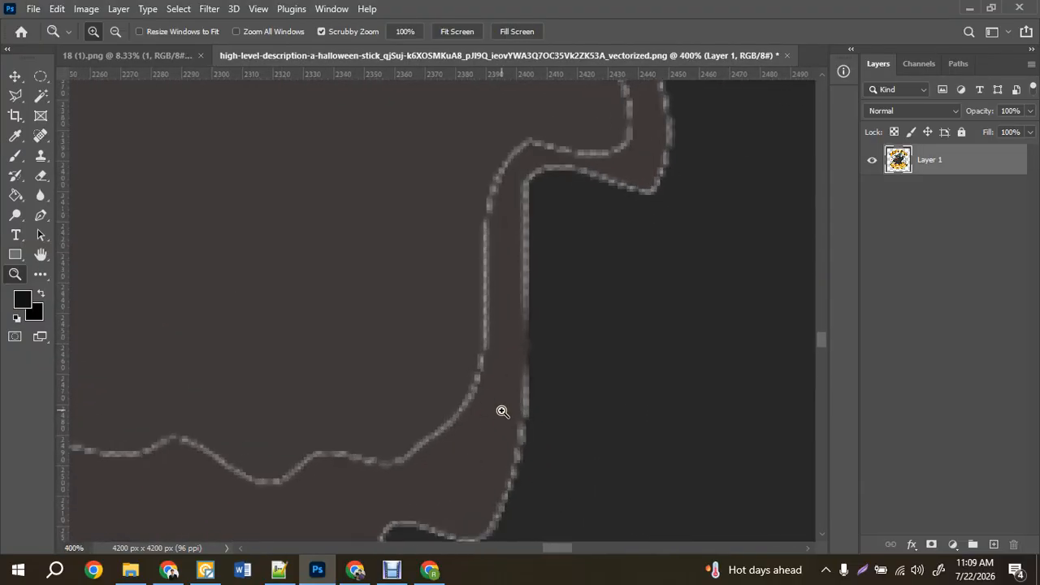
{"action": "mouse_move", "coordinate": [430, 566]}
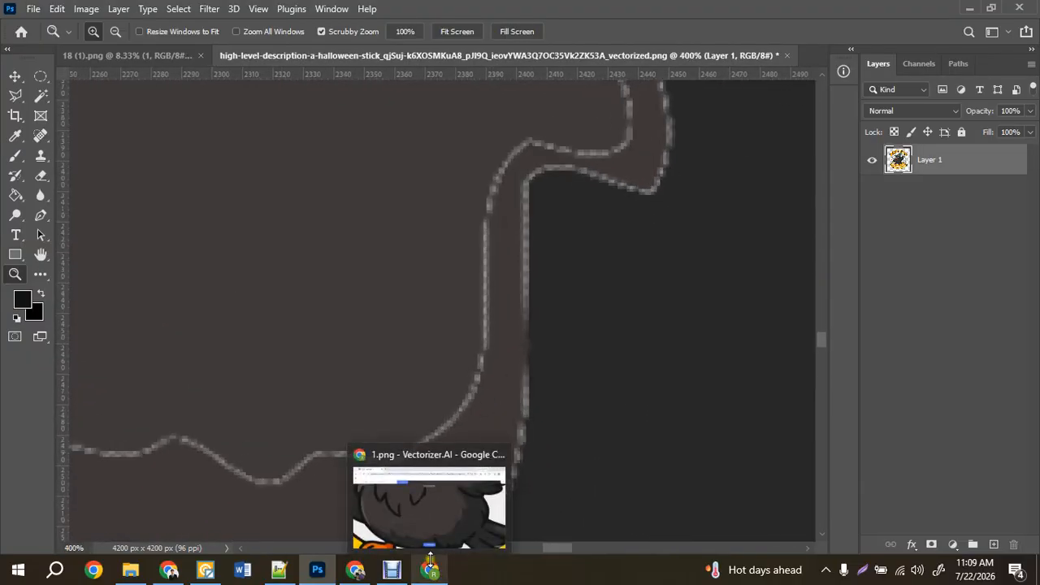
{"action": "left_click", "coordinate": [425, 502]}
{"action": "scroll", "coordinate": [503, 381], "scroll_direction": "down", "scroll_amount": 5}
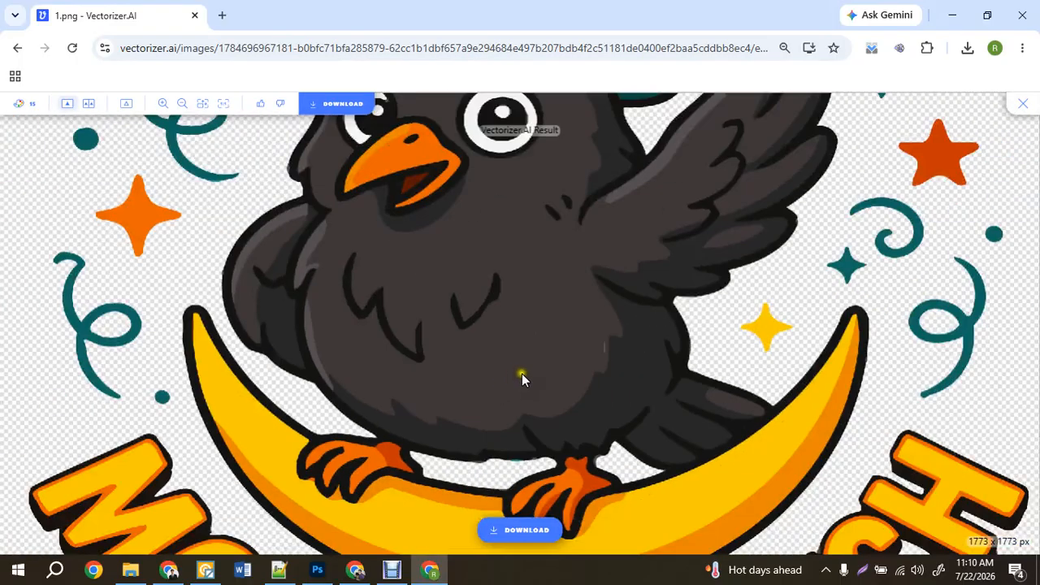
Step: Download the vectorized crow design as a PNG, replacing 1.png in the PNG File folder on New Volume (G:)
{"action": "left_click_drag", "start_coordinate": [514, 364], "coordinate": [535, 373]}
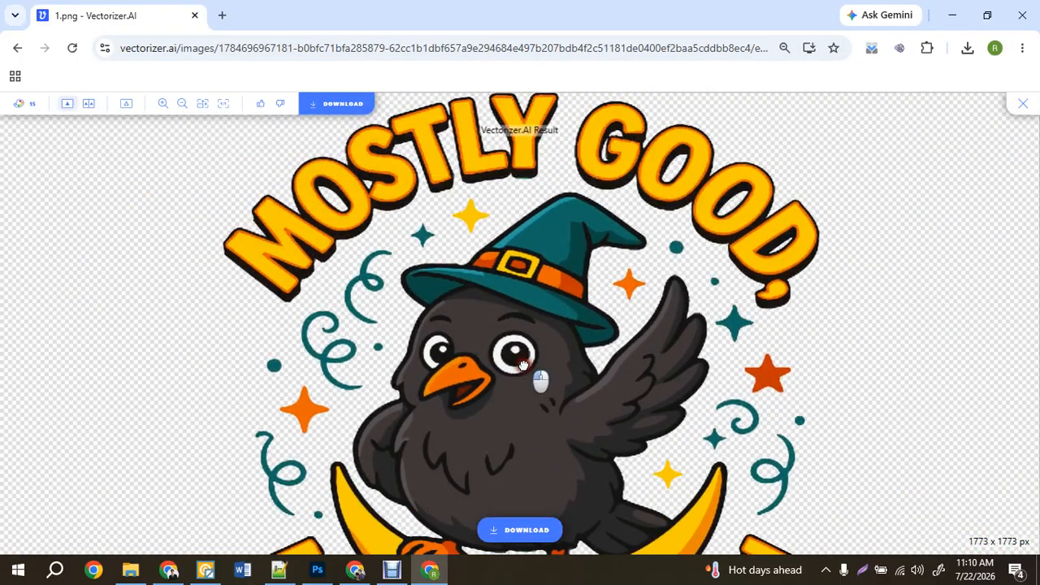
{"action": "left_click", "coordinate": [354, 106]}
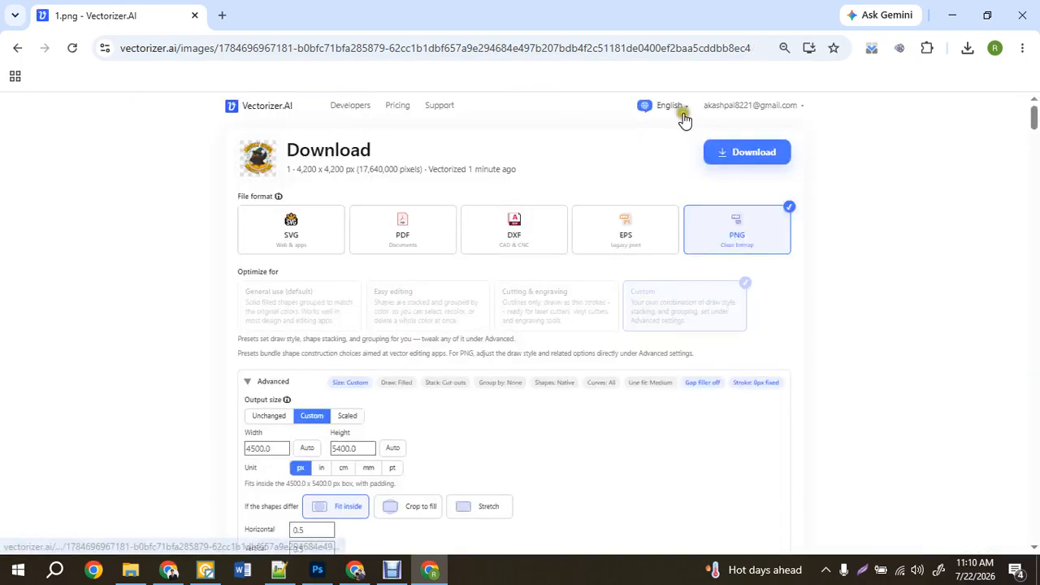
{"action": "left_click", "coordinate": [734, 146]}
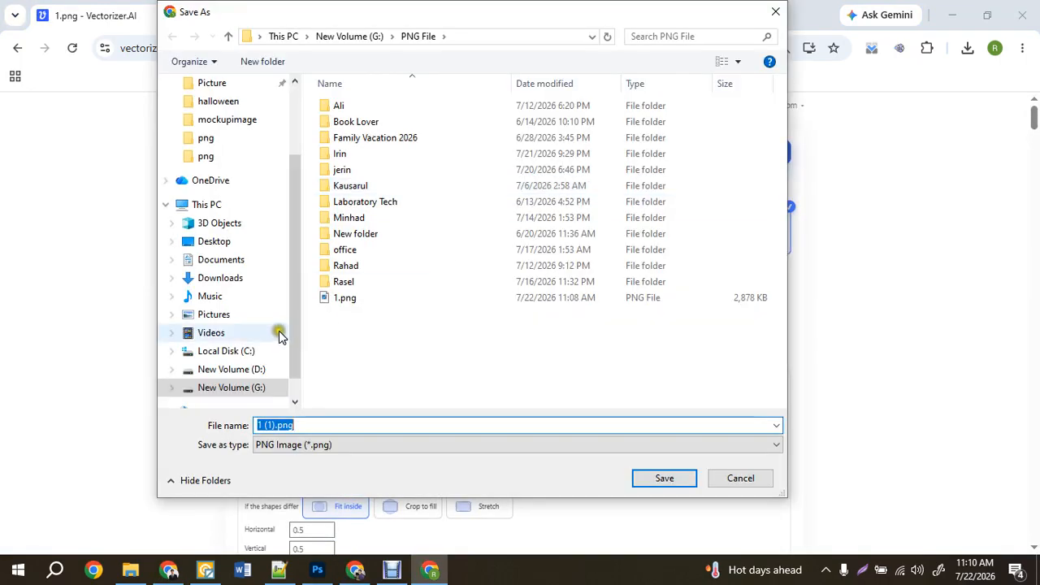
{"action": "left_click", "coordinate": [358, 302]}
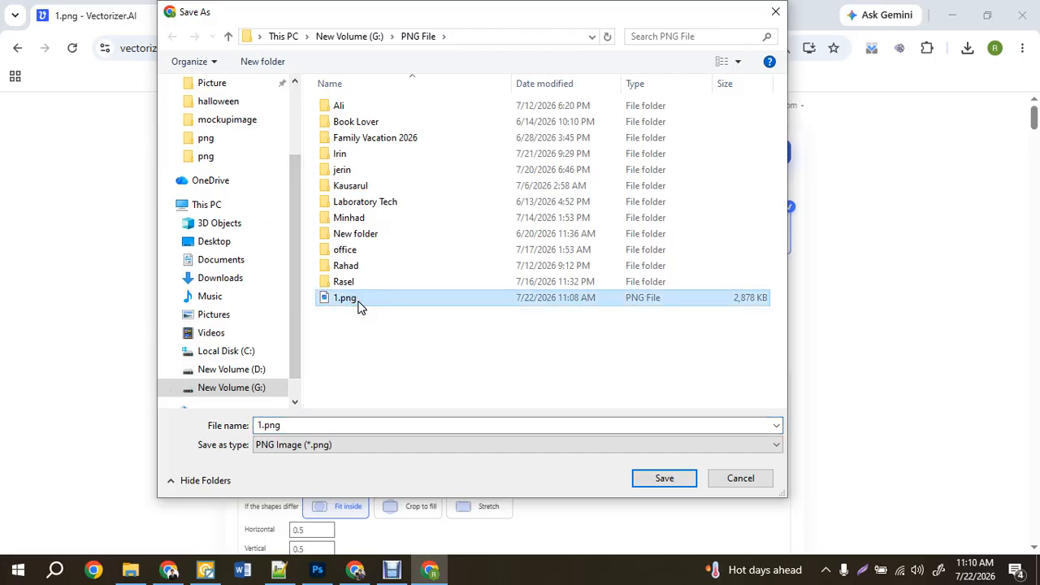
{"action": "left_click", "coordinate": [648, 480]}
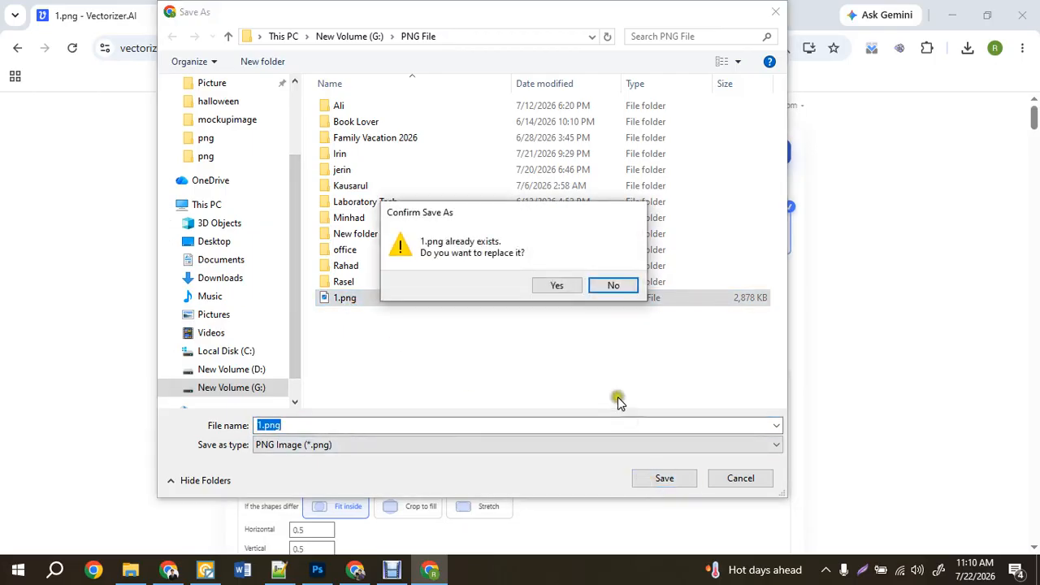
{"action": "left_click", "coordinate": [556, 286]}
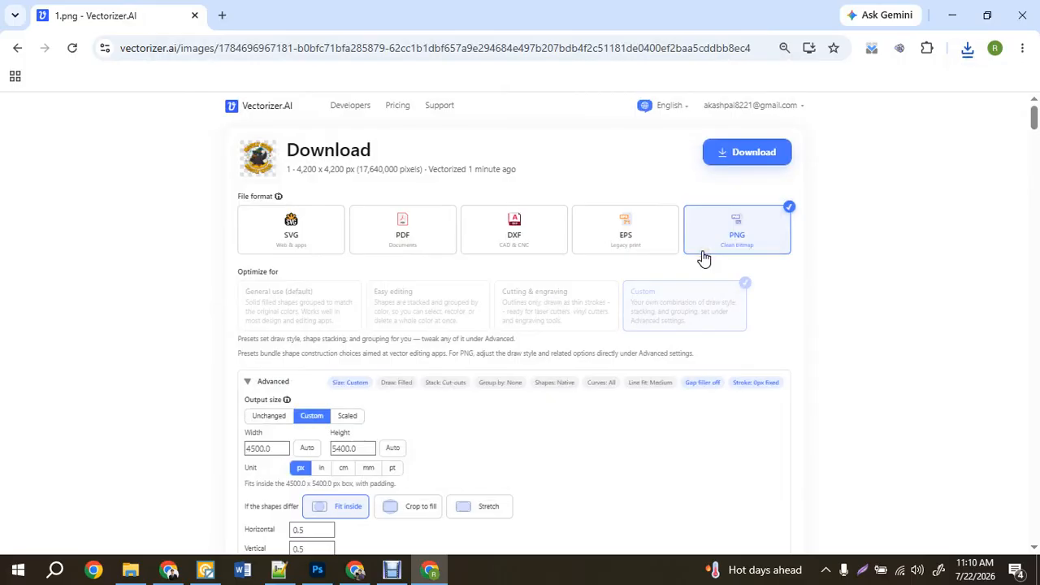
Step: Switch to Vector Magic and open the halloween folder in File Explorer over it
{"action": "left_click", "coordinate": [221, 573]}
{"action": "left_click", "coordinate": [130, 573]}
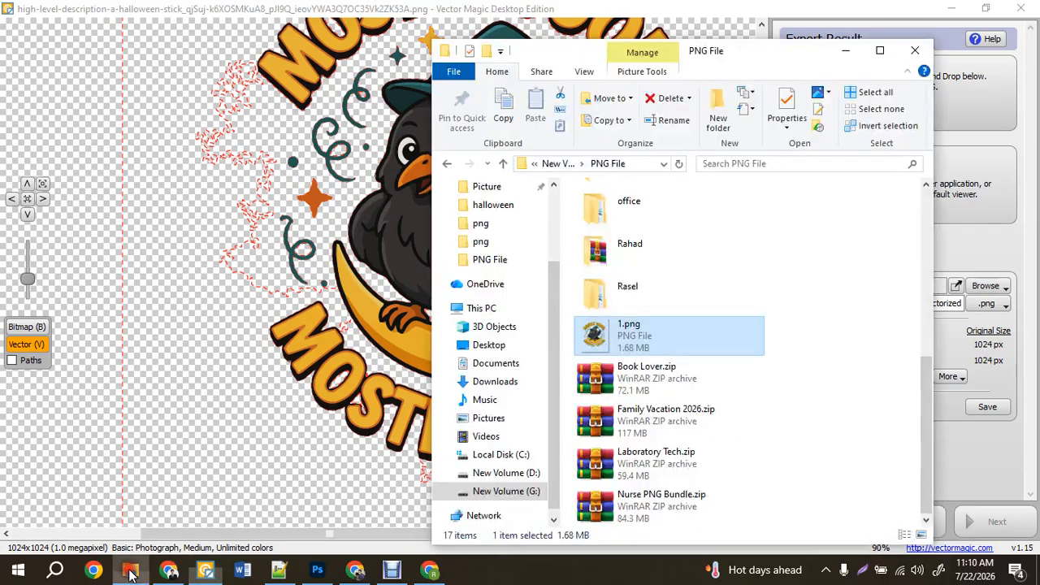
{"action": "left_click", "coordinate": [636, 299]}
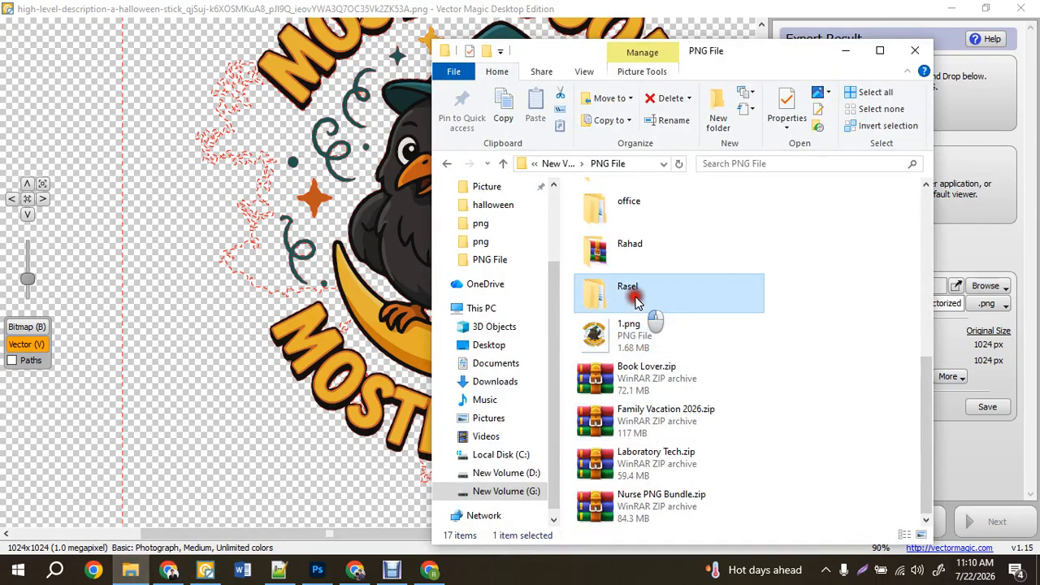
{"action": "double_click", "coordinate": [636, 298]}
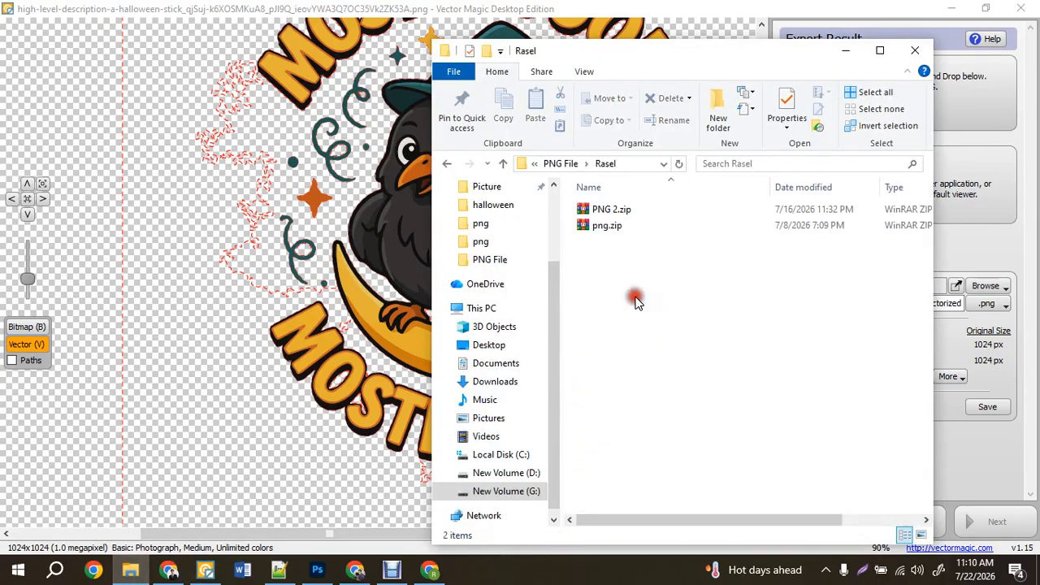
{"action": "scroll", "coordinate": [496, 263], "scroll_direction": "up", "scroll_amount": 1}
{"action": "left_click", "coordinate": [493, 242]}
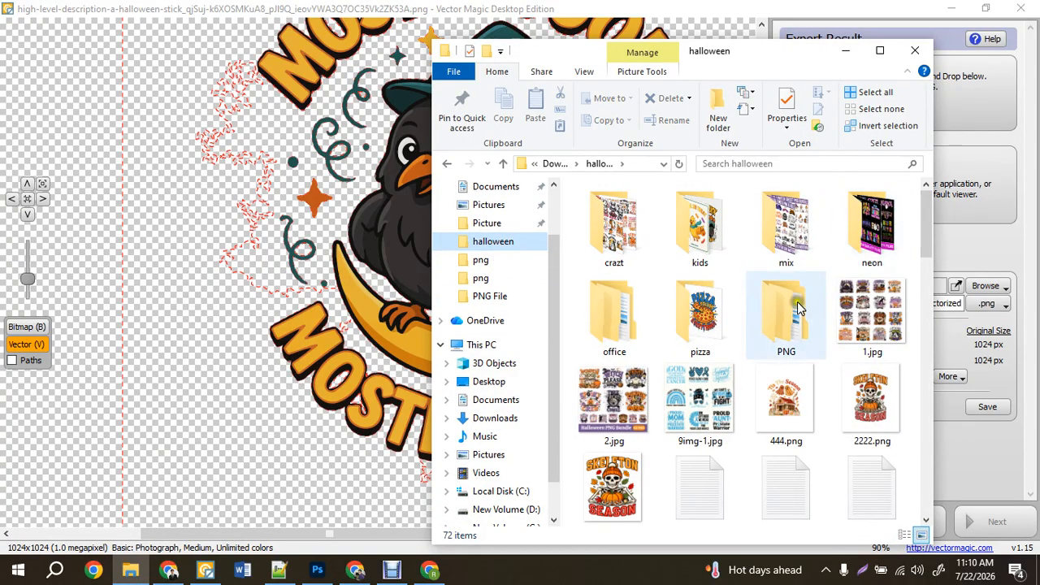
Step: Load 1 (5).png from the ideogram_download_2026-07-14 (1) folder inside PNG into Vector Magic and minimize File Explorer
{"action": "left_click", "coordinate": [782, 325]}
{"action": "double_click", "coordinate": [783, 325]}
{"action": "left_click", "coordinate": [615, 341]}
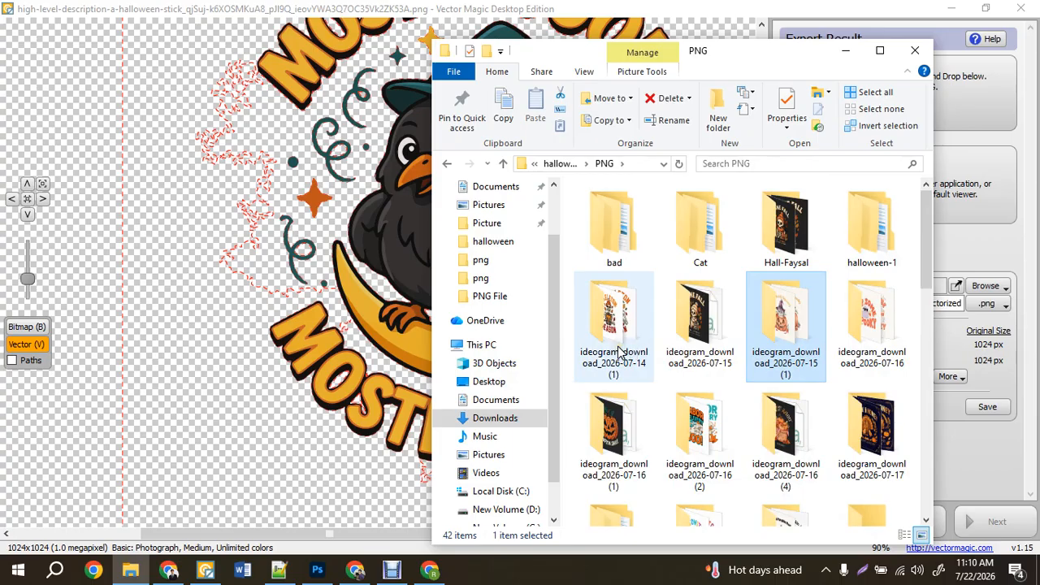
{"action": "double_click", "coordinate": [615, 337]}
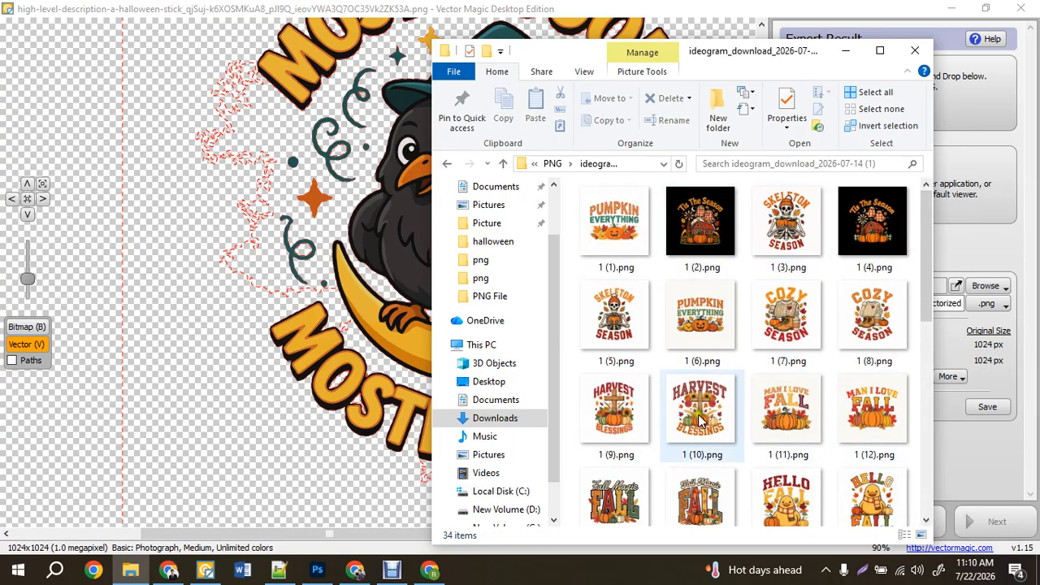
{"action": "left_click_drag", "start_coordinate": [616, 307], "coordinate": [267, 417]}
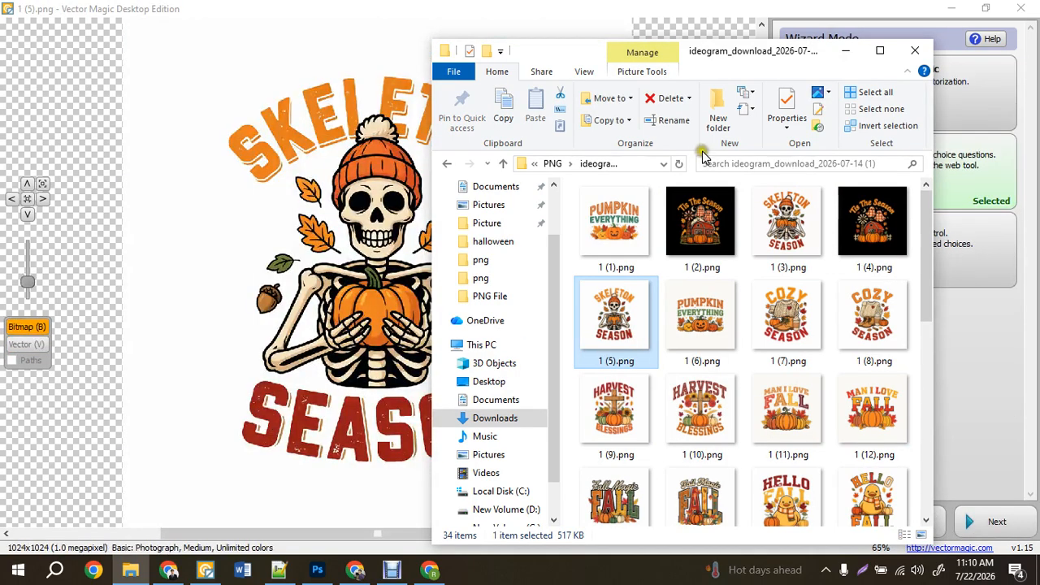
{"action": "left_click", "coordinate": [845, 51]}
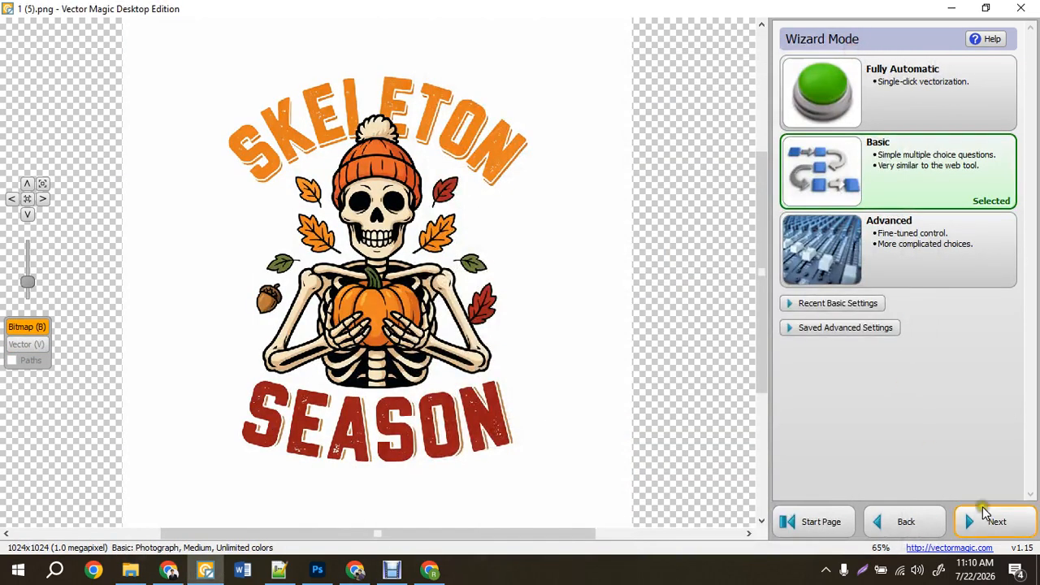
Step: Vectorize the skeleton image in Basic mode as artwork with blended edges, using high quality and unlimited colors
{"action": "left_click", "coordinate": [984, 521]}
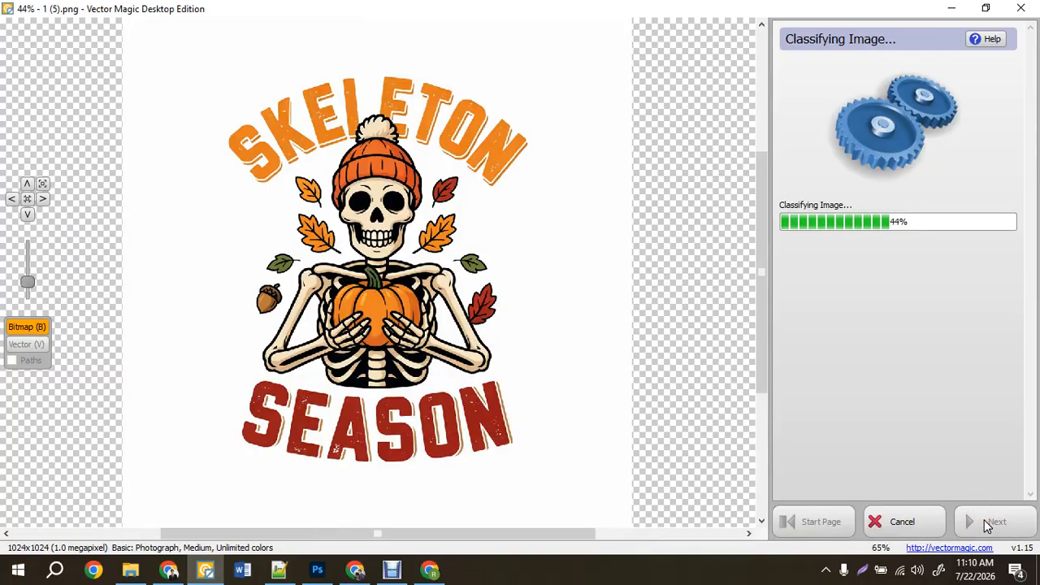
{"action": "left_click", "coordinate": [984, 523]}
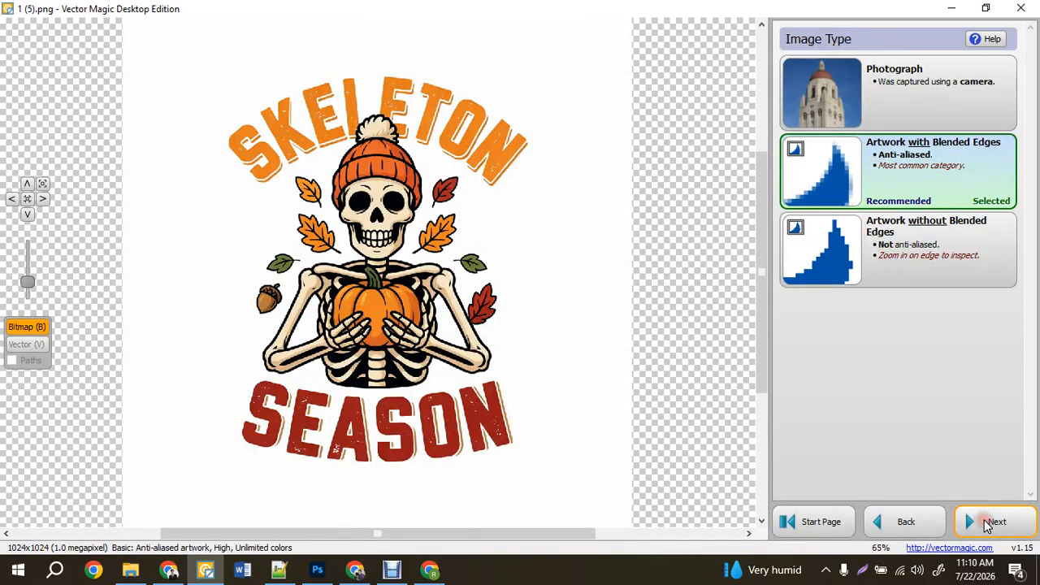
{"action": "left_click", "coordinate": [986, 524]}
{"action": "left_click", "coordinate": [986, 524]}
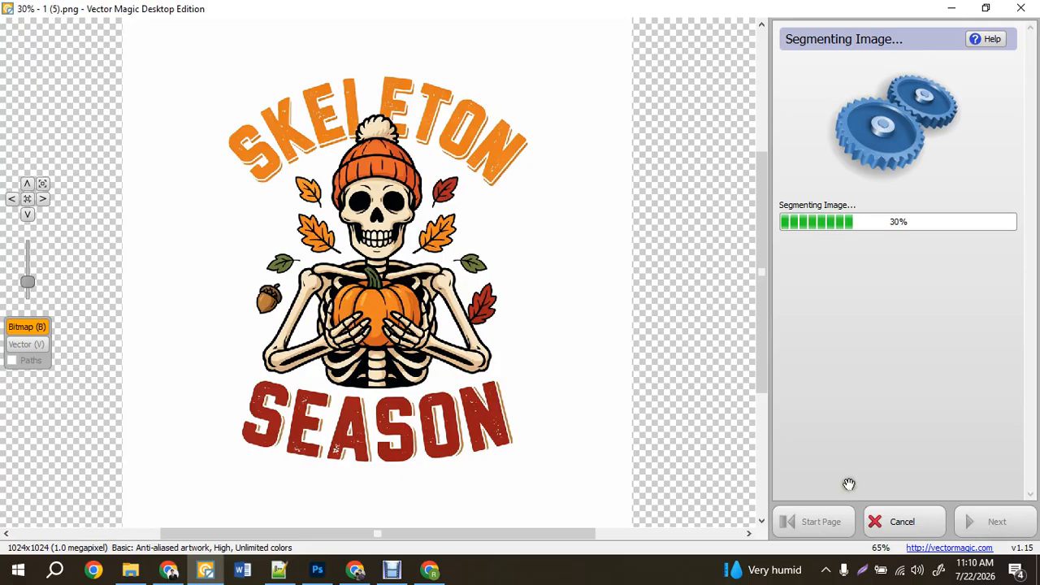
Step: Examine the SEASON lettering, the pumpkin, the skull and the SKELETON lettering at close range while the image is processed
{"action": "scroll", "coordinate": [294, 455], "scroll_direction": "up", "scroll_amount": 4}
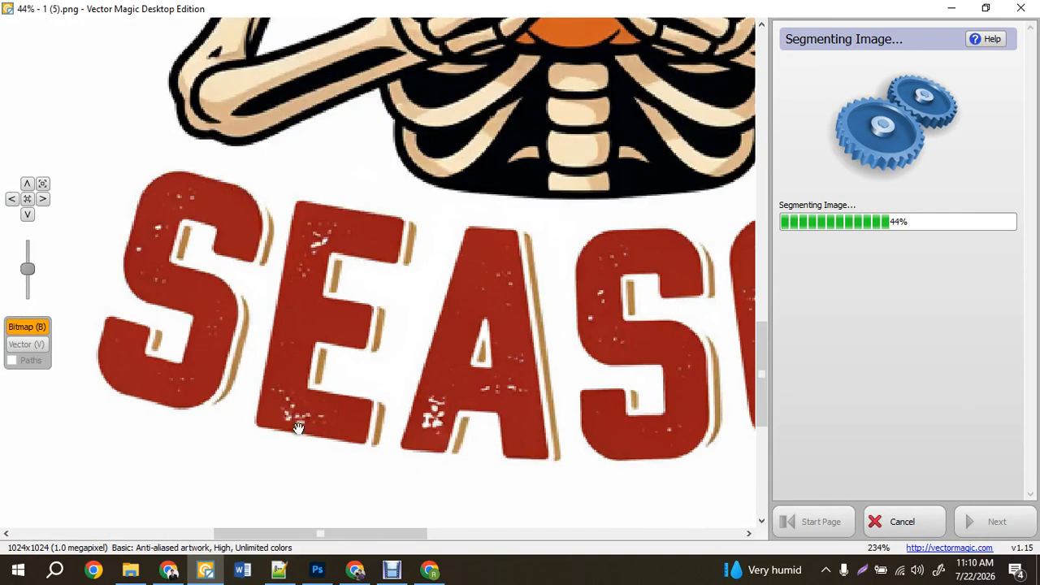
{"action": "scroll", "coordinate": [453, 415], "scroll_direction": "down", "scroll_amount": 2}
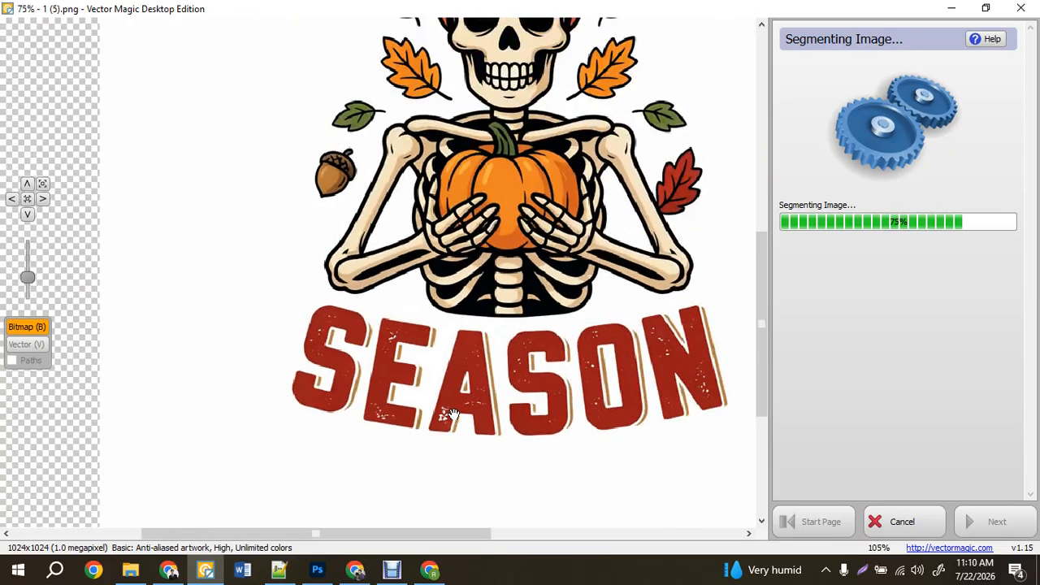
{"action": "scroll", "coordinate": [566, 334], "scroll_direction": "down", "scroll_amount": 1}
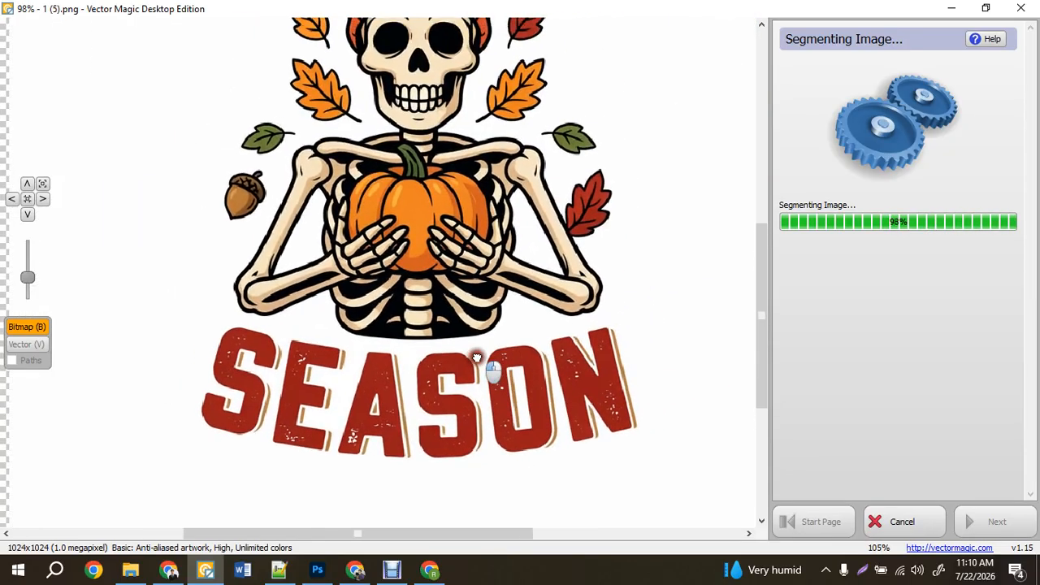
{"action": "scroll", "coordinate": [584, 422], "scroll_direction": "down", "scroll_amount": 1}
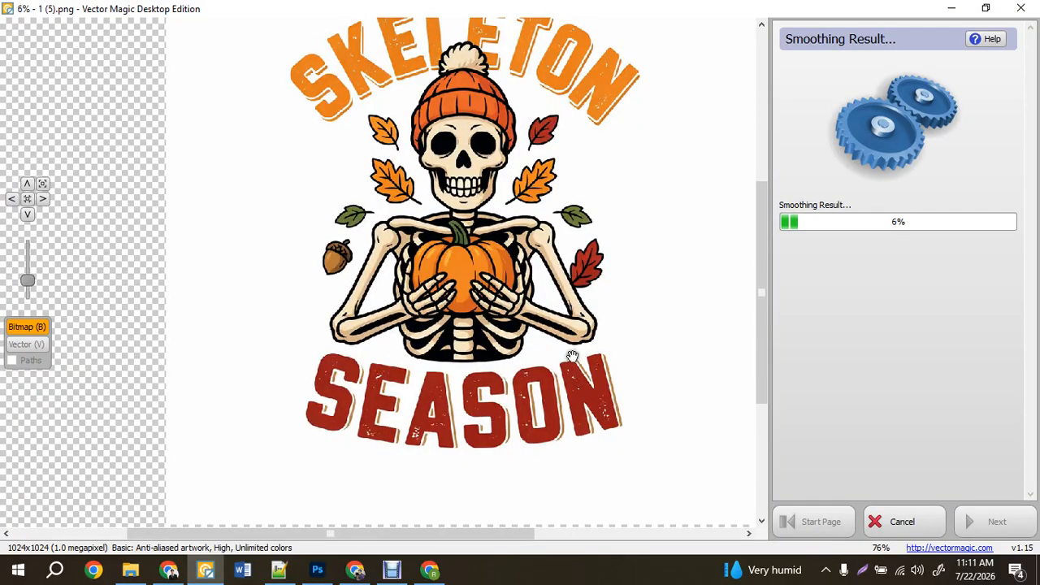
{"action": "scroll", "coordinate": [572, 356], "scroll_direction": "up", "scroll_amount": 3}
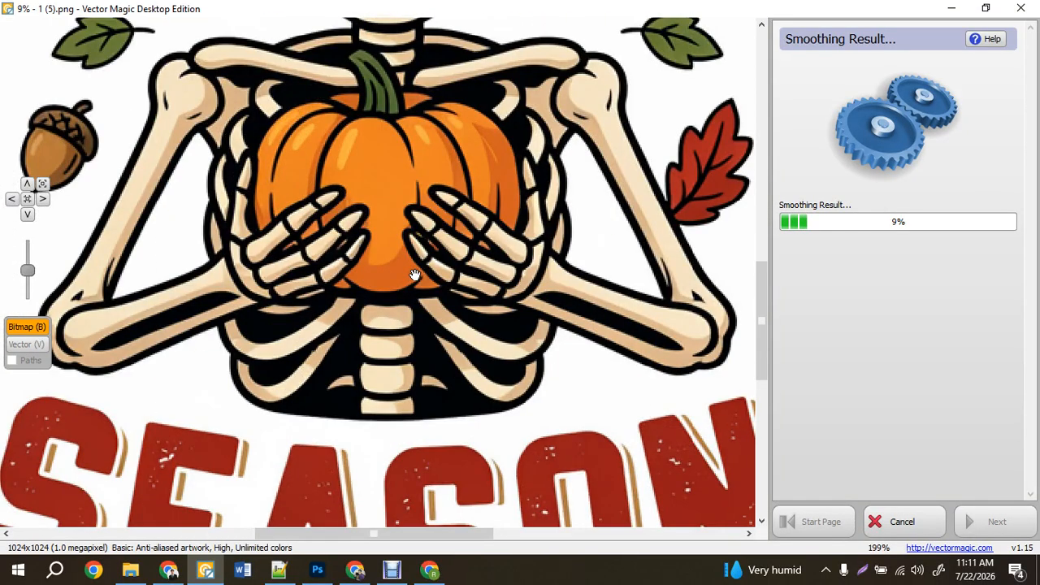
{"action": "mouse_move", "coordinate": [414, 275]}
{"action": "left_mouse_down"}
{"action": "mouse_move", "coordinate": [436, 424]}
{"action": "mouse_move", "coordinate": [433, 392]}
{"action": "left_mouse_up"}
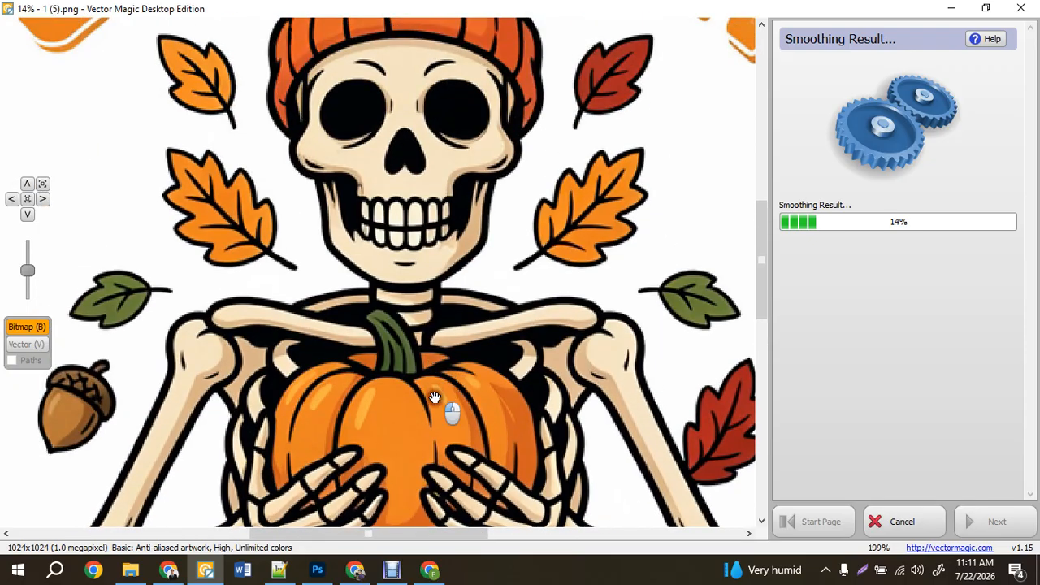
{"action": "left_click_drag", "start_coordinate": [420, 253], "coordinate": [425, 336]}
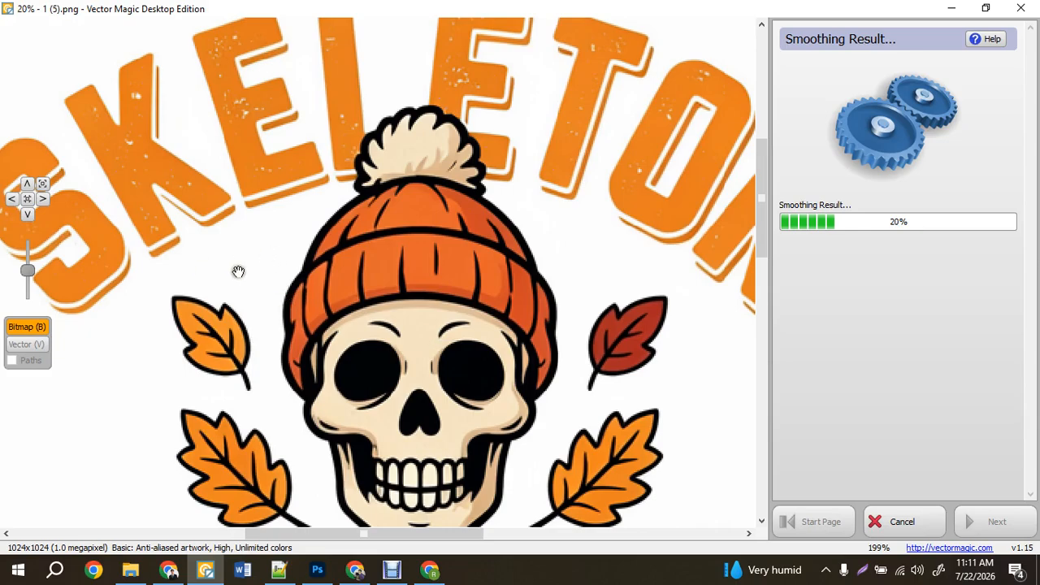
{"action": "scroll", "coordinate": [415, 268], "scroll_direction": "down", "scroll_amount": 4}
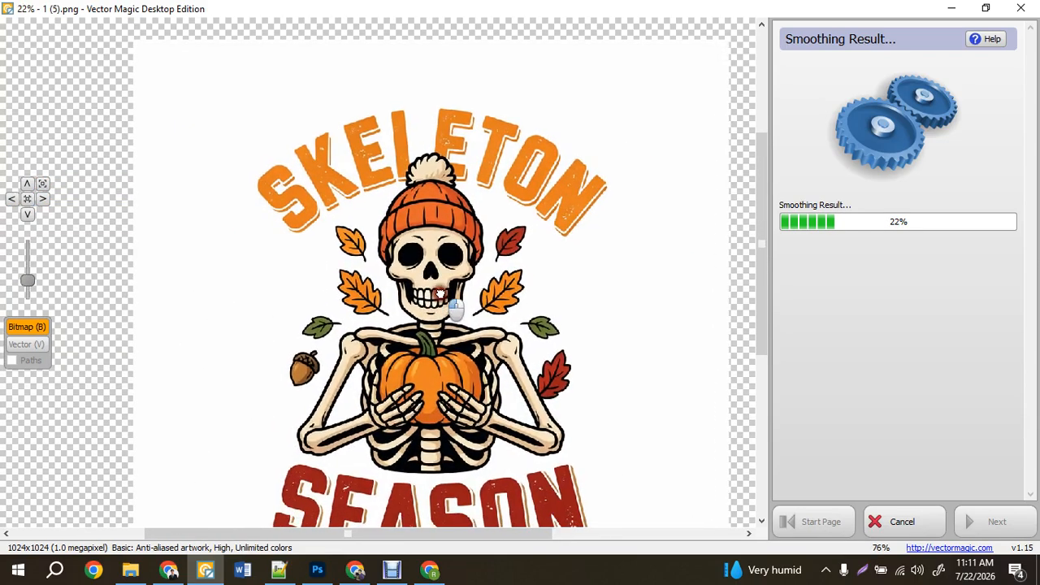
{"action": "scroll", "coordinate": [477, 322], "scroll_direction": "down", "scroll_amount": 2}
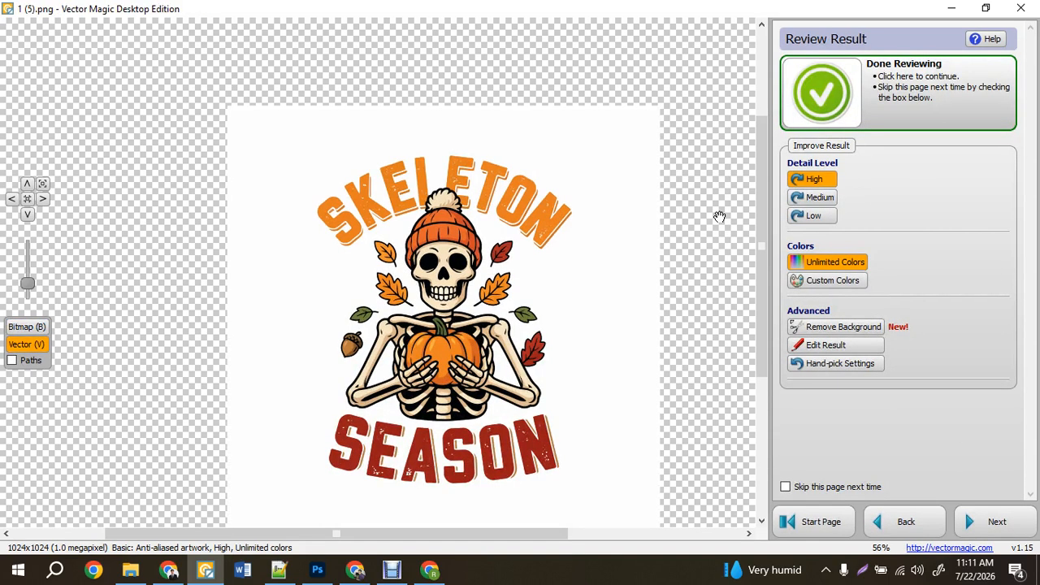
Step: Remove the white background around the skeleton design and inside the O of SKELETON
{"action": "left_click", "coordinate": [842, 332]}
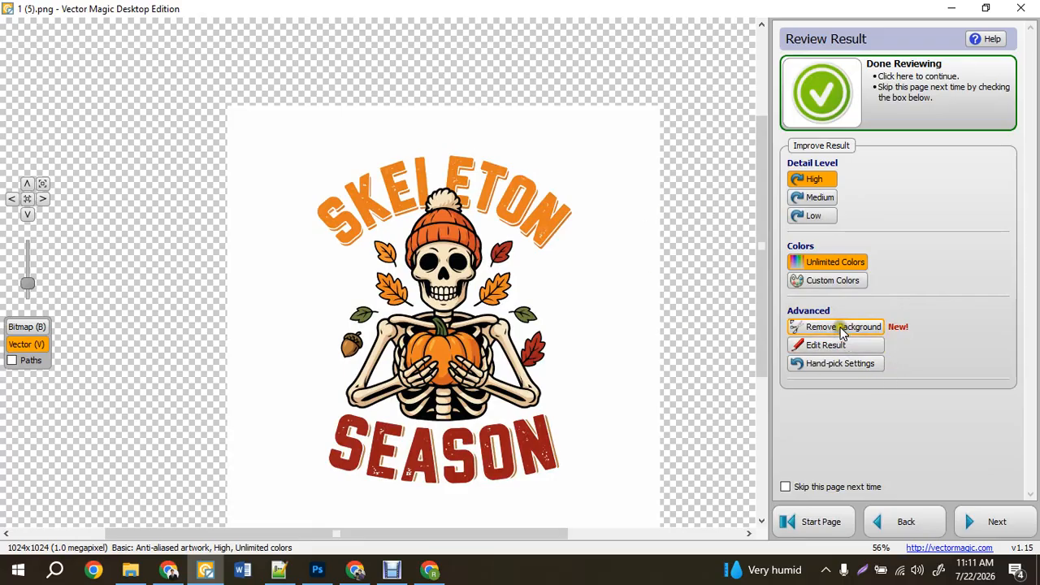
{"action": "left_click", "coordinate": [595, 309]}
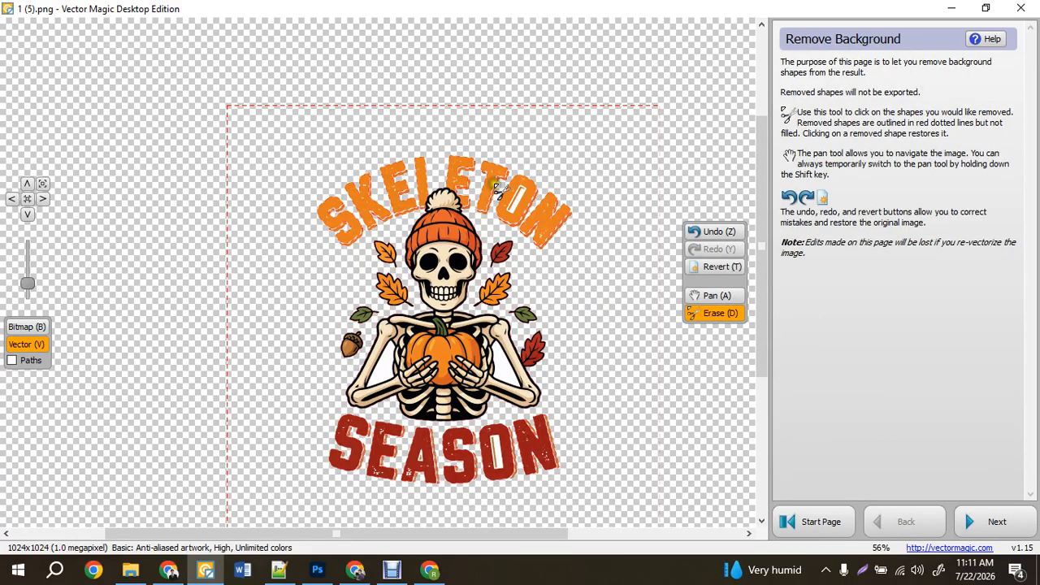
{"action": "scroll", "coordinate": [500, 189], "scroll_direction": "up", "scroll_amount": 8}
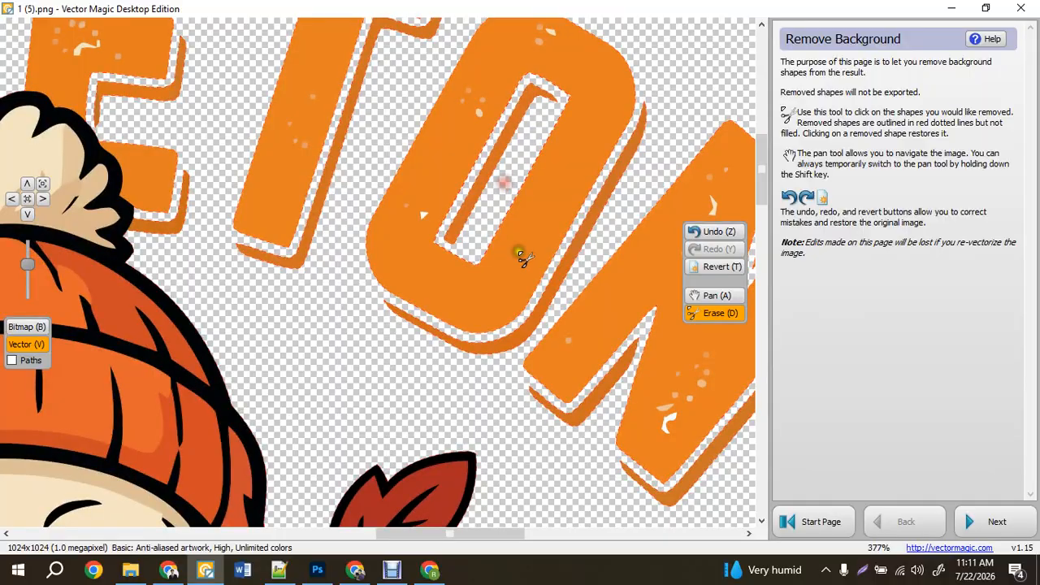
{"action": "scroll", "coordinate": [521, 255], "scroll_direction": "down", "scroll_amount": 8}
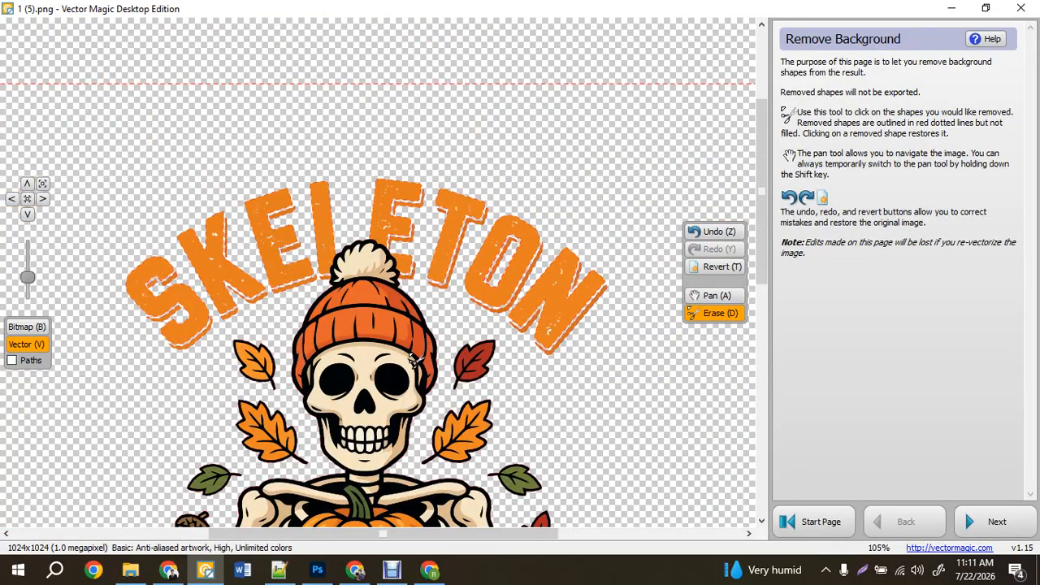
Step: Erase the white gaps between the arms and ribs and inside the O of SEASON, and proceed to the export page
{"action": "key", "text": "a"}
{"action": "left_click_drag", "start_coordinate": [413, 362], "coordinate": [462, 115]}
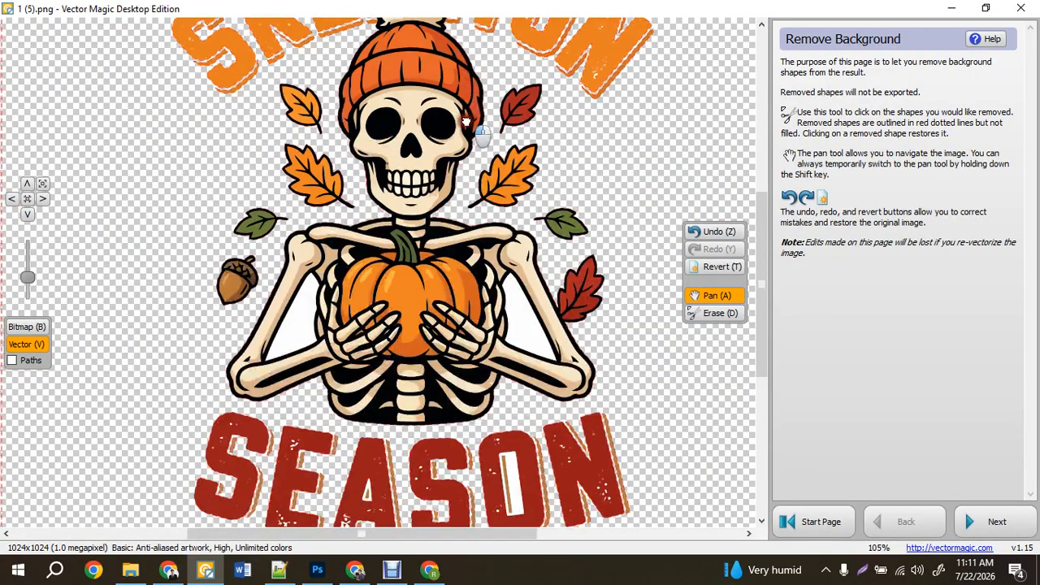
{"action": "mouse_move", "coordinate": [387, 394]}
{"action": "left_mouse_down"}
{"action": "mouse_move", "coordinate": [387, 345]}
{"action": "mouse_move", "coordinate": [403, 383]}
{"action": "left_mouse_up"}
{"action": "key", "text": "d"}
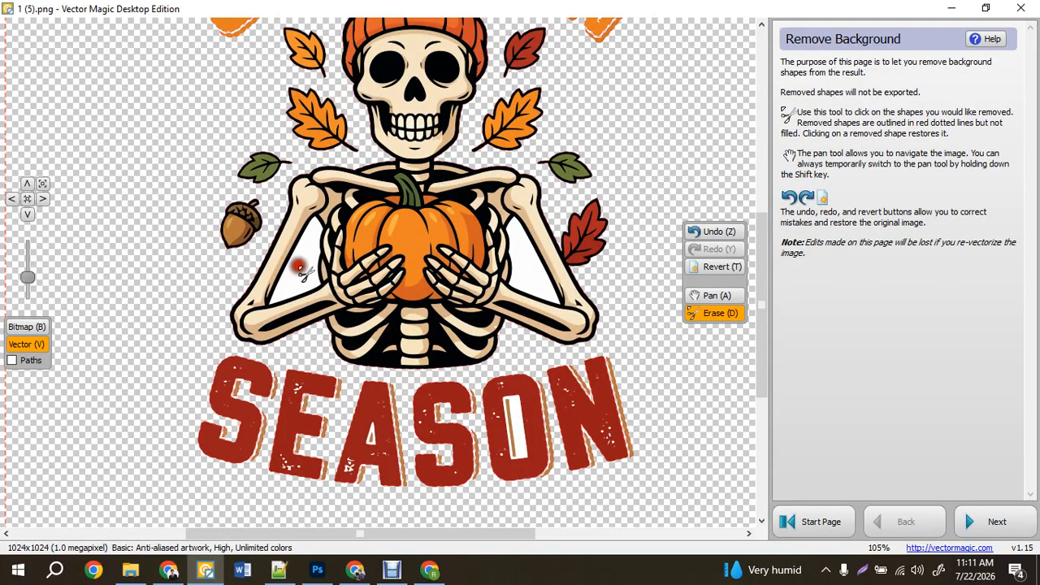
{"action": "left_click", "coordinate": [515, 272]}
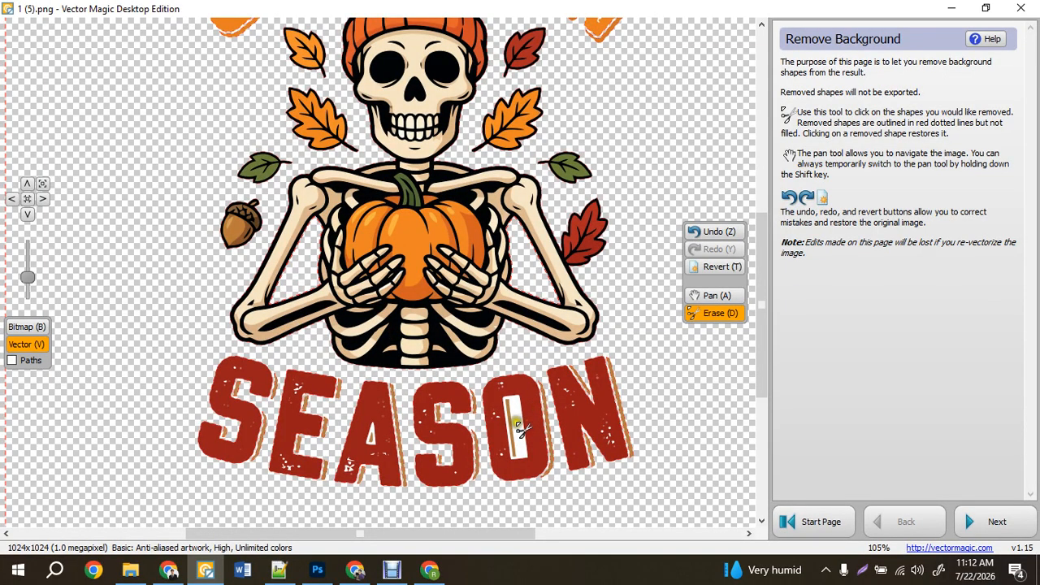
{"action": "left_click", "coordinate": [520, 428]}
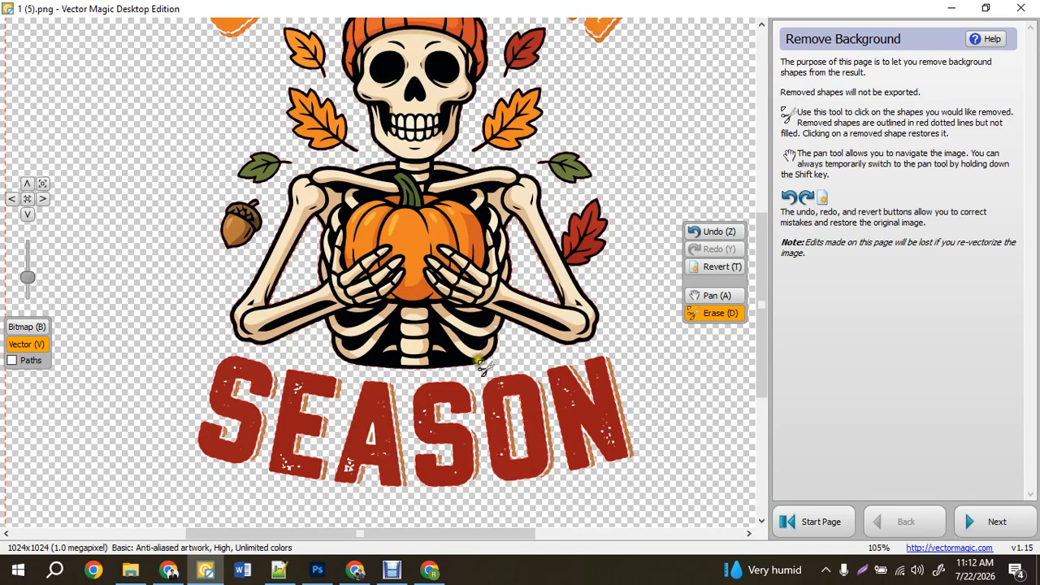
{"action": "left_click", "coordinate": [997, 521]}
{"action": "left_click", "coordinate": [996, 522]}
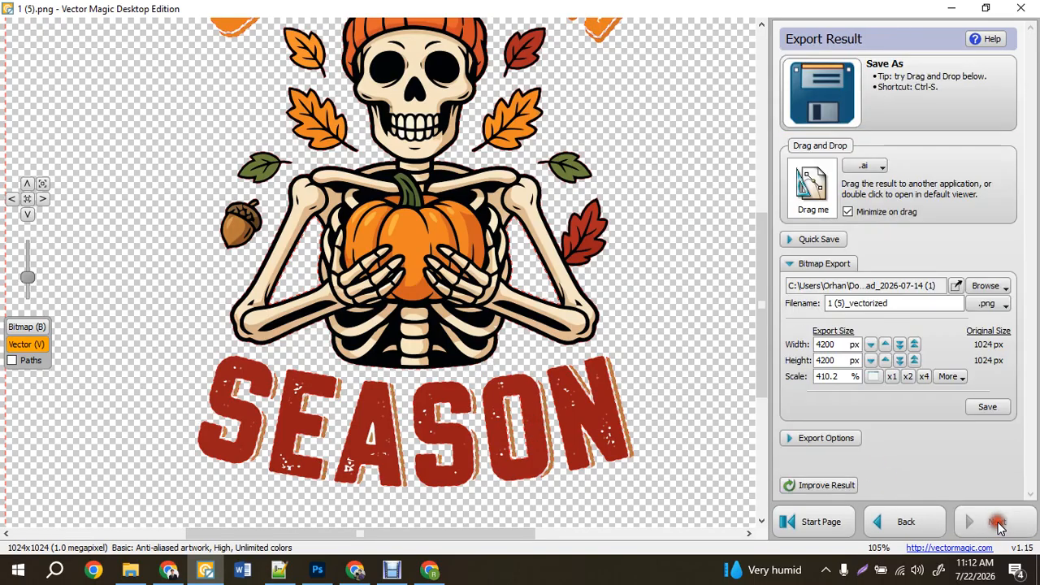
Step: Export the skeleton design as 1 (5)_vectorized.png at 4200 × 4200 px and upload that file to Vectorizer.AI in the browser
{"action": "left_click", "coordinate": [986, 406]}
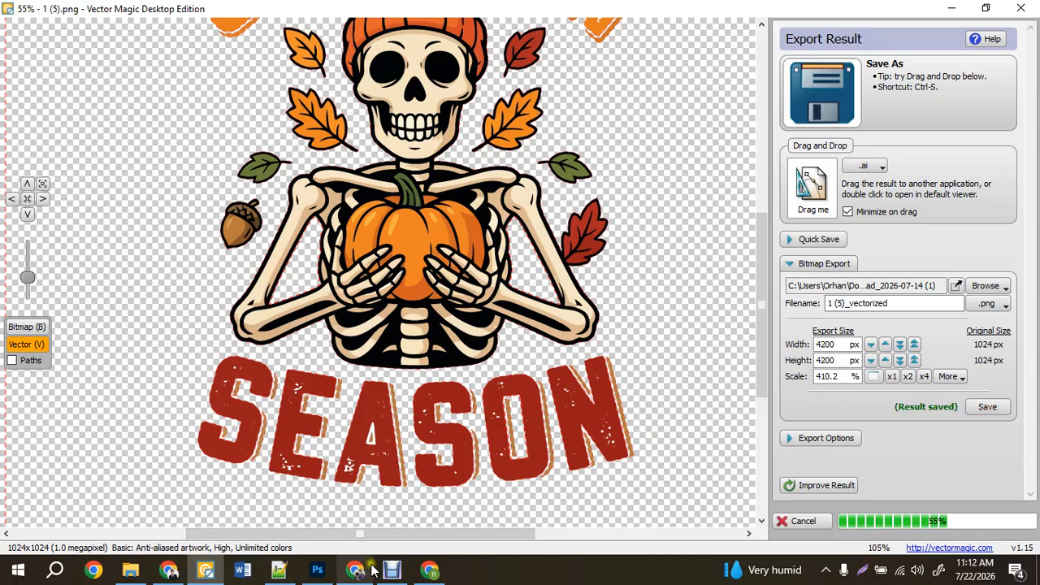
{"action": "left_click", "coordinate": [424, 571]}
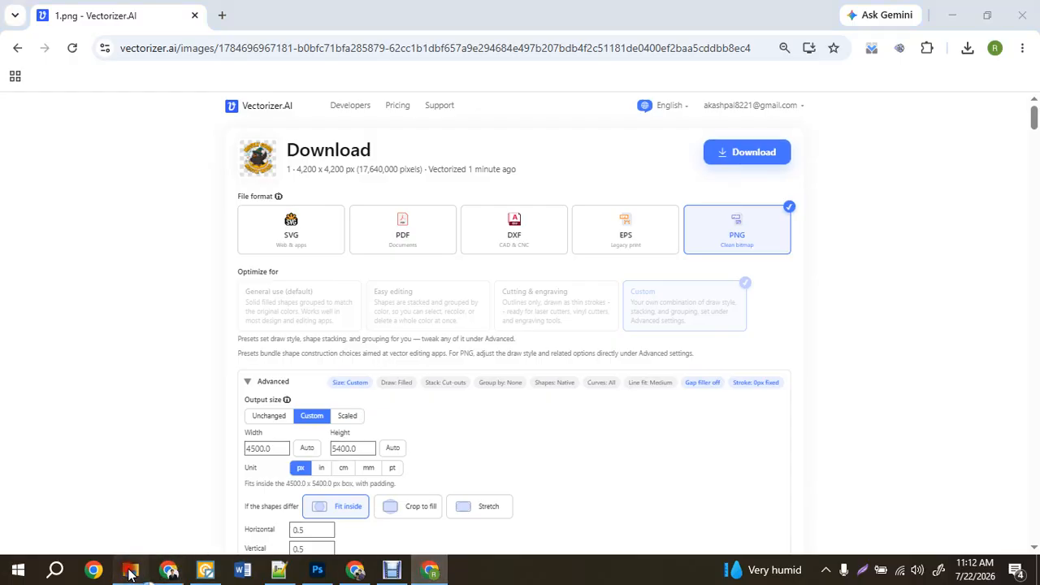
{"action": "left_click", "coordinate": [130, 570]}
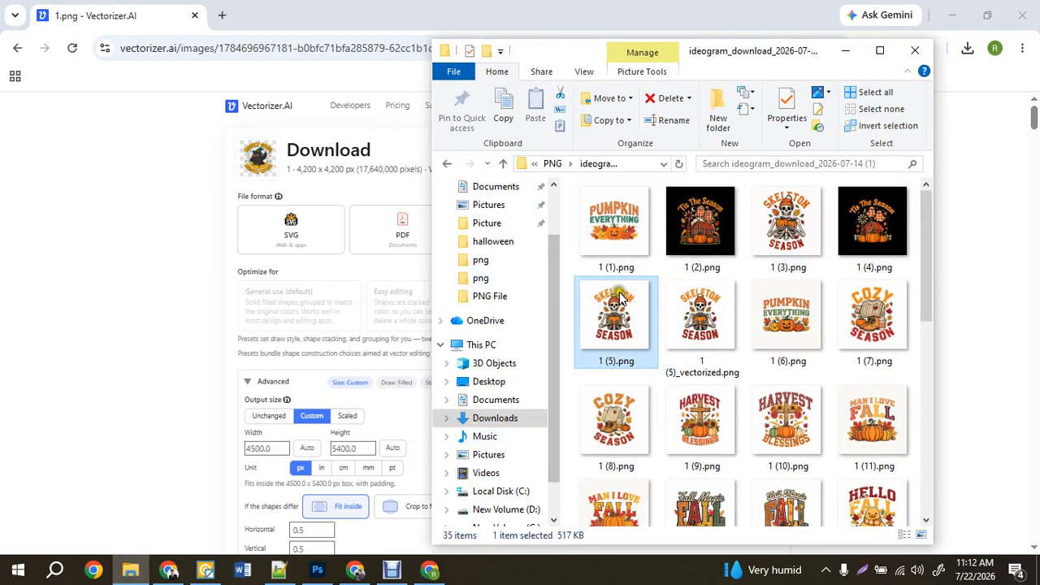
{"action": "left_click", "coordinate": [691, 344]}
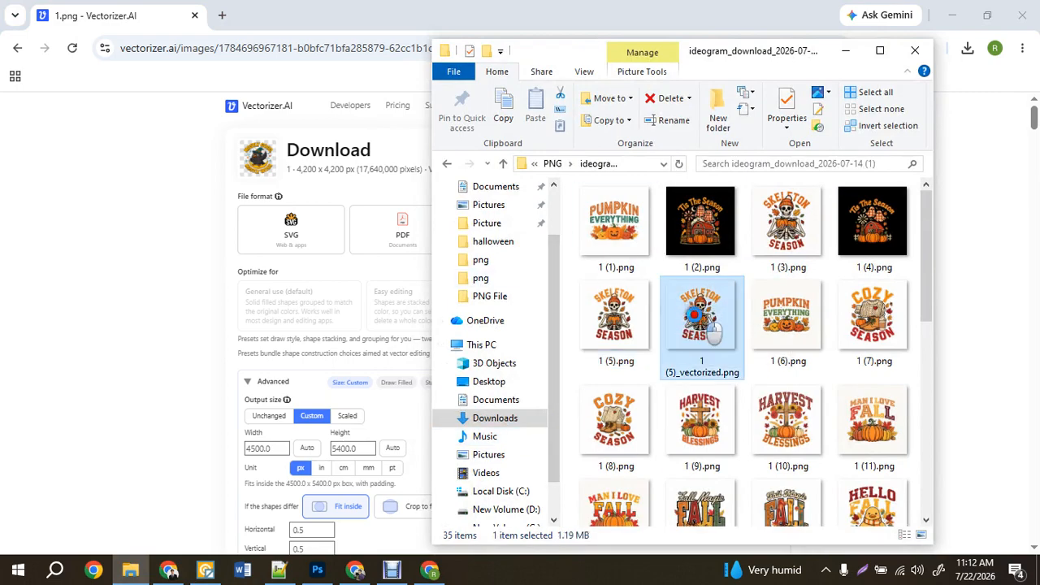
{"action": "left_click_drag", "start_coordinate": [700, 316], "coordinate": [325, 355]}
{"action": "left_click", "coordinate": [992, 531]}
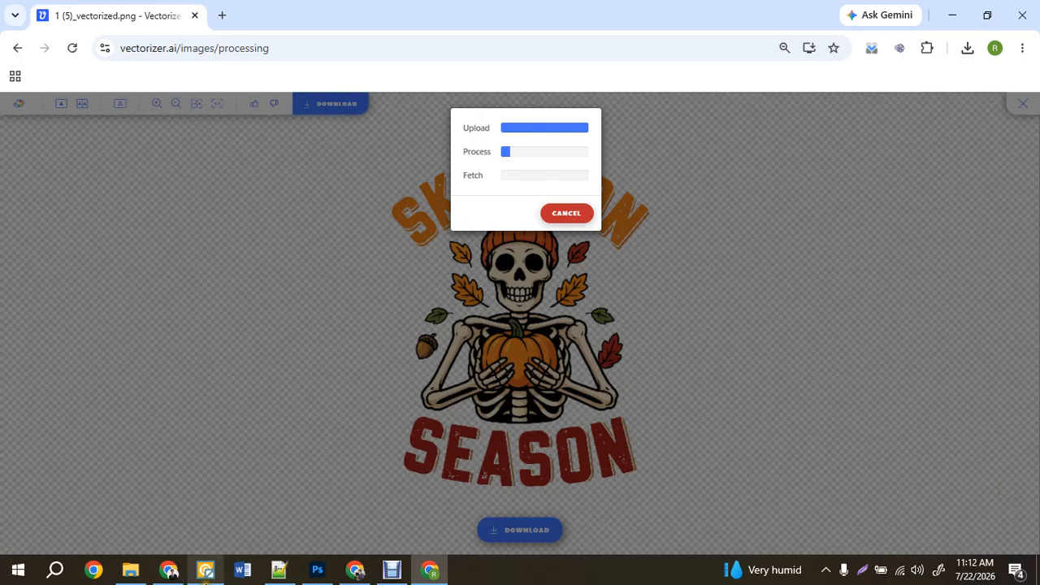
{"action": "mouse_move", "coordinate": [211, 571]}
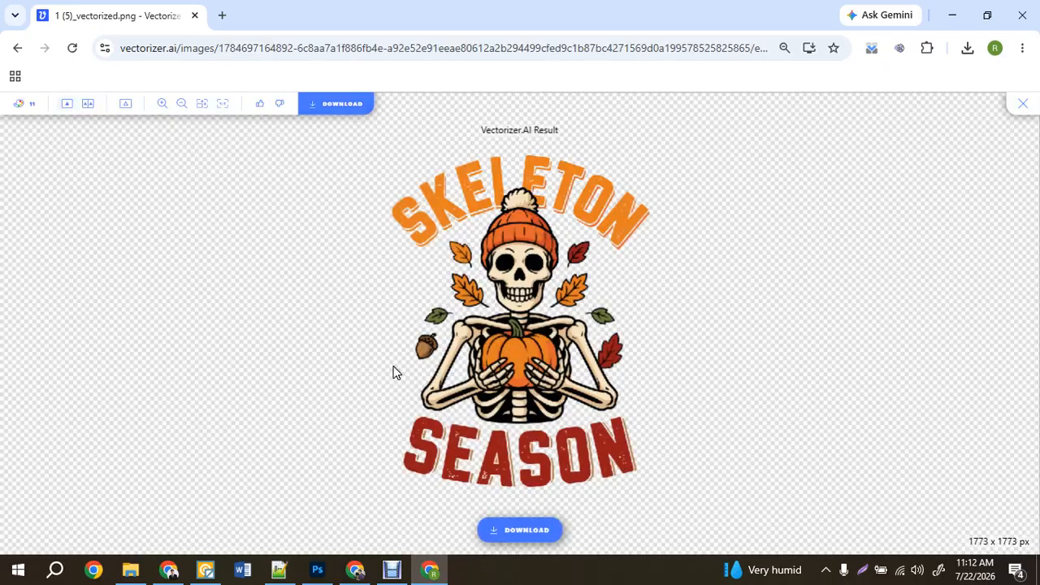
Step: Download the vectorized skeleton design as a 4500 × 5400 px PNG and save it as 2 in the PNG File folder
{"action": "left_click", "coordinate": [323, 99]}
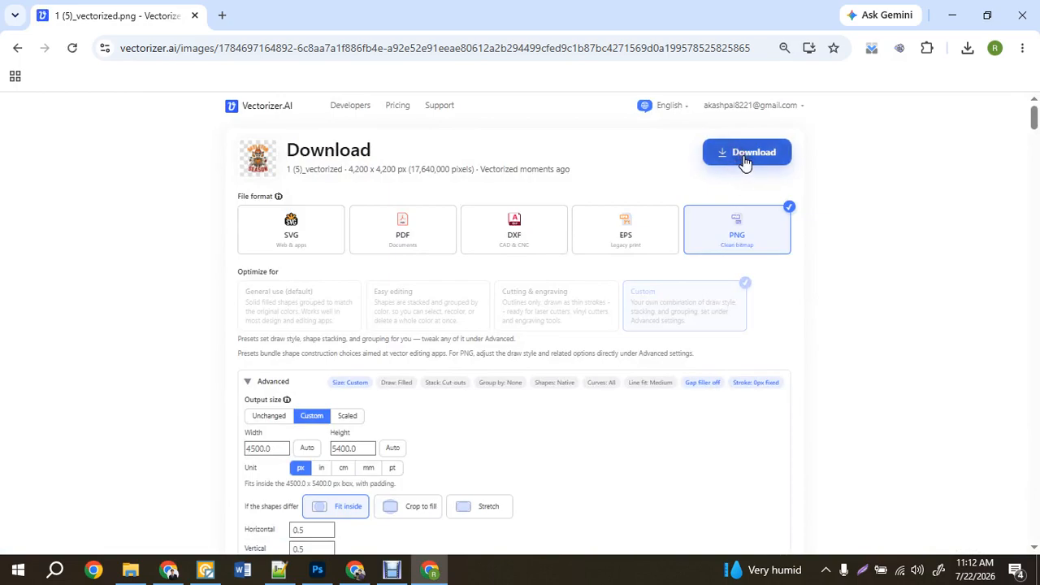
{"action": "left_click", "coordinate": [744, 159]}
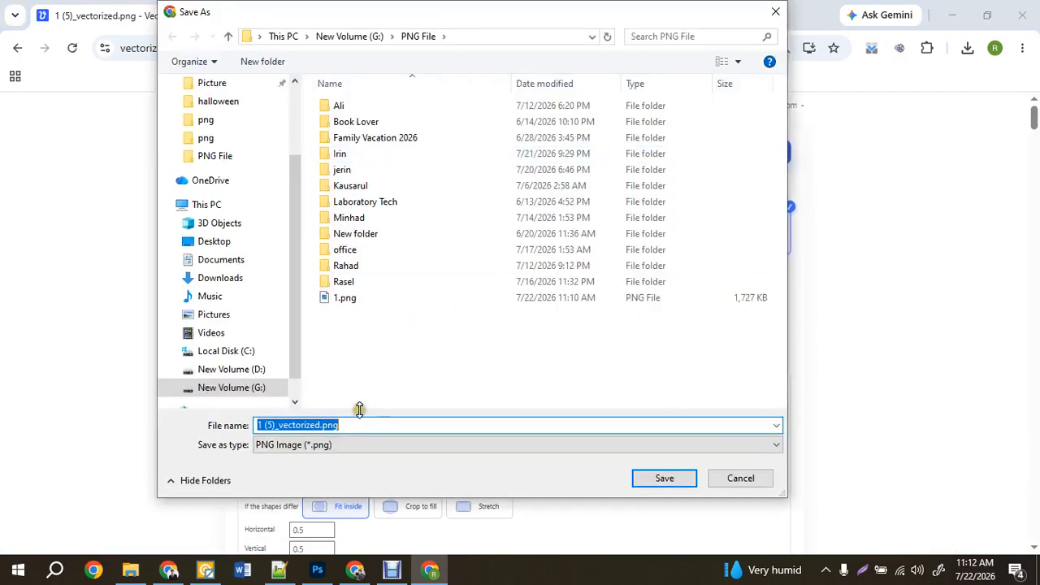
{"action": "type", "text": "2"}
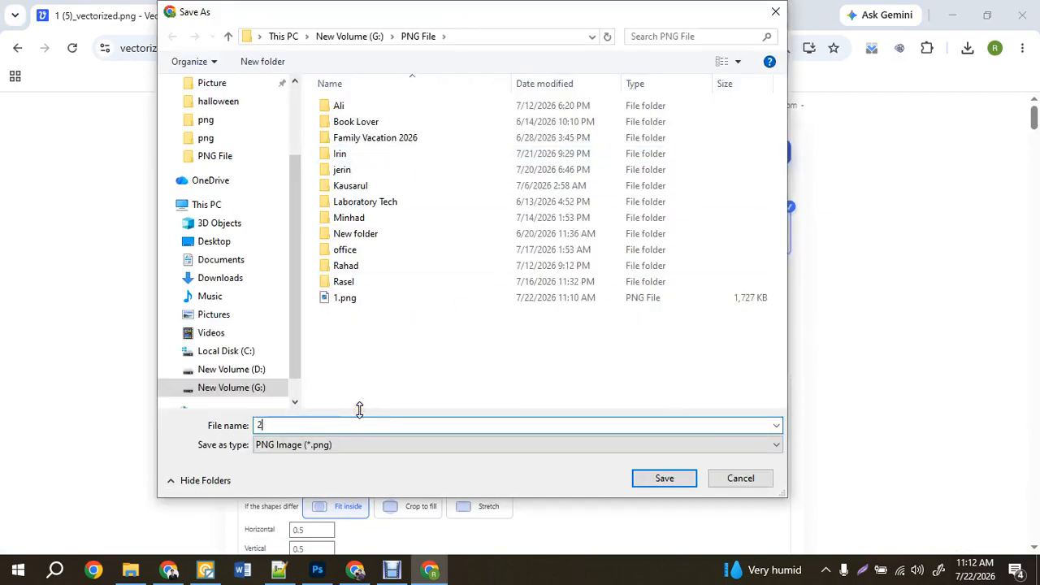
{"action": "left_click", "coordinate": [664, 477]}
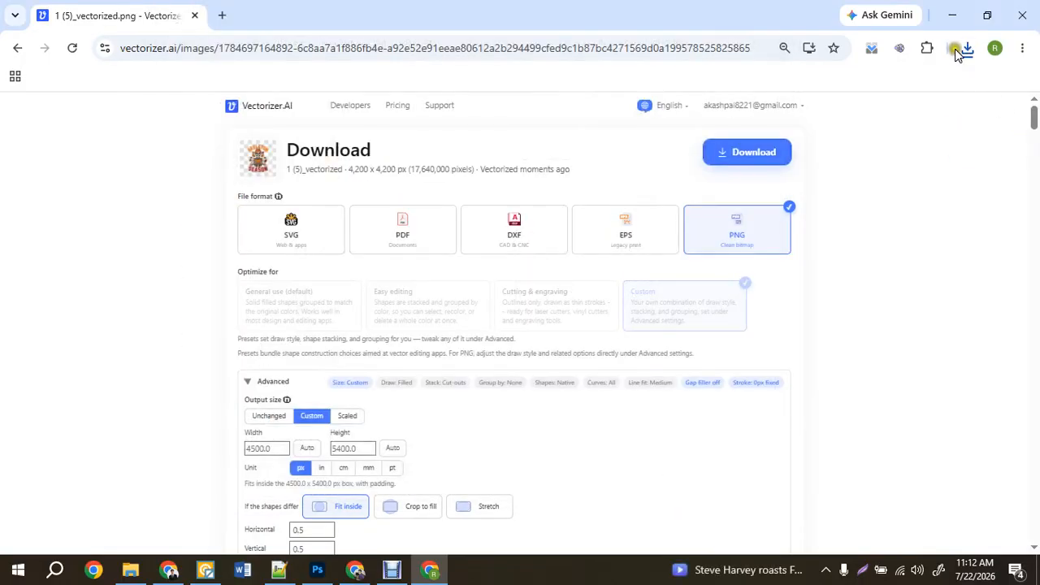
{"action": "left_click", "coordinate": [967, 50]}
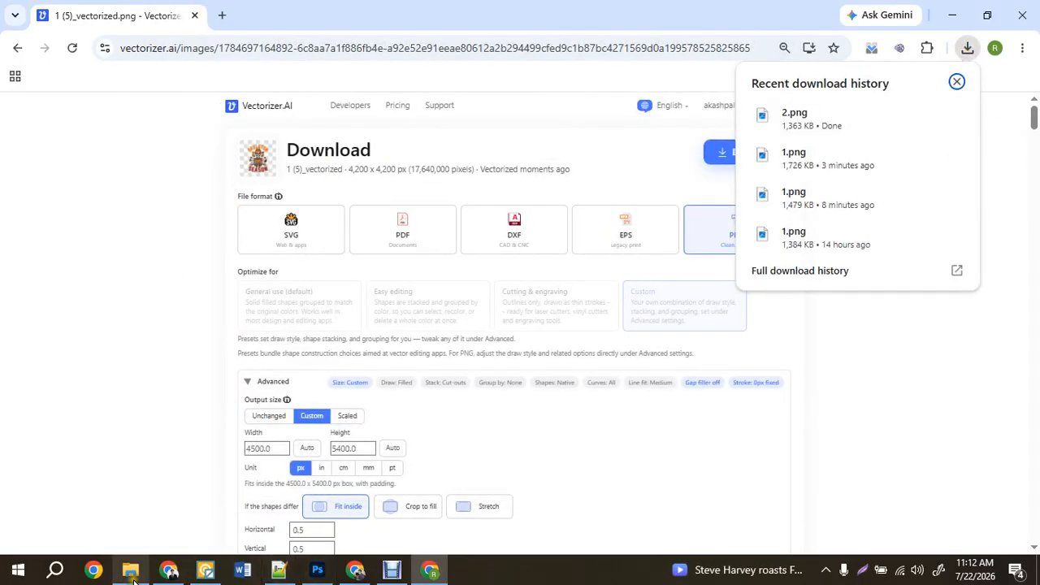
{"action": "left_click", "coordinate": [829, 110]}
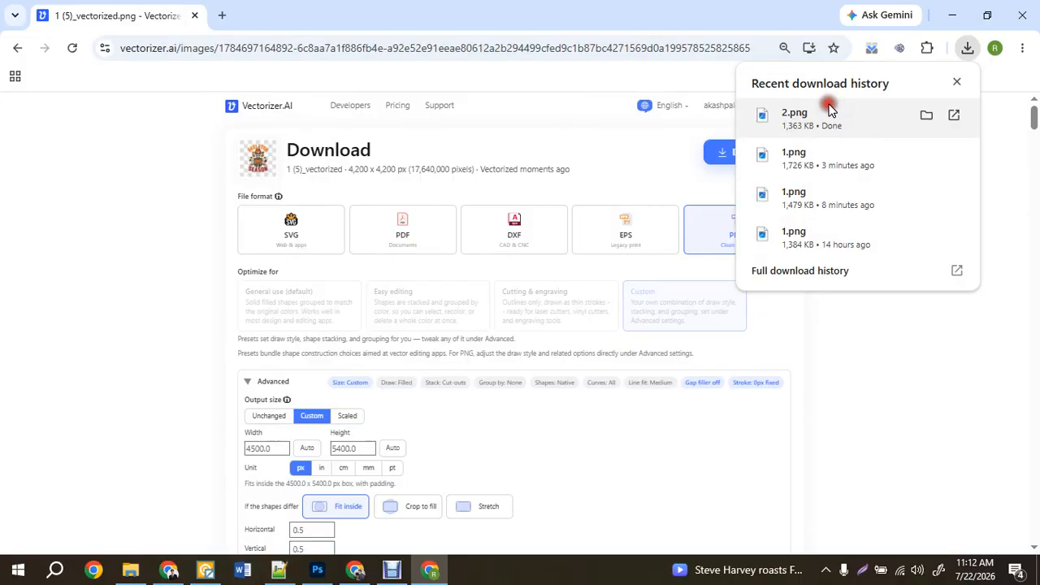
{"action": "left_click", "coordinate": [828, 110]}
{"action": "right_click", "coordinate": [318, 569]}
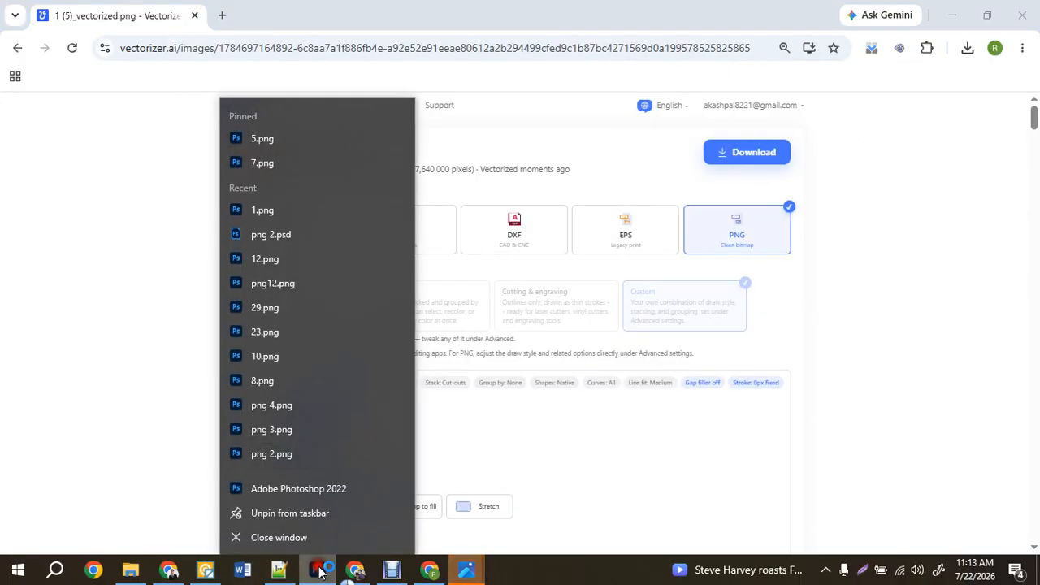
{"action": "left_click", "coordinate": [871, 349]}
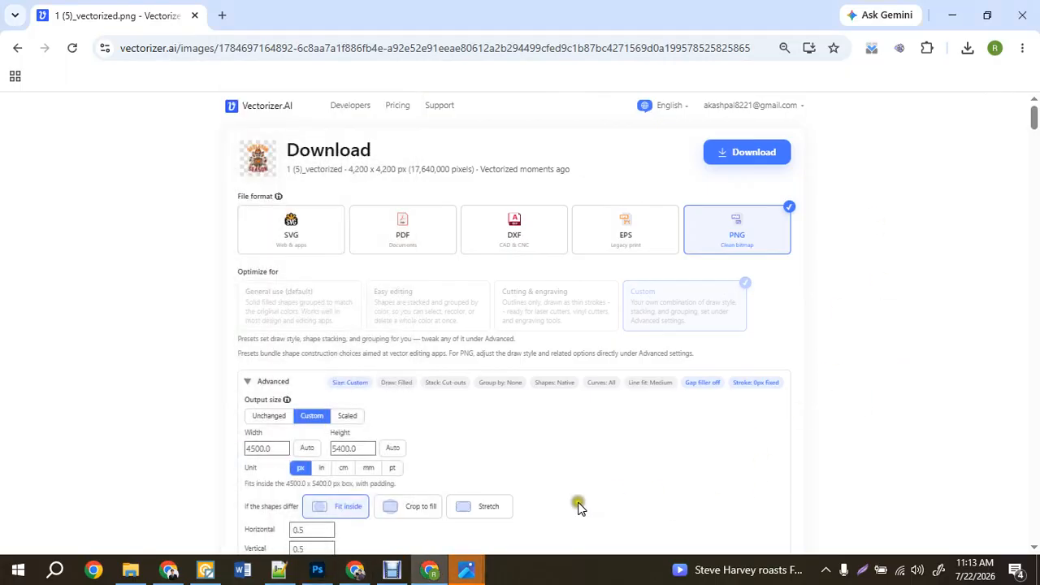
{"action": "mouse_move", "coordinate": [464, 556]}
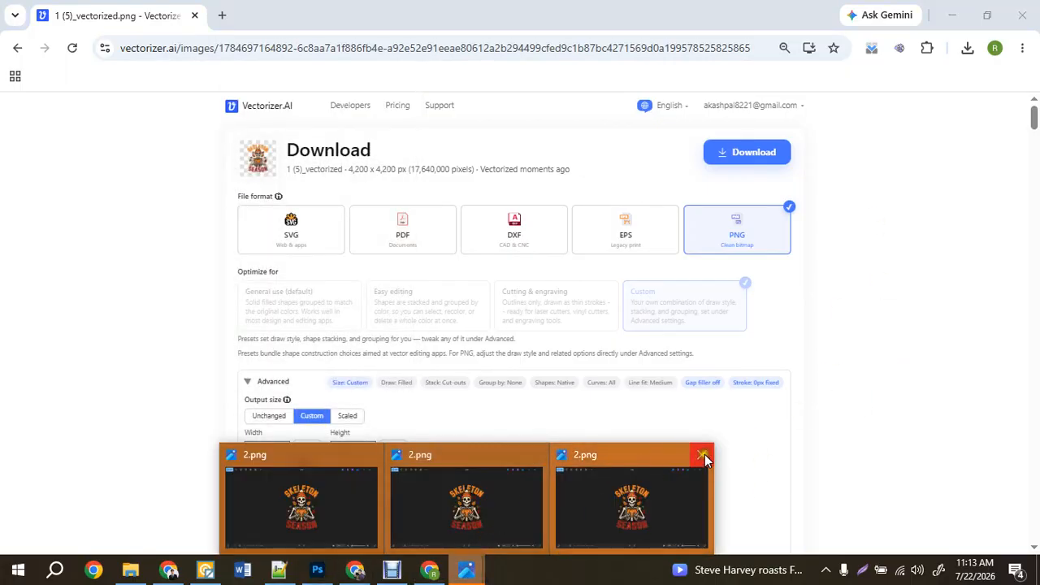
{"action": "left_click", "coordinate": [704, 454]}
{"action": "left_click", "coordinate": [615, 457]}
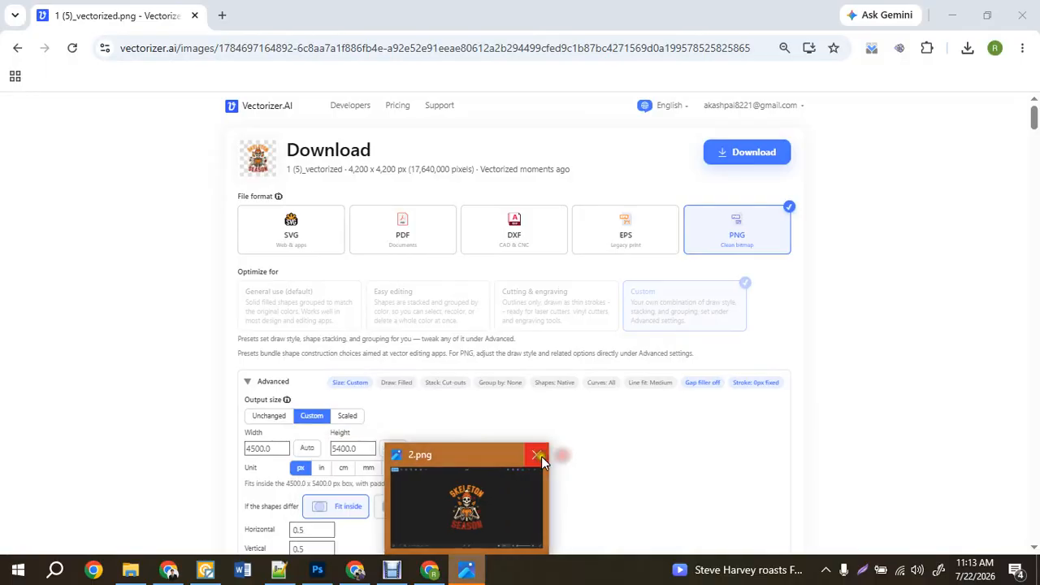
{"action": "left_click", "coordinate": [538, 455]}
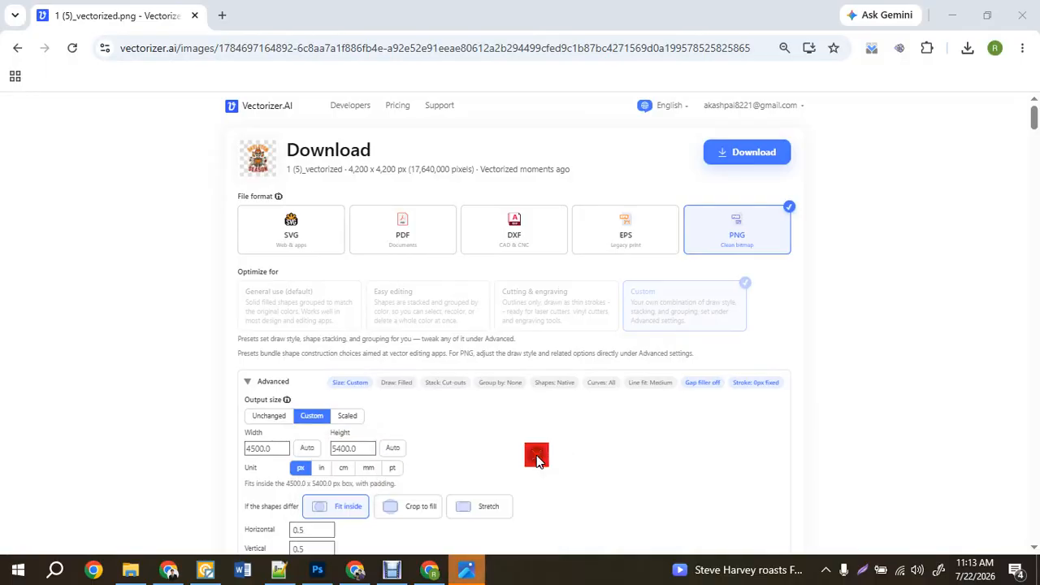
Step: Open the downloaded 2.png in Photoshop, center the artwork on the canvas and scale it to about 152% width and 139% height
{"action": "left_click", "coordinate": [967, 49]}
{"action": "left_click_drag", "start_coordinate": [815, 125], "coordinate": [815, 42]}
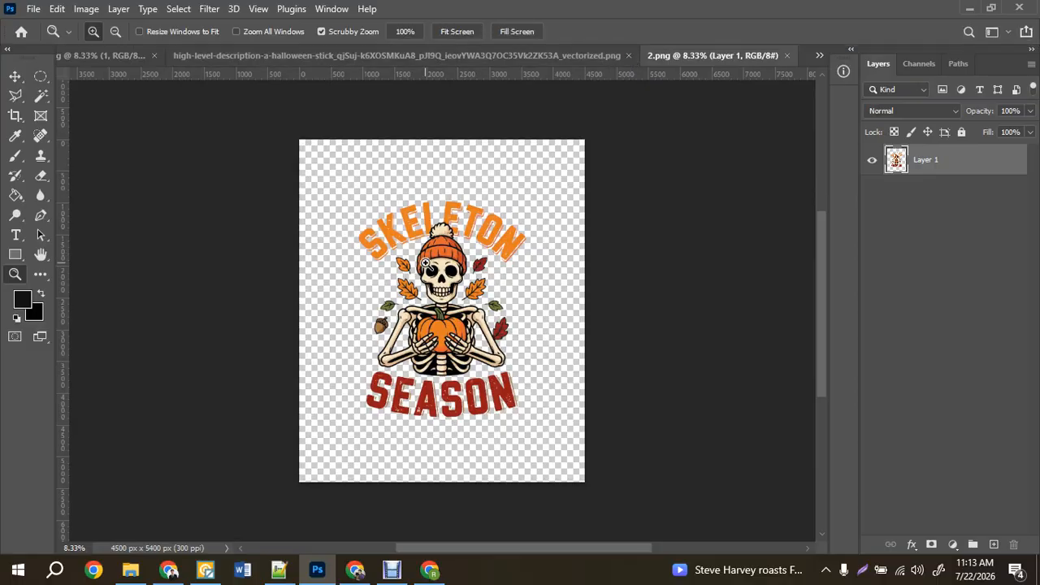
{"action": "key", "text": "ctrl+t"}
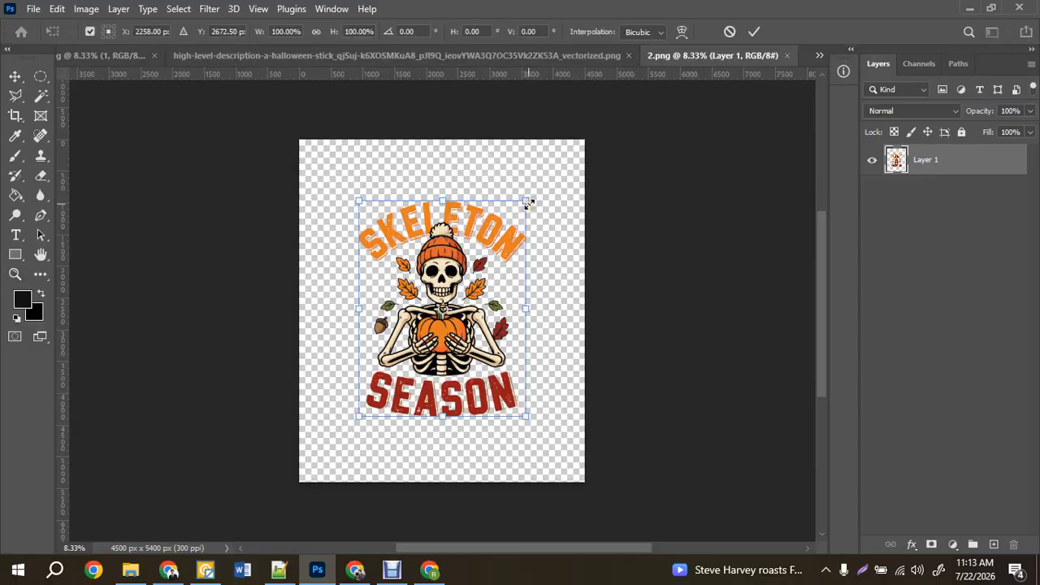
{"action": "left_click_drag", "start_coordinate": [528, 203], "coordinate": [560, 176]}
{"action": "left_click_drag", "start_coordinate": [444, 340], "coordinate": [447, 341]}
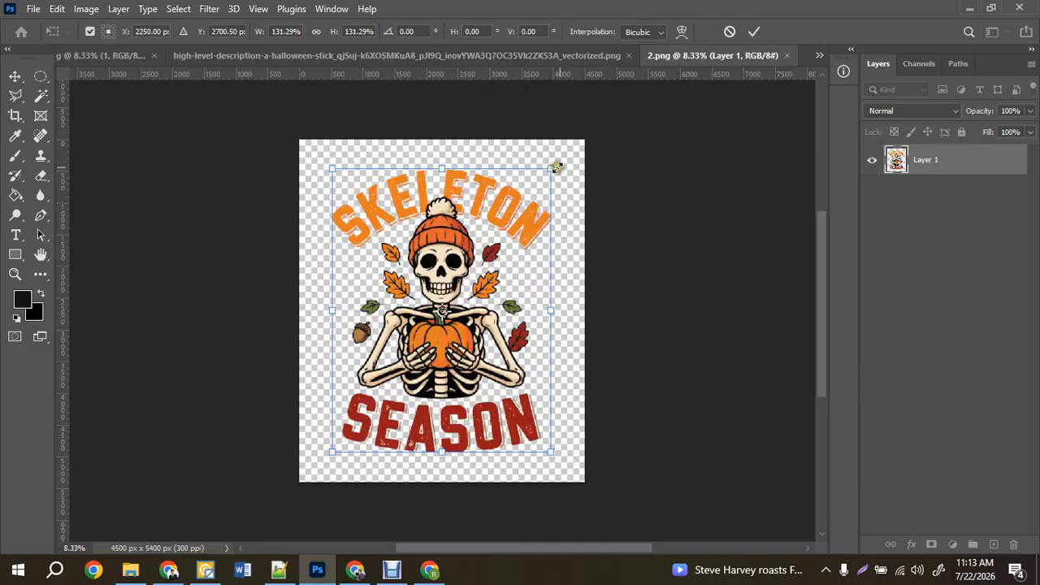
{"action": "left_click_drag", "start_coordinate": [556, 167], "coordinate": [558, 154]}
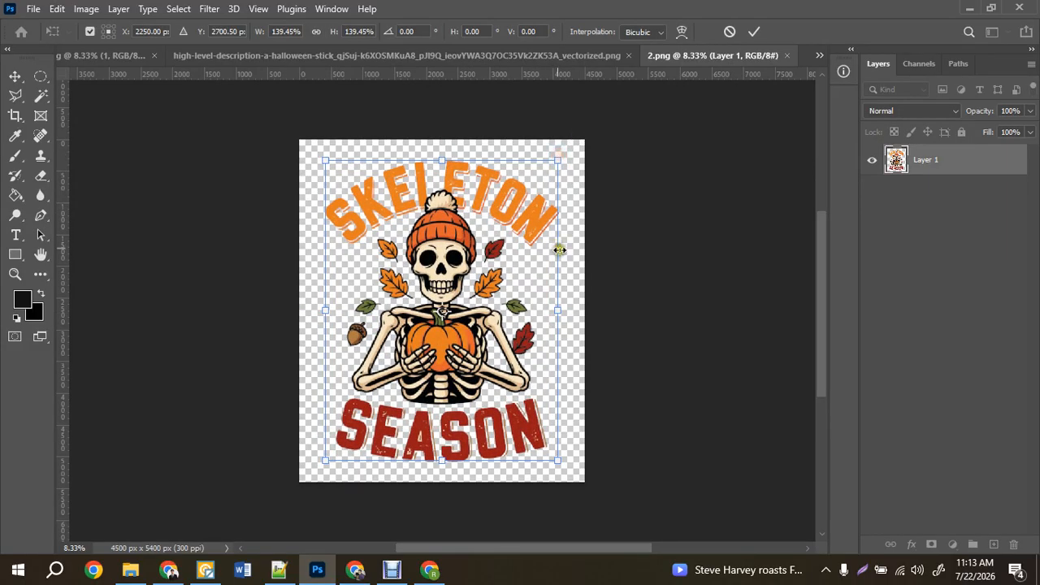
{"action": "left_click_drag", "start_coordinate": [563, 317], "coordinate": [574, 315]}
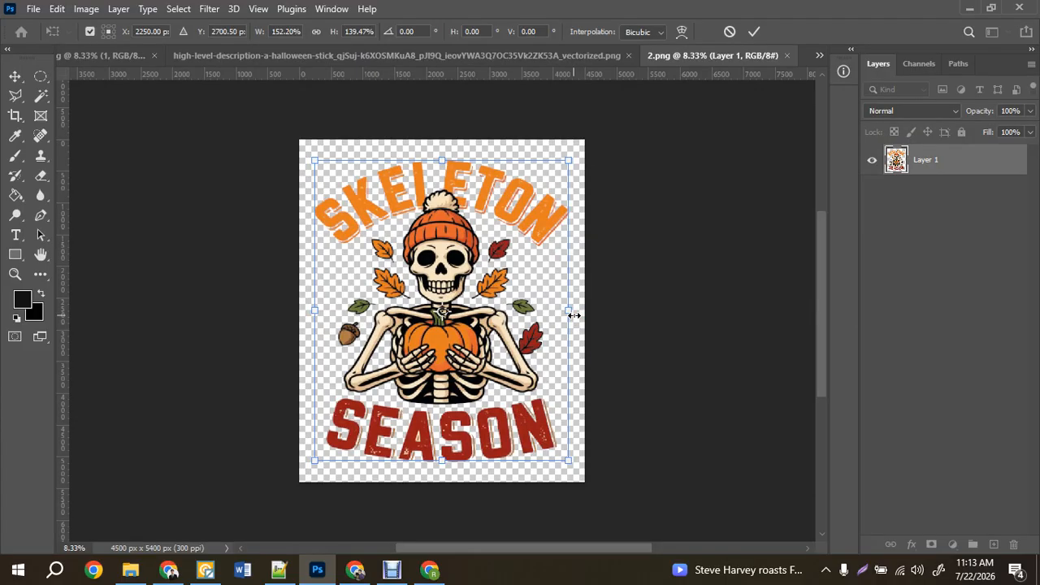
{"action": "key", "text": "Return"}
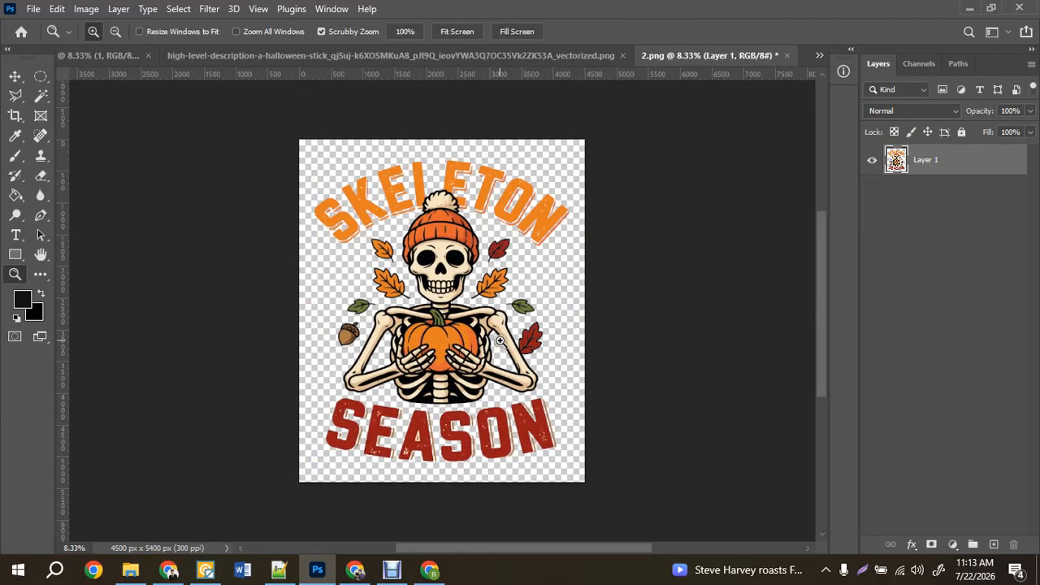
Step: Fill the stray green patch on the skull's cheek above the teeth with the adjacent tan shading color
{"action": "left_click", "coordinate": [446, 338]}
{"action": "left_click", "coordinate": [446, 338]}
{"action": "left_click", "coordinate": [446, 338]}
{"action": "left_click", "coordinate": [446, 338]}
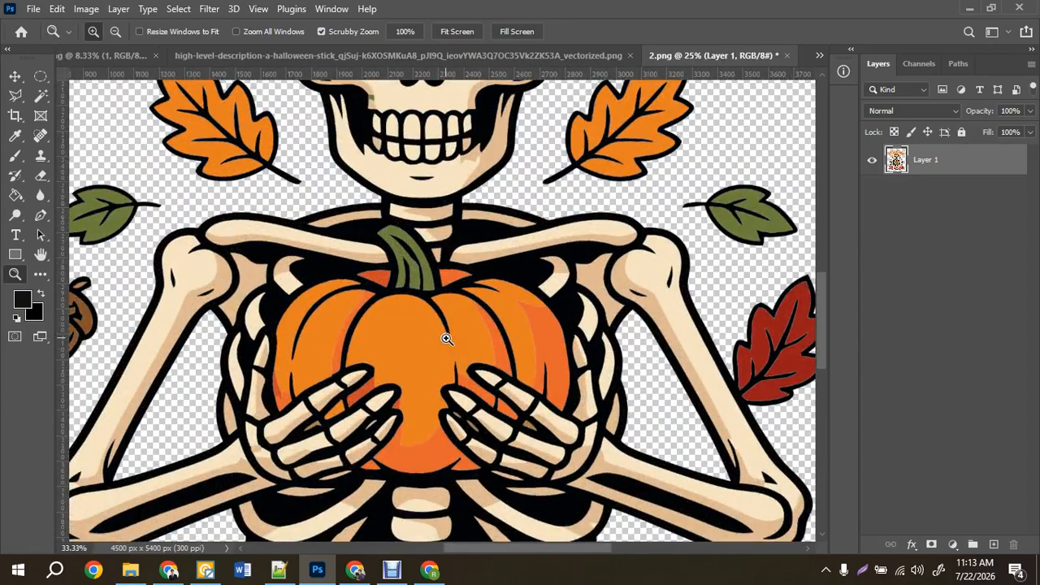
{"action": "left_click", "coordinate": [442, 371]}
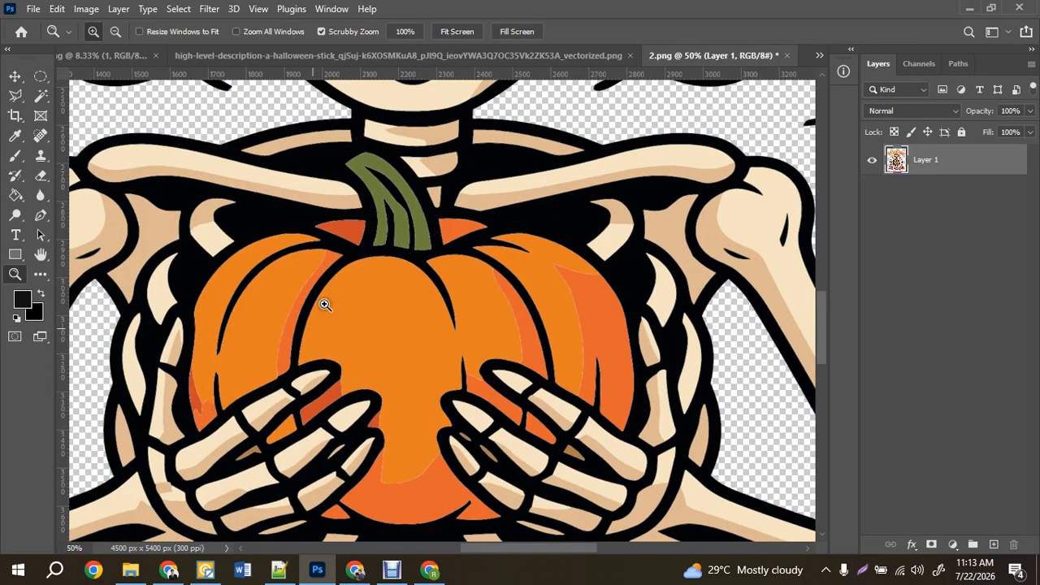
{"action": "left_click_drag", "start_coordinate": [373, 203], "coordinate": [425, 429]}
{"action": "left_click_drag", "start_coordinate": [421, 247], "coordinate": [435, 369]}
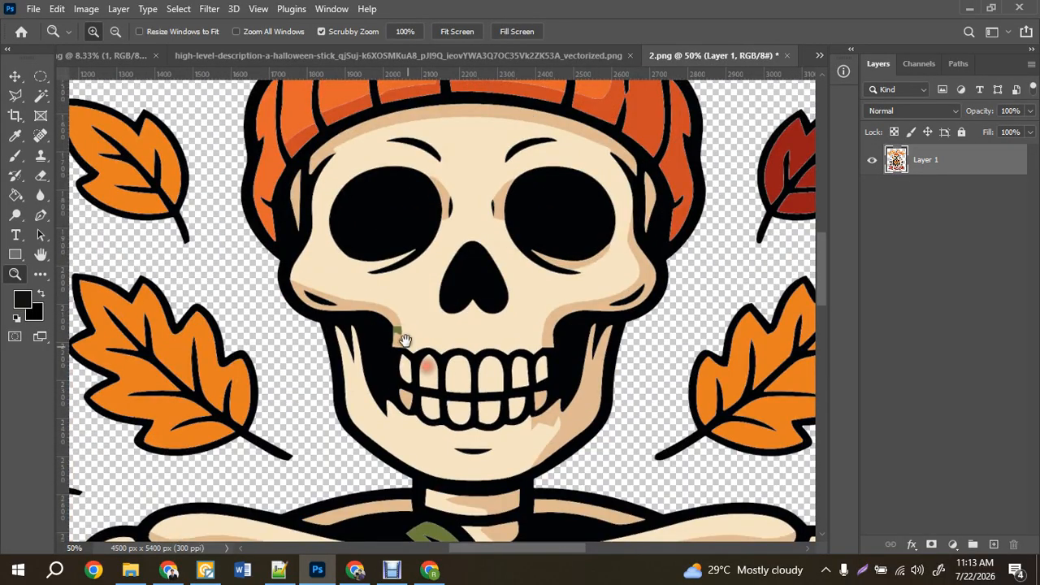
{"action": "left_click", "coordinate": [398, 331]}
{"action": "left_click", "coordinate": [395, 328]}
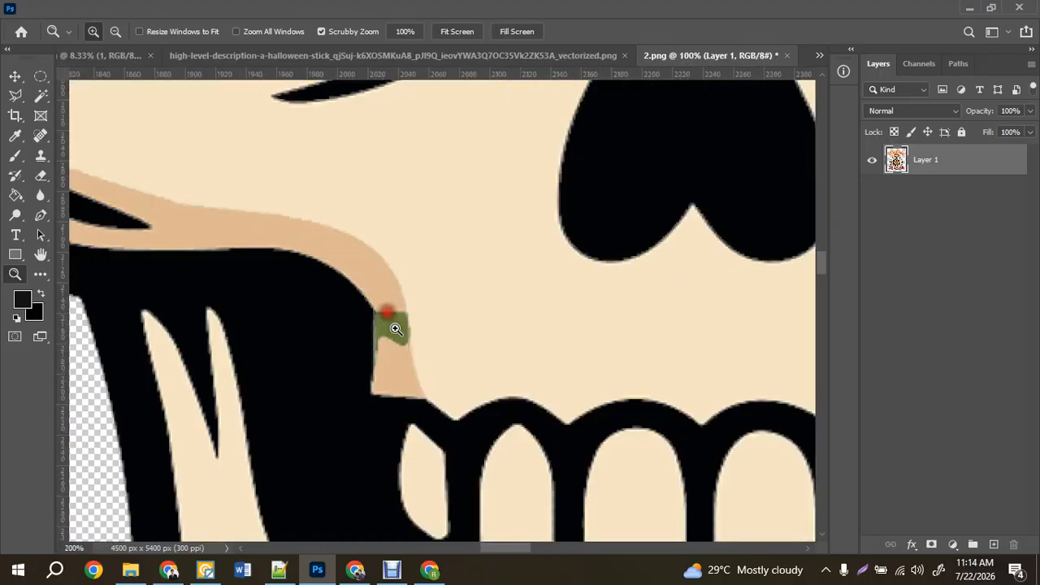
{"action": "key", "text": "i"}
{"action": "left_click", "coordinate": [388, 281]}
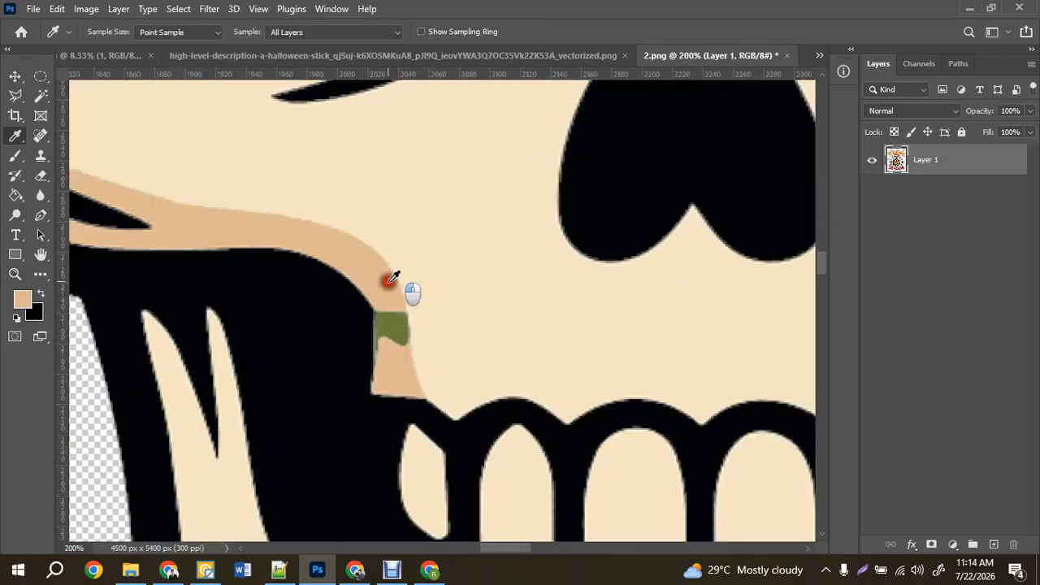
{"action": "key", "text": "g"}
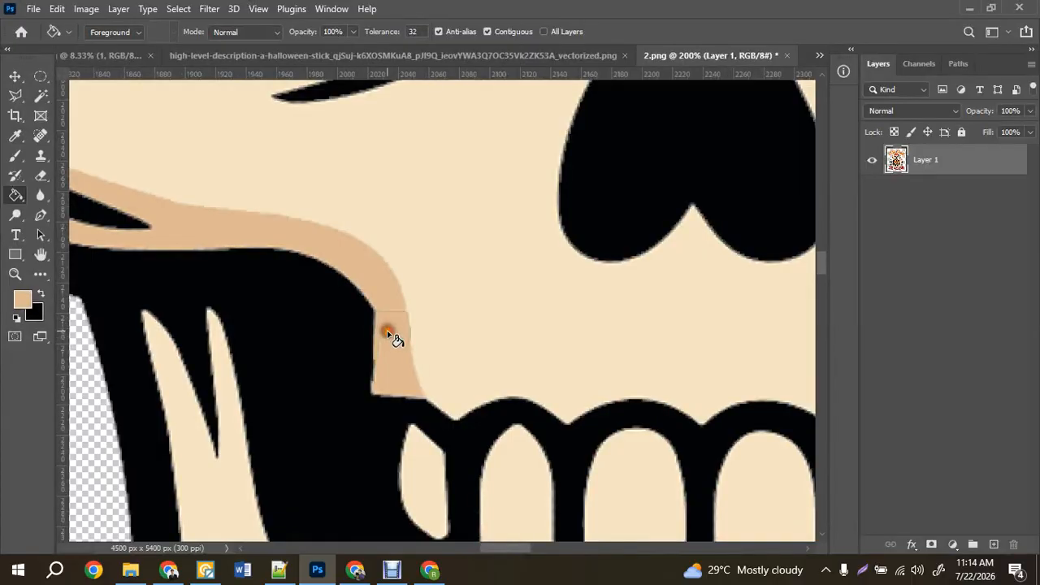
{"action": "left_click", "coordinate": [387, 332]}
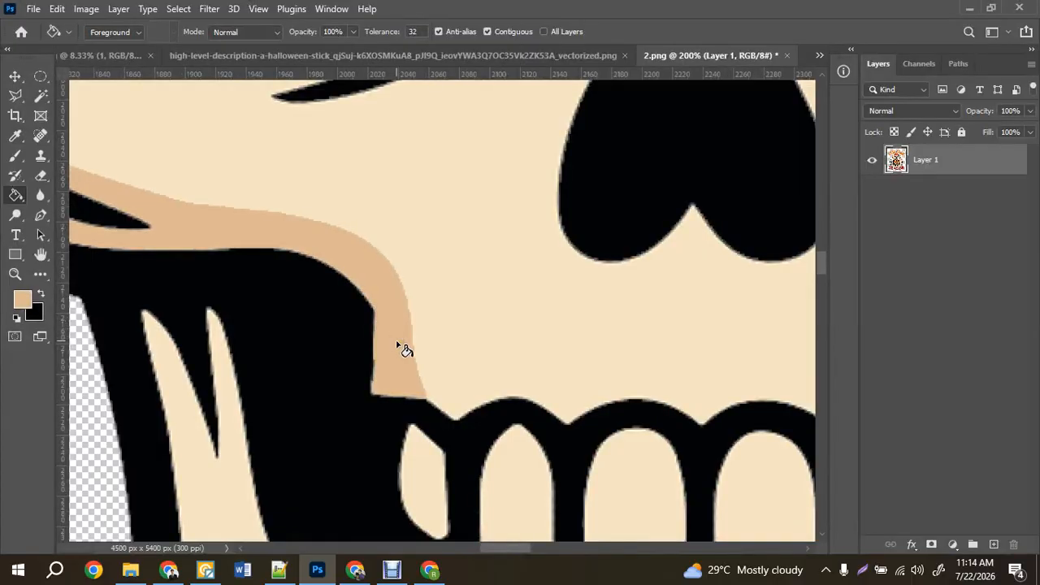
{"action": "left_click", "coordinate": [388, 342]}
Step: Sample the lettering's orange and paint over the light specks in the letter S with a 45 px brush
{"action": "scroll", "coordinate": [392, 348], "scroll_direction": "down", "scroll_amount": 3}
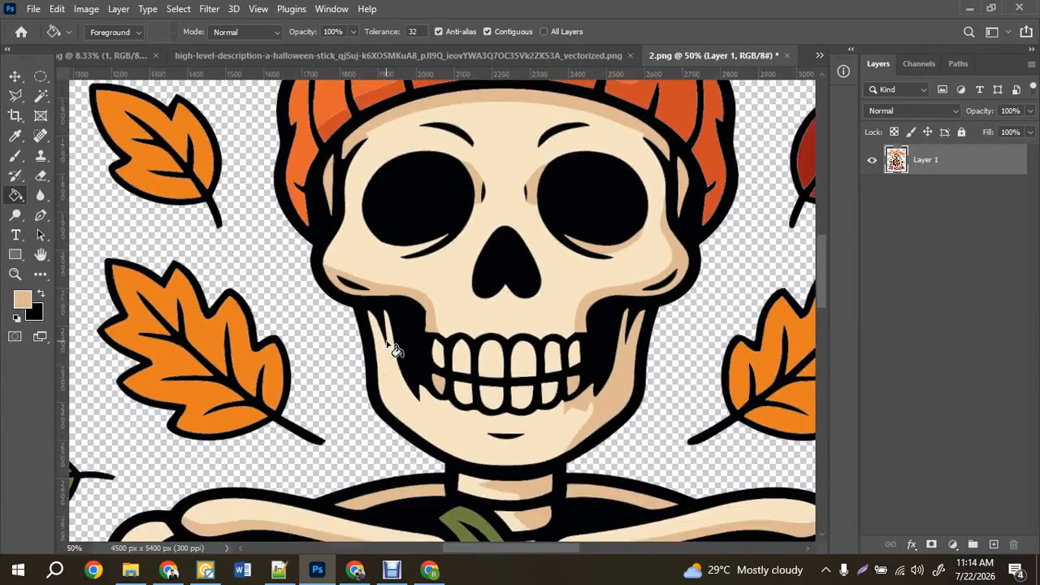
{"action": "left_click_drag", "start_coordinate": [476, 214], "coordinate": [478, 398]}
{"action": "left_click_drag", "start_coordinate": [504, 303], "coordinate": [476, 371]}
{"action": "mouse_move", "coordinate": [441, 320]}
{"action": "left_mouse_down"}
{"action": "mouse_move", "coordinate": [559, 401]}
{"action": "mouse_move", "coordinate": [689, 395]}
{"action": "mouse_move", "coordinate": [718, 404]}
{"action": "left_mouse_up"}
{"action": "left_click_drag", "start_coordinate": [472, 366], "coordinate": [581, 305]}
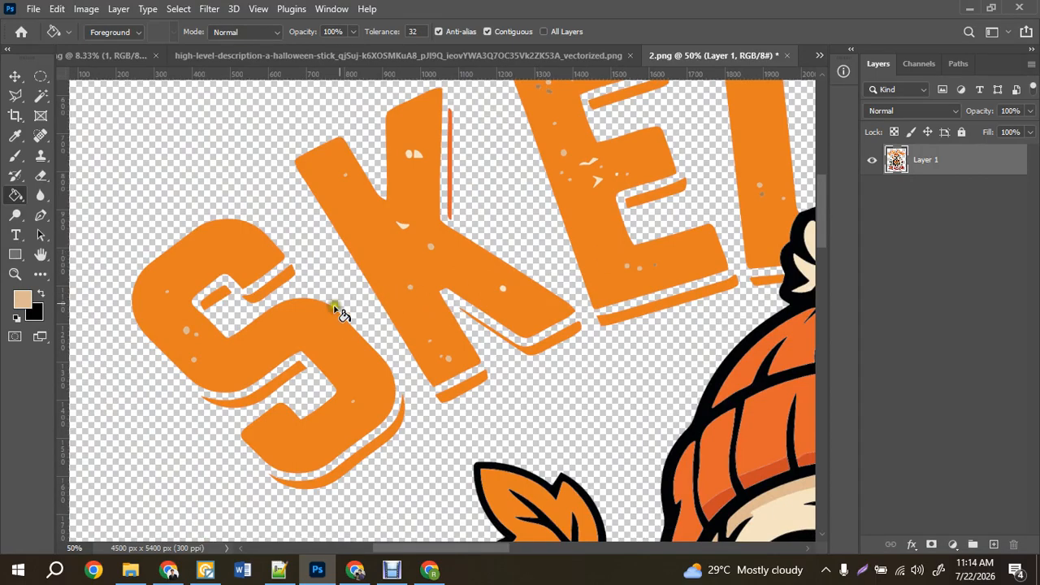
{"action": "key", "text": "i"}
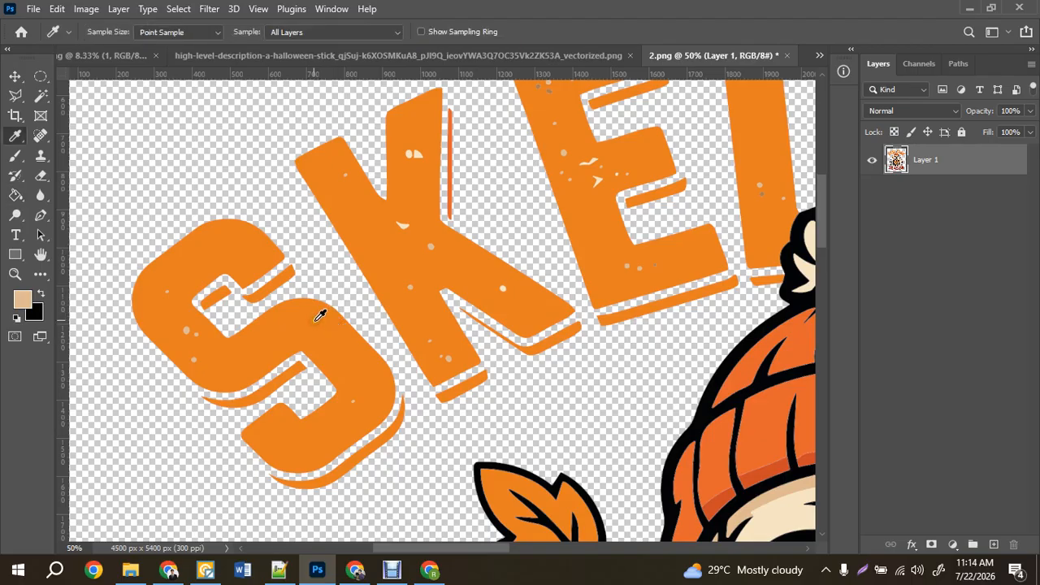
{"action": "left_click", "coordinate": [320, 315]}
{"action": "key", "text": "b"}
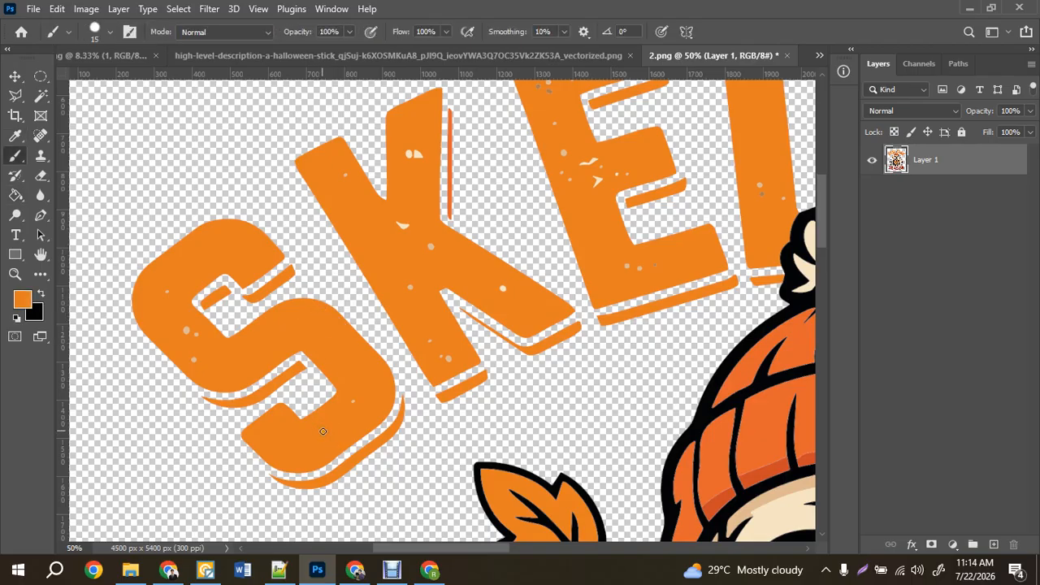
{"action": "left_click", "coordinate": [325, 428]}
{"action": "key", "text": "bracketright"}
{"action": "left_click_drag", "start_coordinate": [205, 362], "coordinate": [166, 289]}
{"action": "left_click", "coordinate": [166, 289]}
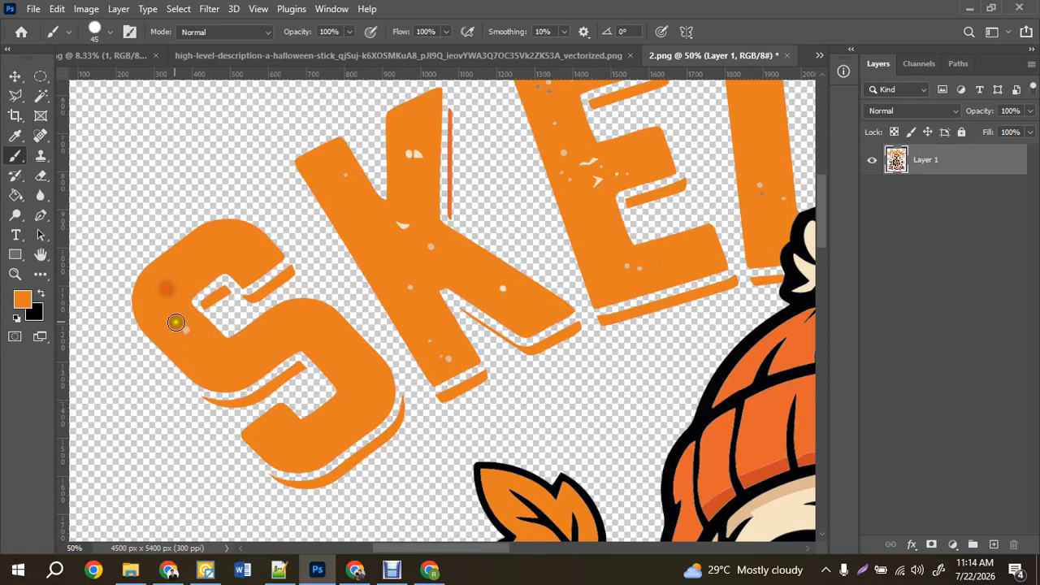
{"action": "left_click", "coordinate": [190, 335]}
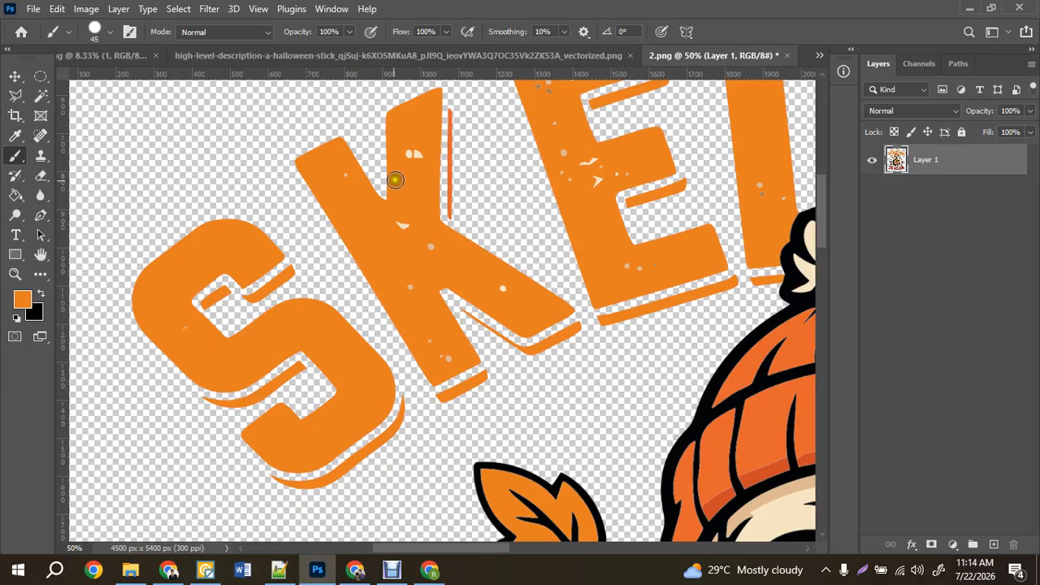
Step: Paint over the light specks in the letter K and the remnant speck in the S with the same orange
{"action": "mouse_move", "coordinate": [416, 148]}
{"action": "left_mouse_down"}
{"action": "mouse_move", "coordinate": [406, 296]}
{"action": "mouse_move", "coordinate": [435, 252]}
{"action": "left_mouse_up"}
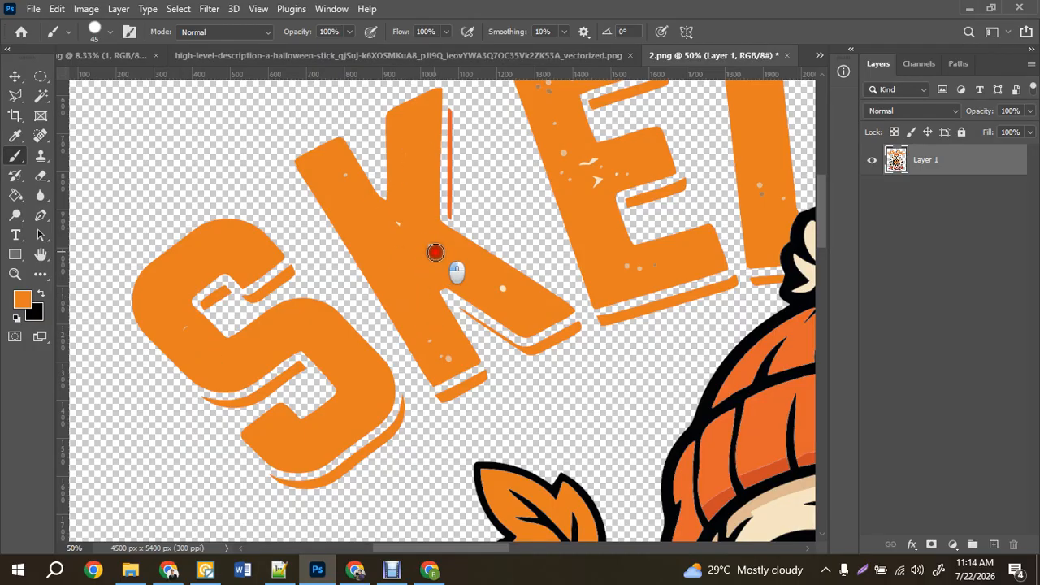
{"action": "left_click", "coordinate": [429, 245]}
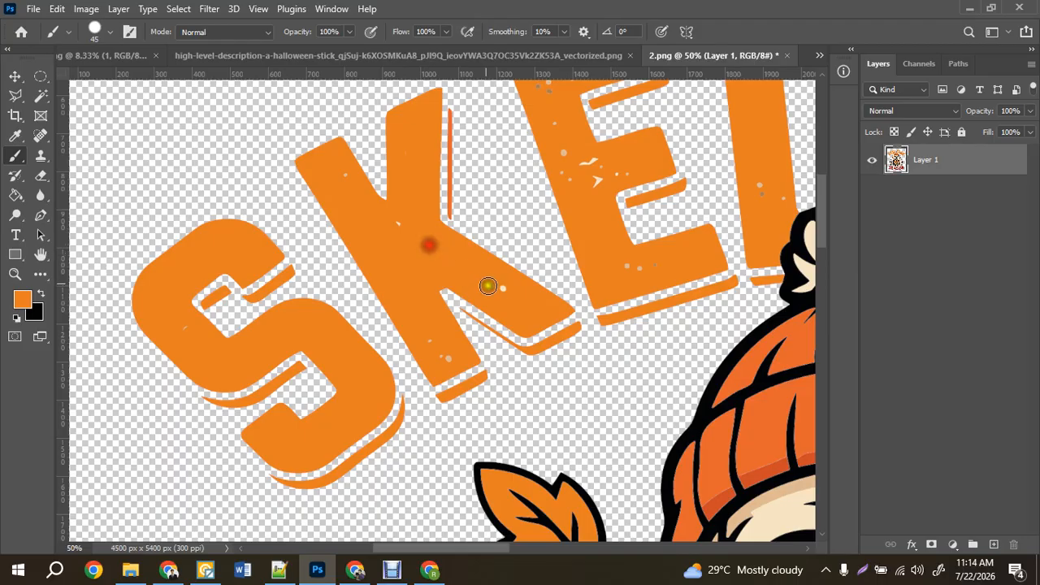
{"action": "left_click", "coordinate": [501, 289]}
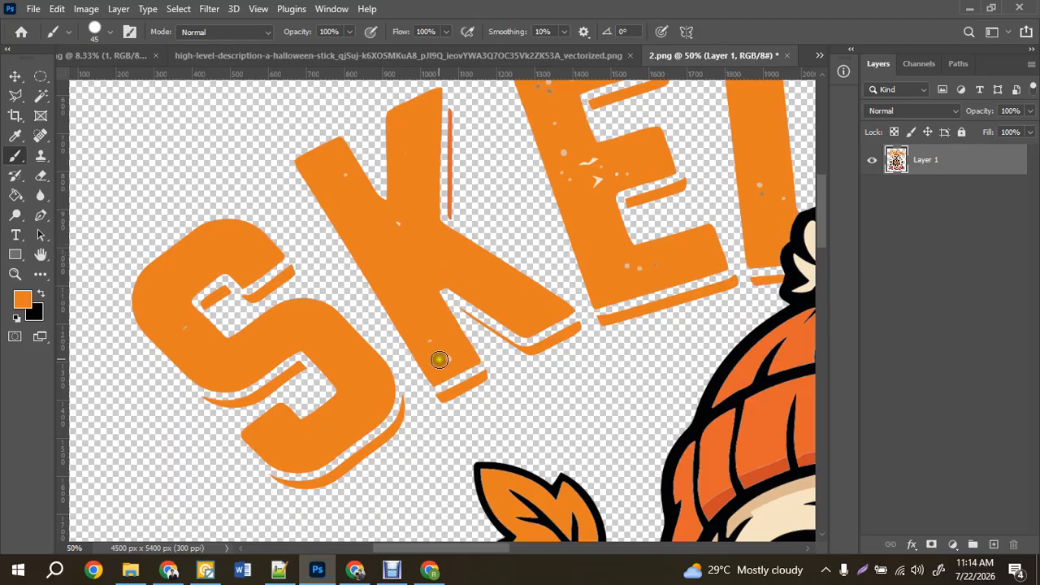
{"action": "left_click", "coordinate": [442, 357]}
{"action": "left_click", "coordinate": [433, 339]}
{"action": "left_click_drag", "start_coordinate": [401, 219], "coordinate": [379, 222]}
{"action": "left_click_drag", "start_coordinate": [342, 170], "coordinate": [348, 182]}
{"action": "left_click_drag", "start_coordinate": [174, 332], "coordinate": [198, 333]}
{"action": "scroll", "coordinate": [710, 329], "scroll_direction": "down", "scroll_amount": 2}
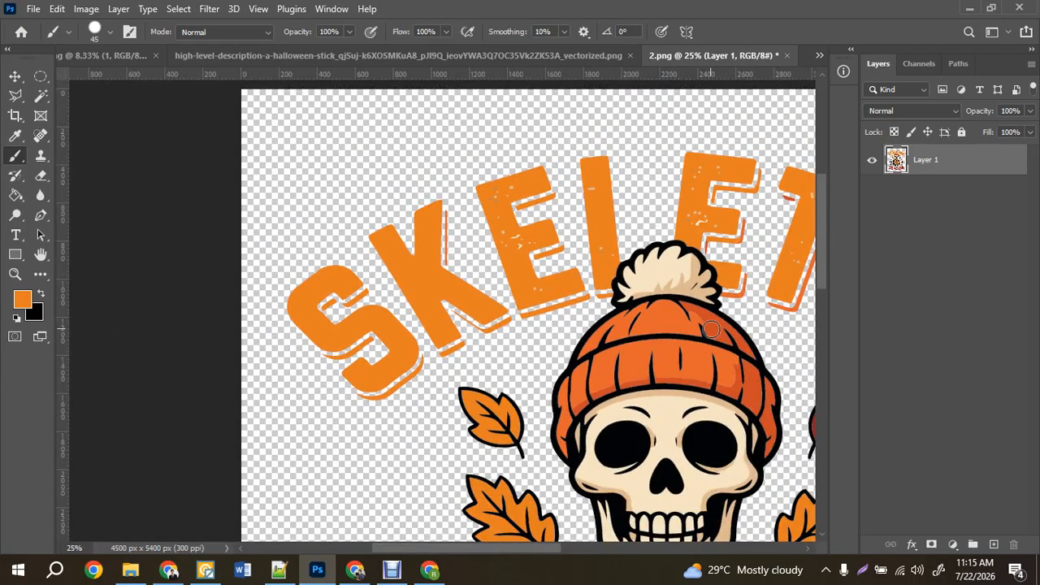
{"action": "left_click_drag", "start_coordinate": [684, 363], "coordinate": [609, 336]}
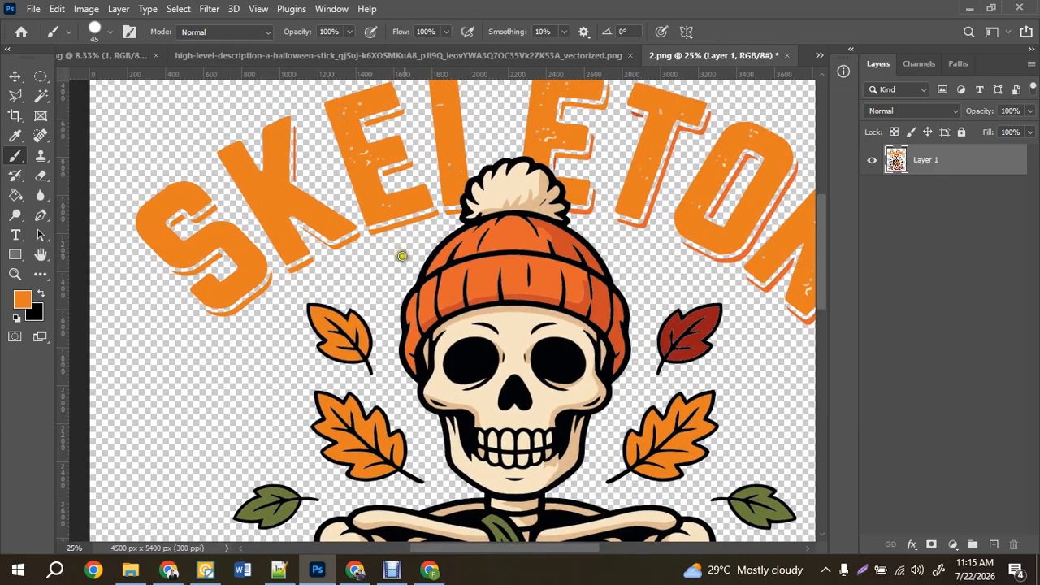
{"action": "key", "text": "w"}
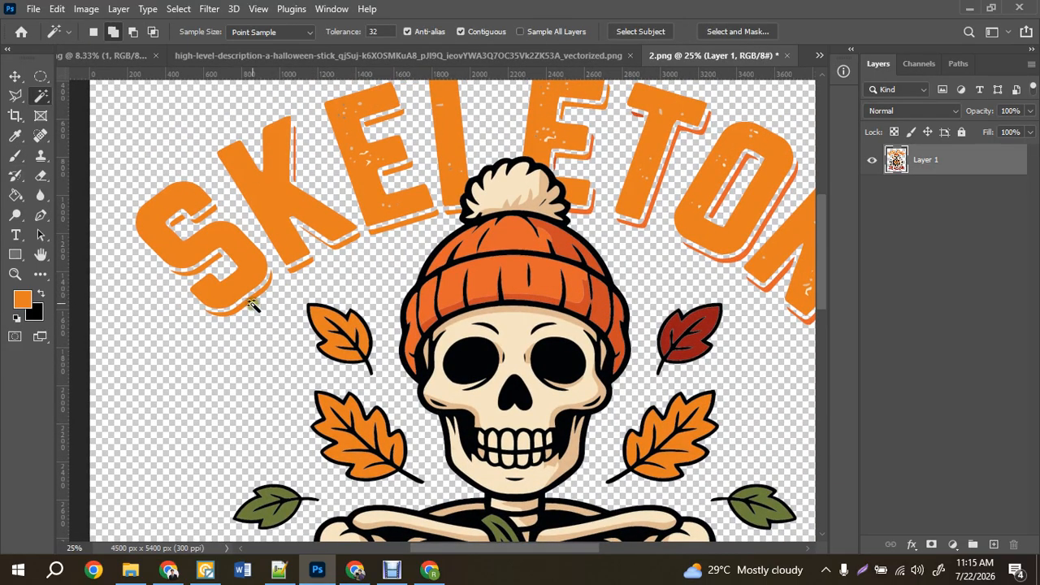
{"action": "left_click", "coordinate": [261, 304]}
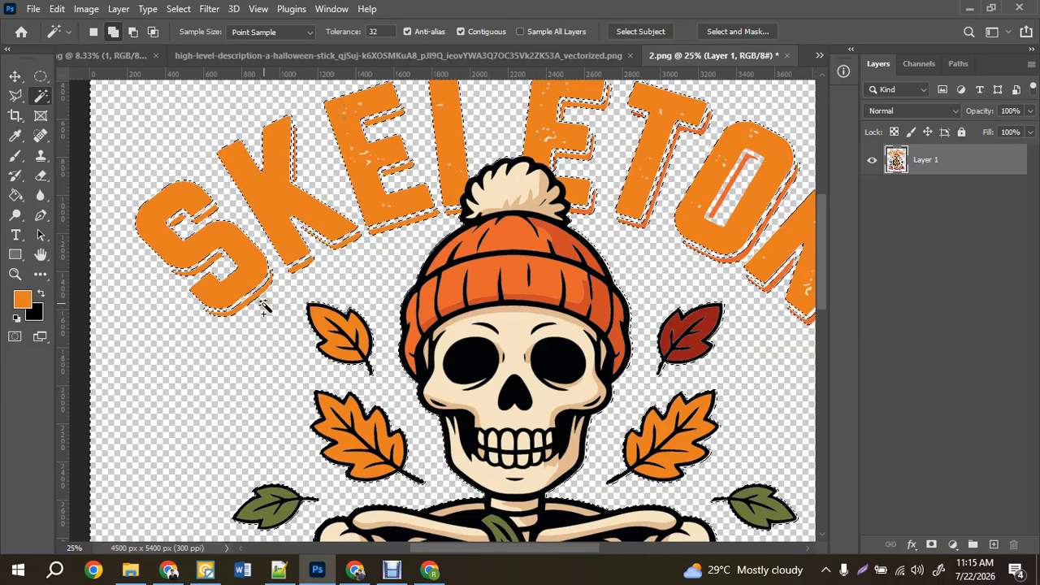
{"action": "key", "text": "ctrl+d"}
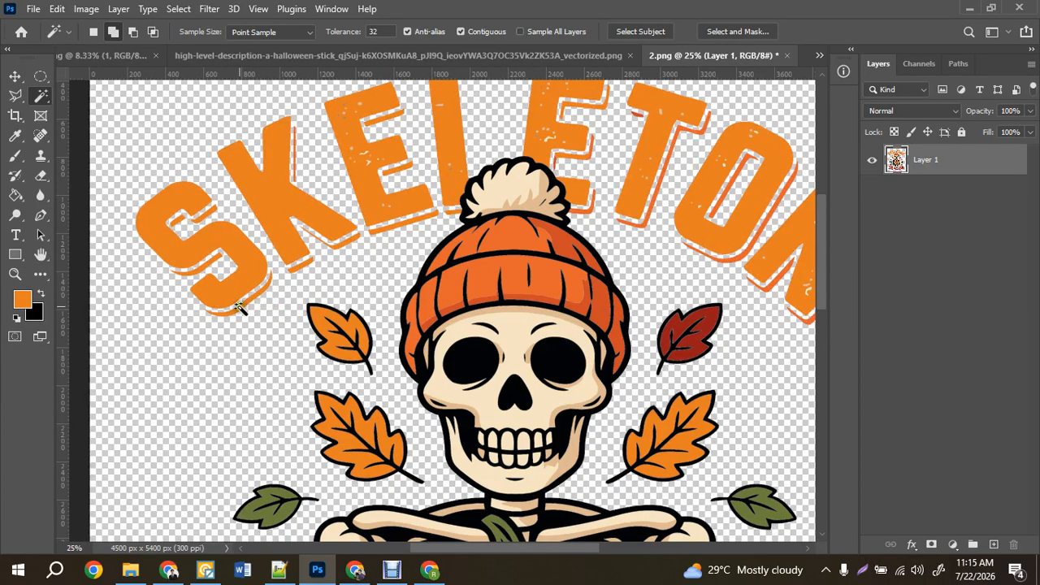
Step: Try deleting the thin orange shadow stroke beneath the letter S using a Magic Wand selection, and undo the deletion
{"action": "key", "text": "z"}
{"action": "left_click", "coordinate": [235, 305]}
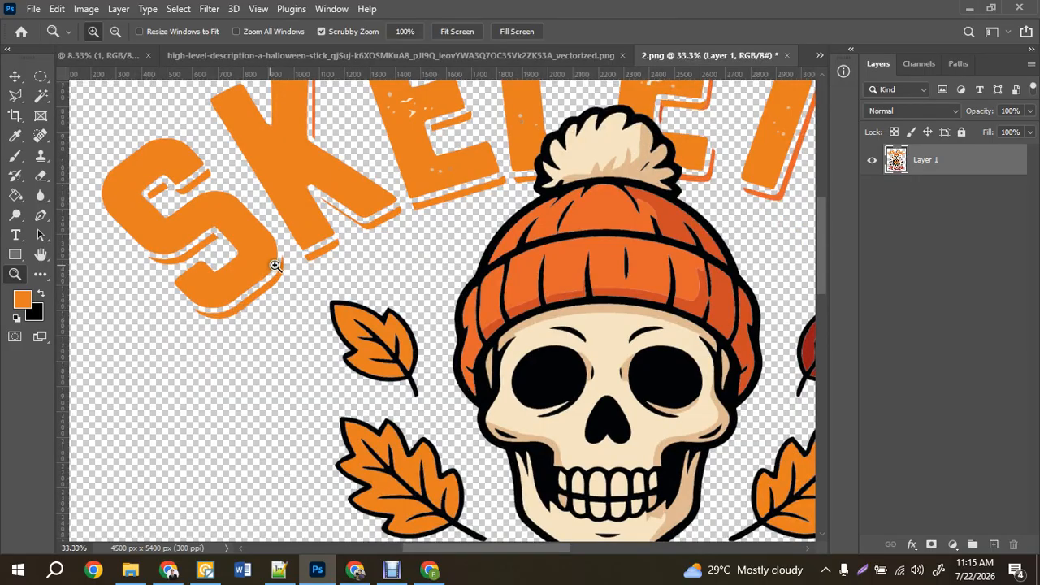
{"action": "key", "text": "b"}
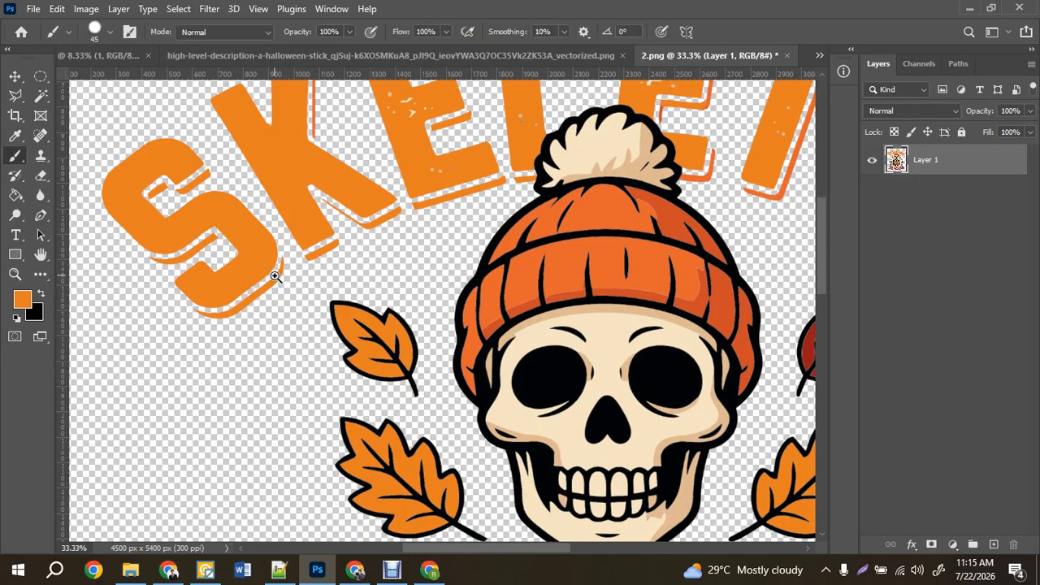
{"action": "key", "text": "w"}
{"action": "left_click", "coordinate": [276, 280]}
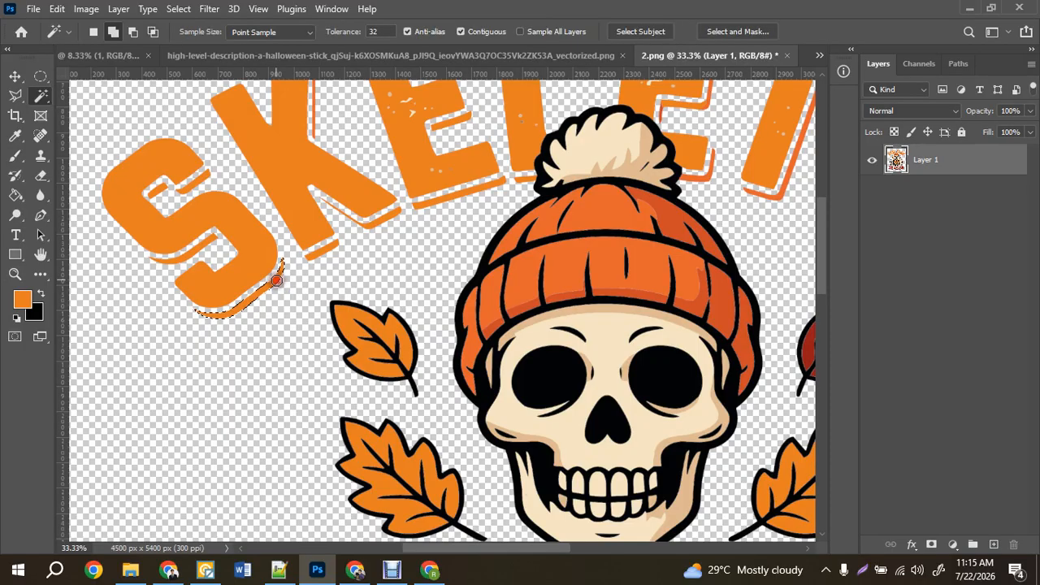
{"action": "key", "text": "Delete"}
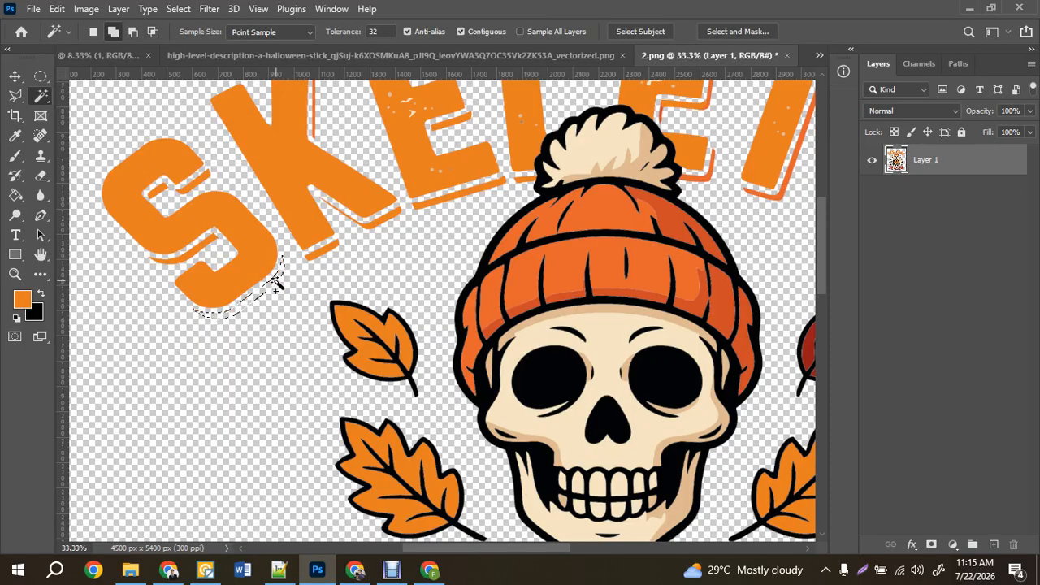
{"action": "key", "text": "ctrl+d"}
{"action": "key", "text": "ctrl+z"}
{"action": "key", "text": "ctrl+z"}
{"action": "key", "text": "ctrl+d"}
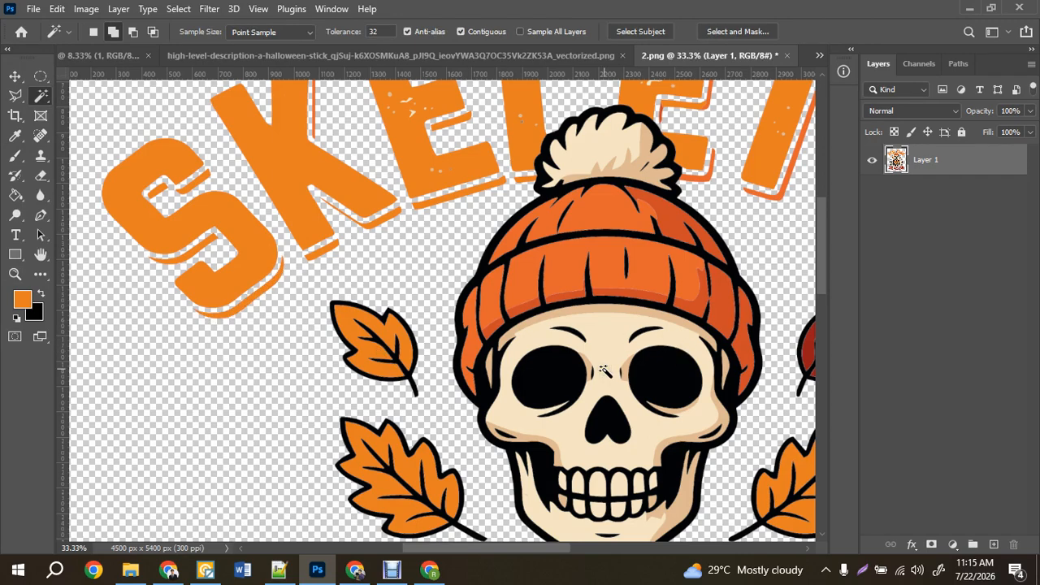
Step: Paint over the stray black line in the pom-pom's shaded area with the sampled tan shading color
{"action": "left_click", "coordinate": [643, 154], "text": "ctrl"}
{"action": "left_click", "coordinate": [648, 177], "text": "ctrl"}
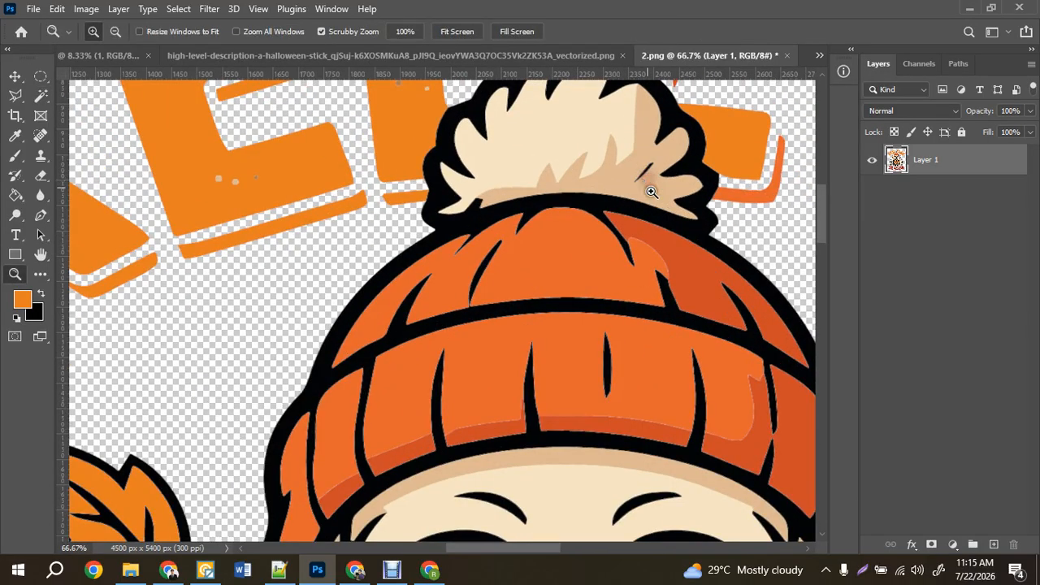
{"action": "left_click", "coordinate": [647, 187], "text": "ctrl"}
{"action": "left_click", "coordinate": [647, 188], "text": "ctrl"}
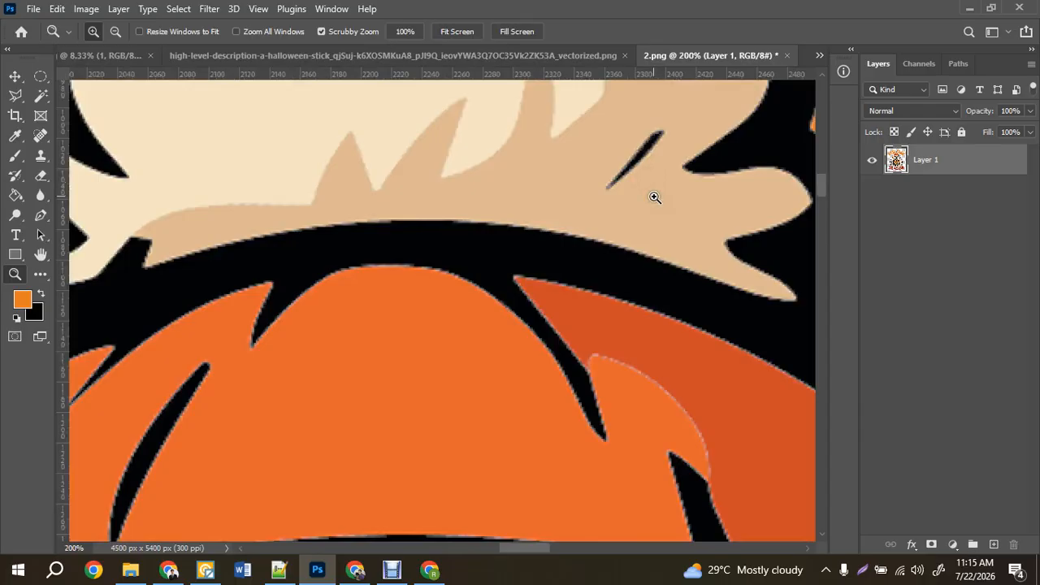
{"action": "key", "text": "i"}
{"action": "left_click", "coordinate": [633, 199]}
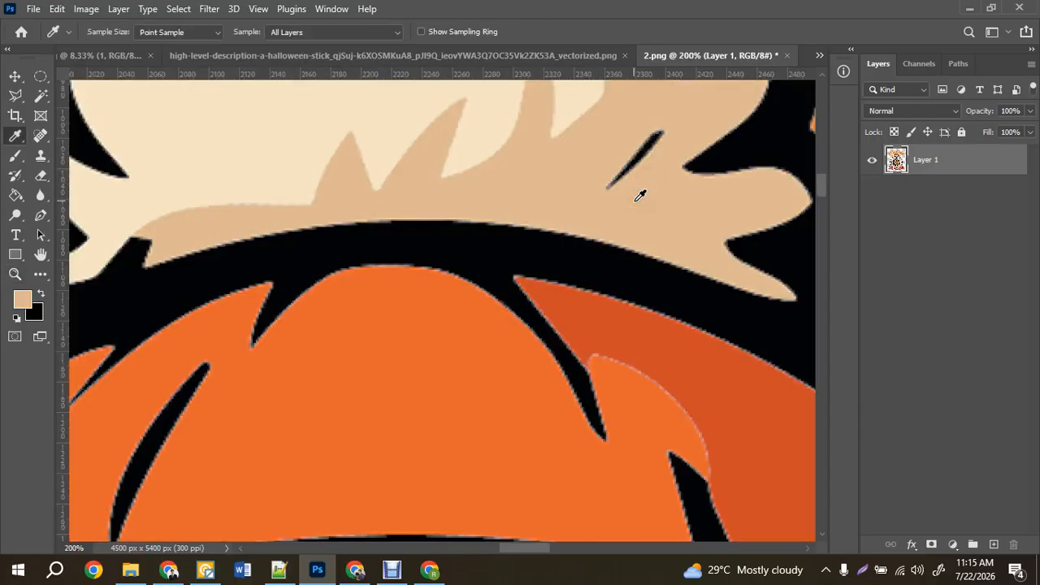
{"action": "key", "text": "b"}
{"action": "mouse_move", "coordinate": [637, 159]}
{"action": "left_mouse_down"}
{"action": "mouse_move", "coordinate": [622, 169]}
{"action": "mouse_move", "coordinate": [636, 155]}
{"action": "left_mouse_up"}
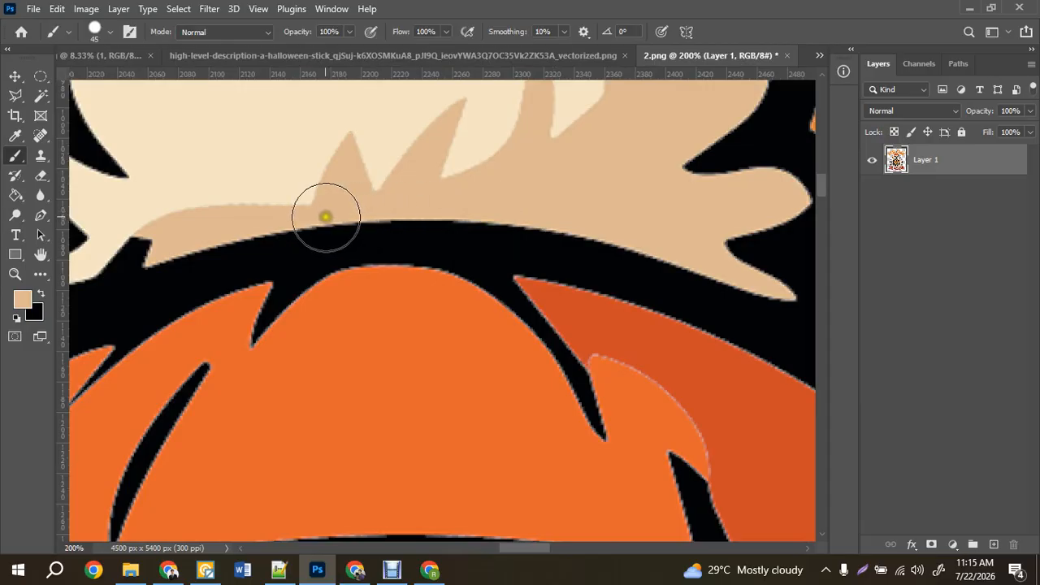
Step: Outline the black notch at the pom-pom's lower-left edge with the Polygonal Lasso and fill it with the tan shading color
{"action": "left_click_drag", "start_coordinate": [325, 216], "coordinate": [552, 218]}
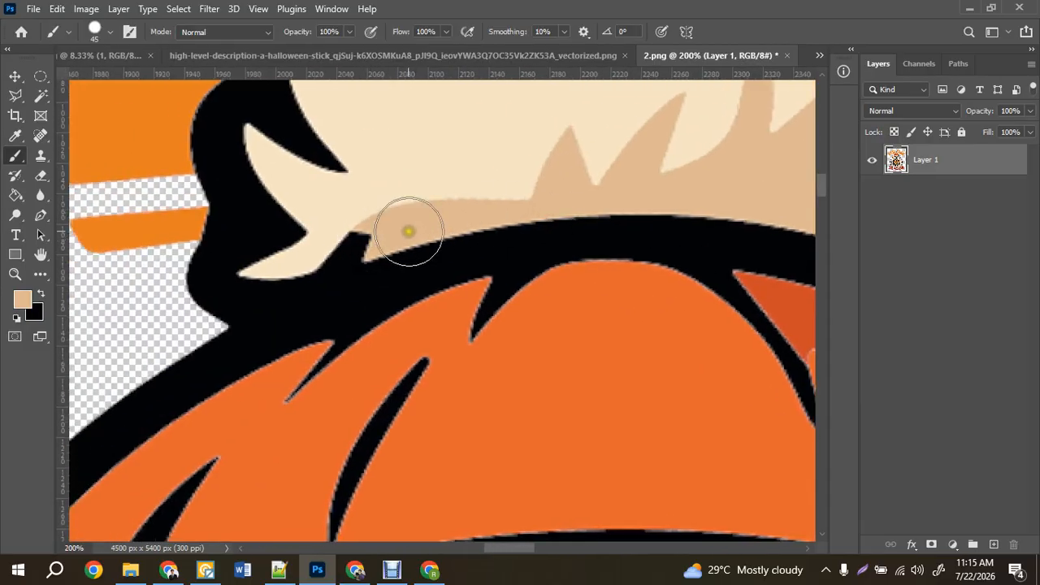
{"action": "key", "text": "l"}
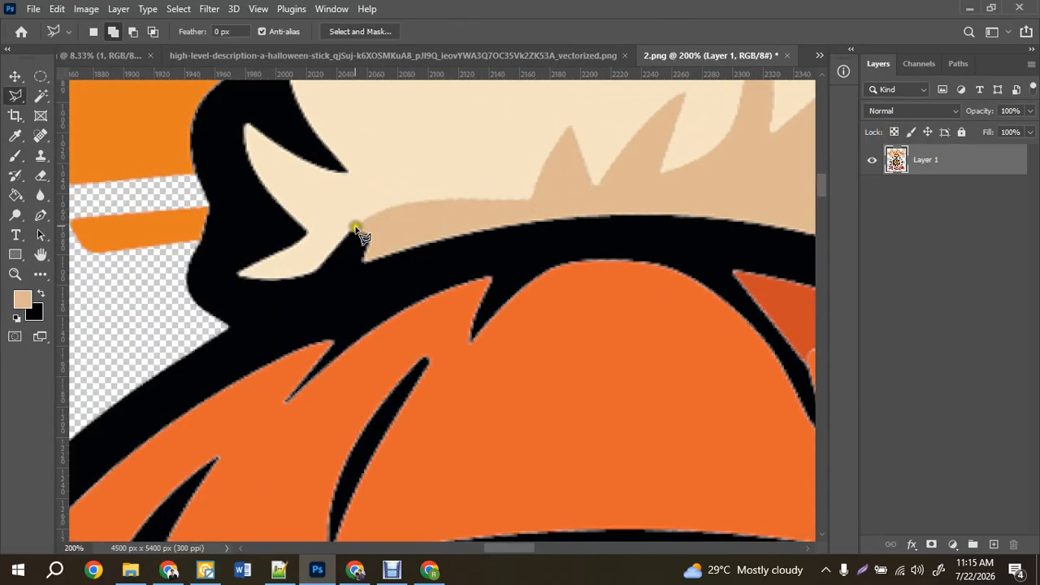
{"action": "left_click", "coordinate": [349, 230]}
{"action": "left_click", "coordinate": [310, 272]}
{"action": "left_click", "coordinate": [365, 264]}
{"action": "key", "text": "i"}
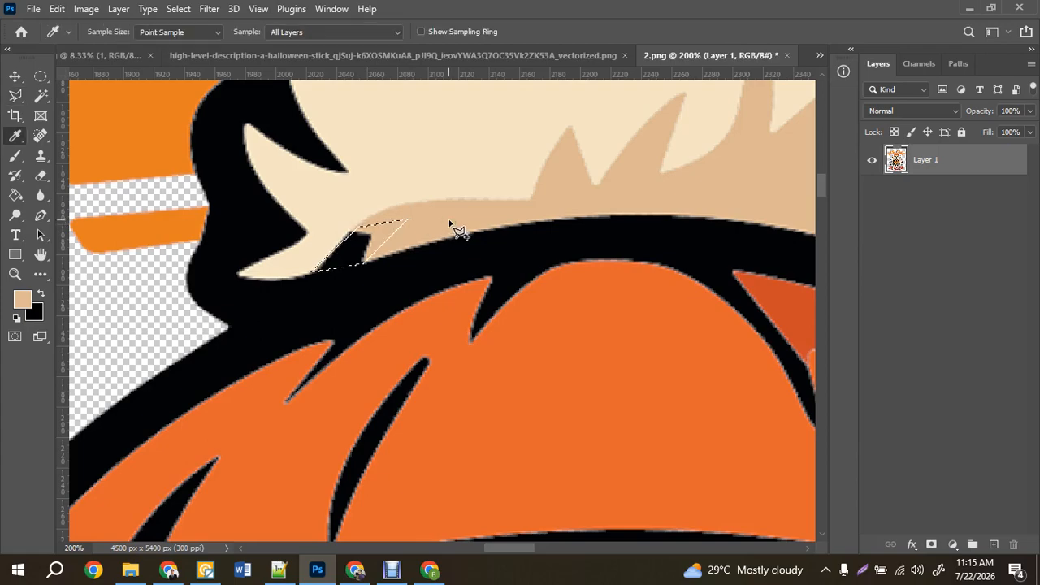
{"action": "key", "text": "alt+BackSpace"}
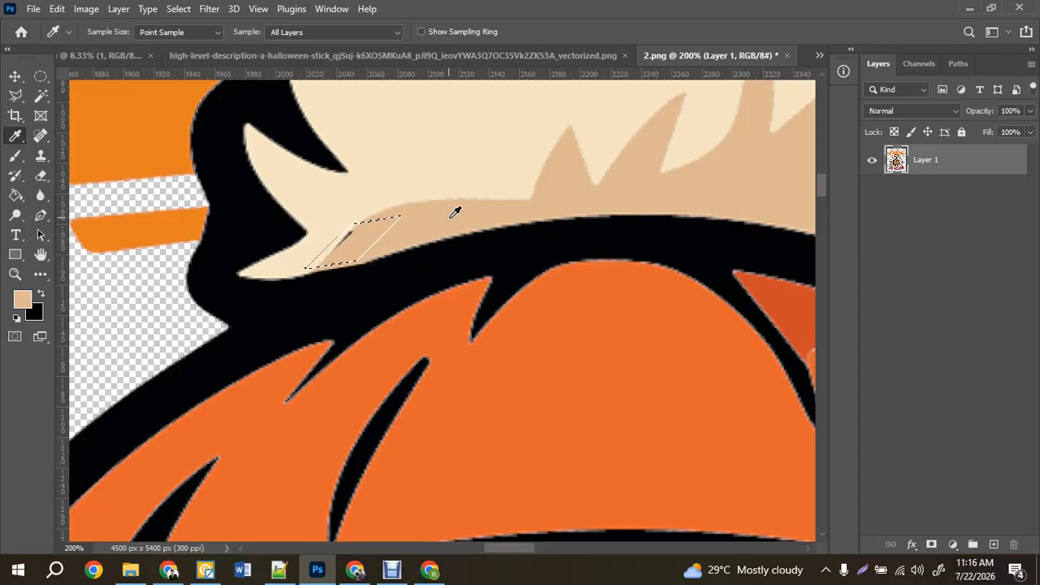
{"action": "left_click", "coordinate": [454, 213]}
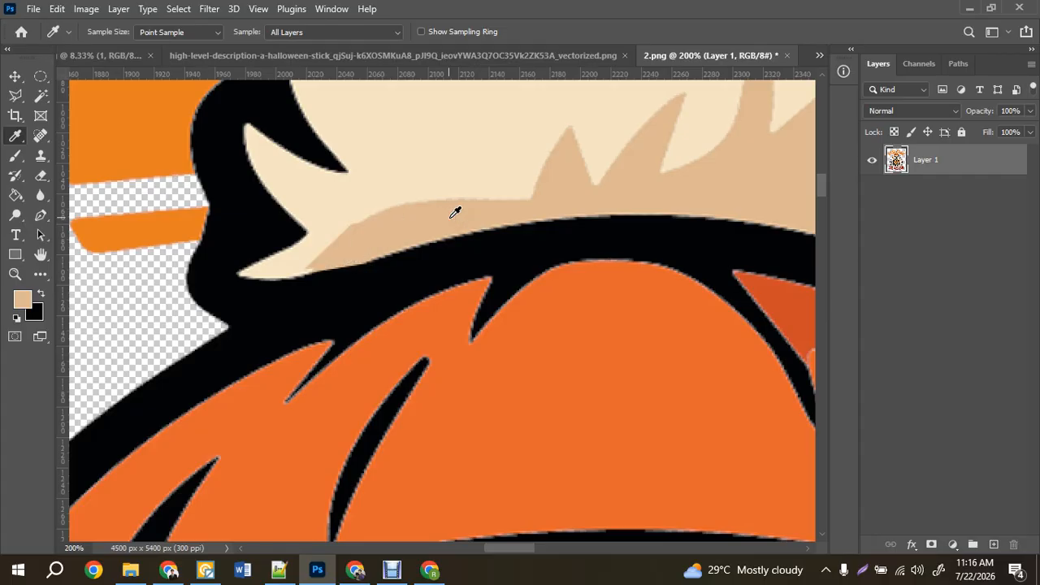
Step: Apply a Vibrance adjustment to the whole skeleton artwork with Vibrance +19 and Saturation +23
{"action": "key", "text": "ctrl+minus"}
{"action": "key", "text": "ctrl+minus"}
{"action": "key", "text": "ctrl+minus"}
{"action": "key", "text": "ctrl+minus"}
{"action": "key", "text": "ctrl+minus"}
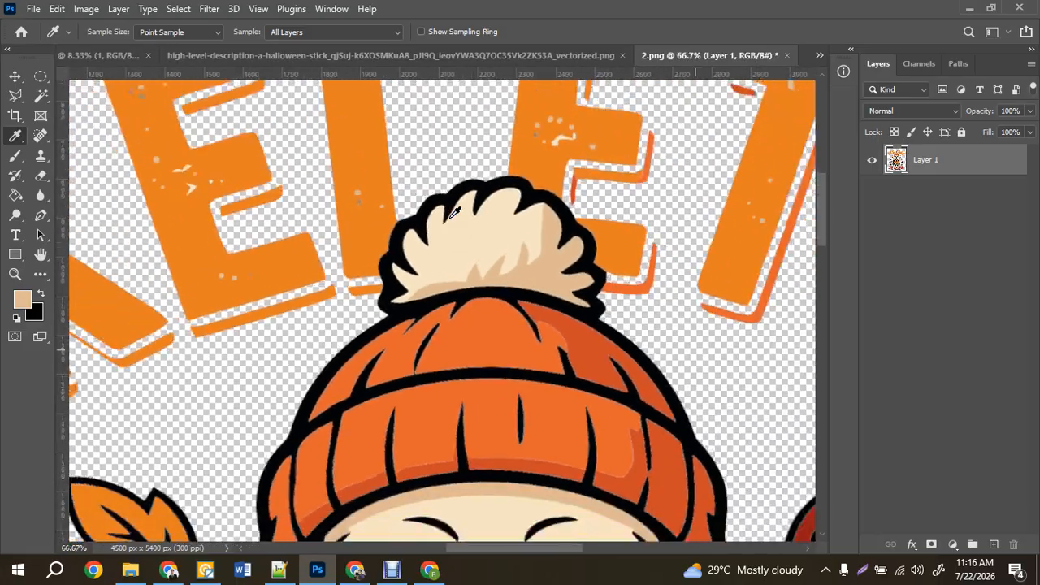
{"action": "key", "text": "ctrl+minus"}
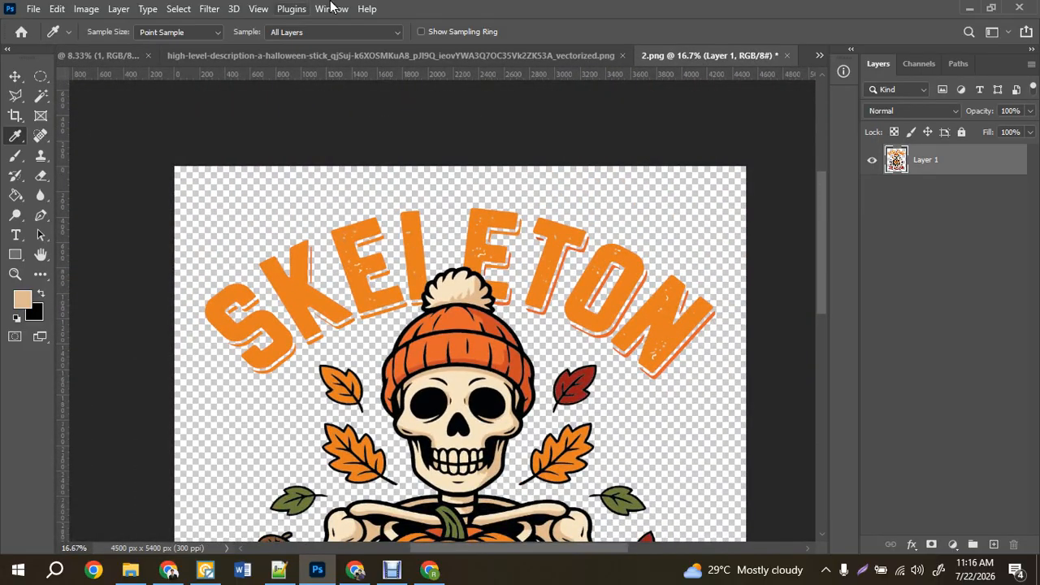
{"action": "left_click", "coordinate": [86, 8]}
{"action": "mouse_move", "coordinate": [114, 49]}
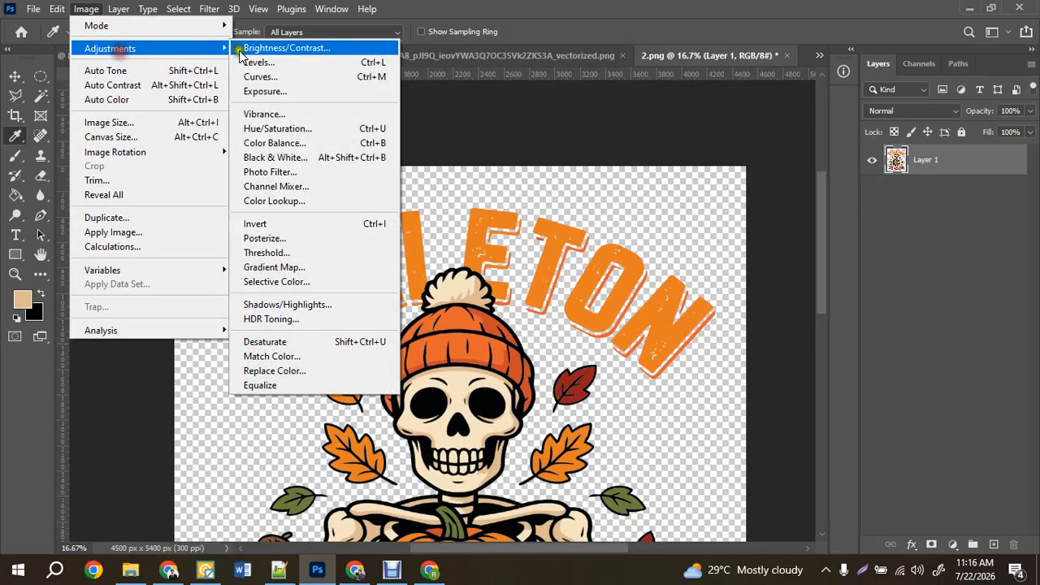
{"action": "left_click", "coordinate": [268, 109]}
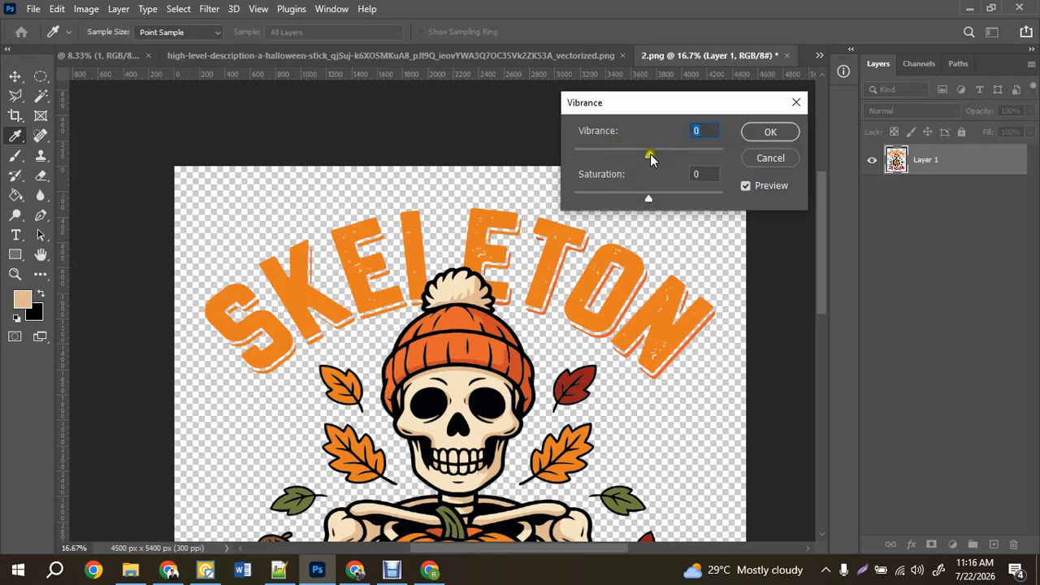
{"action": "left_click_drag", "start_coordinate": [649, 155], "coordinate": [657, 154]}
{"action": "left_click_drag", "start_coordinate": [648, 199], "coordinate": [657, 198]}
{"action": "left_click_drag", "start_coordinate": [655, 154], "coordinate": [658, 154]}
{"action": "mouse_move", "coordinate": [657, 198]}
{"action": "left_mouse_down"}
{"action": "mouse_move", "coordinate": [671, 199]}
{"action": "mouse_move", "coordinate": [661, 154]}
{"action": "mouse_move", "coordinate": [671, 154]}
{"action": "mouse_move", "coordinate": [668, 201]}
{"action": "left_mouse_up"}
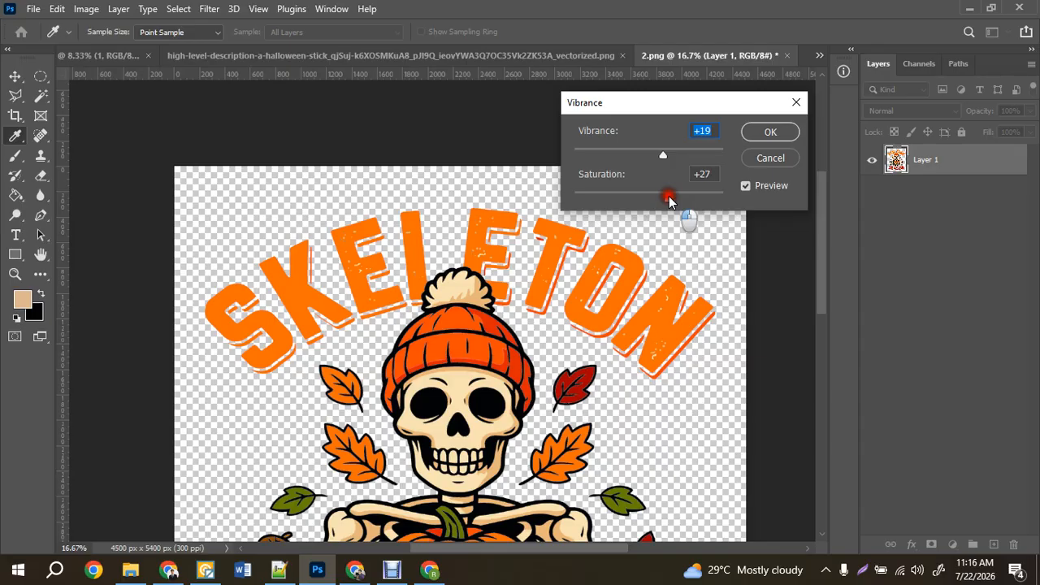
{"action": "left_click_drag", "start_coordinate": [668, 197], "coordinate": [668, 197]}
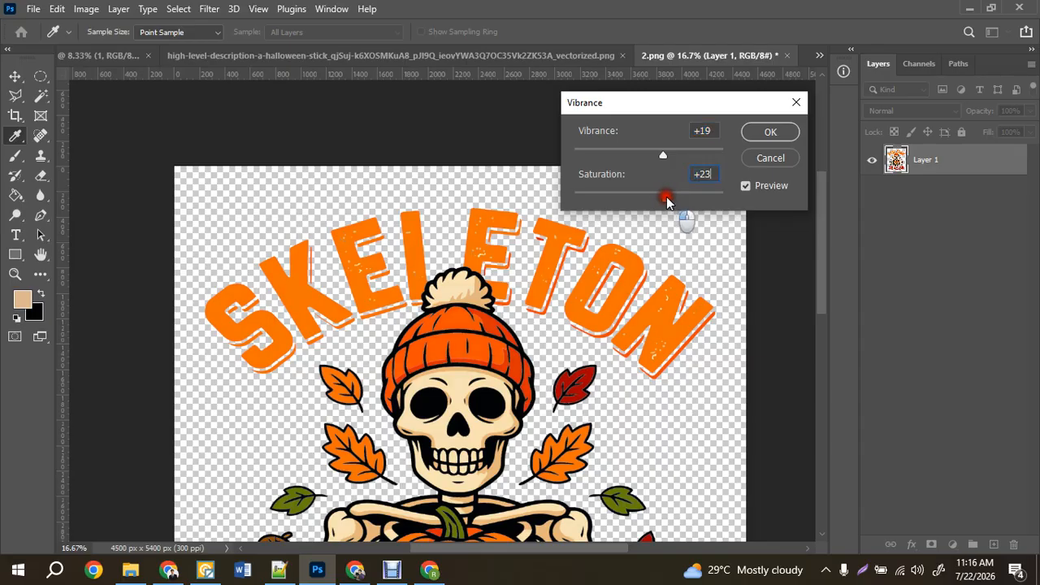
{"action": "left_click", "coordinate": [763, 135]}
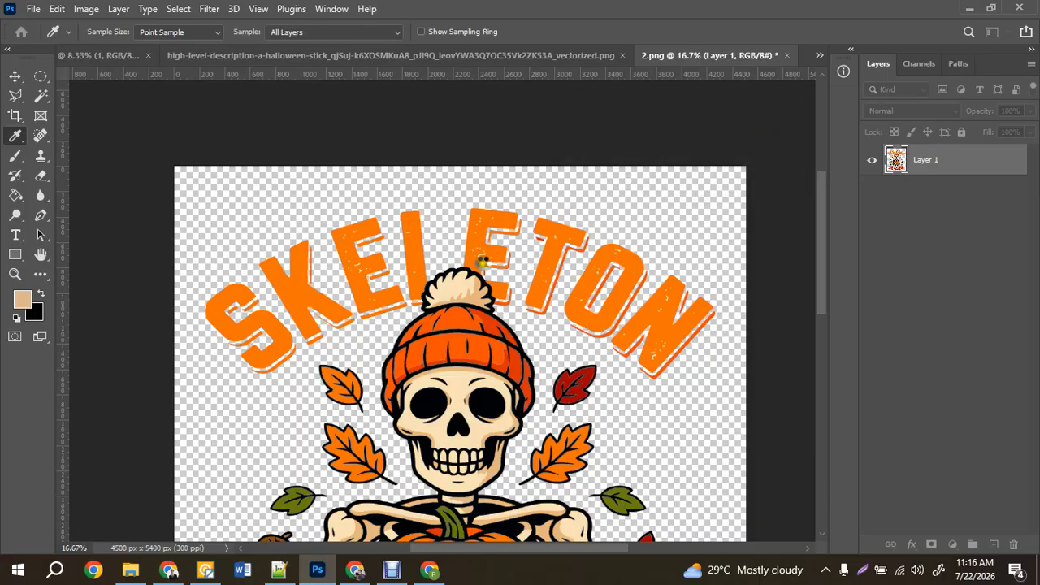
Step: Apply a Brightness/Contrast adjustment to the skeleton artwork with Brightness 21 and slightly increased Contrast
{"action": "scroll", "coordinate": [491, 277], "scroll_direction": "down", "scroll_amount": 3}
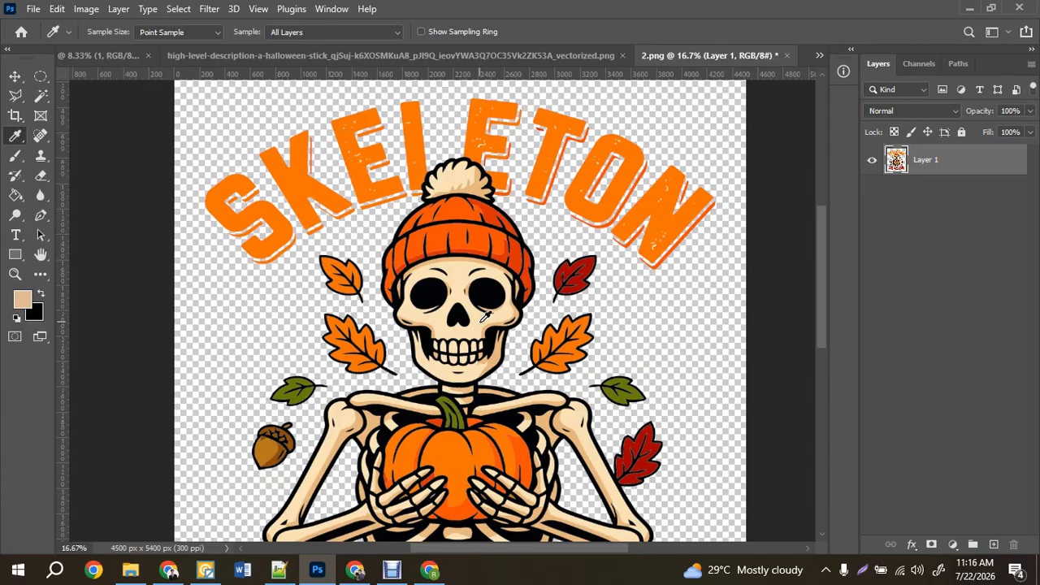
{"action": "left_click", "coordinate": [86, 9]}
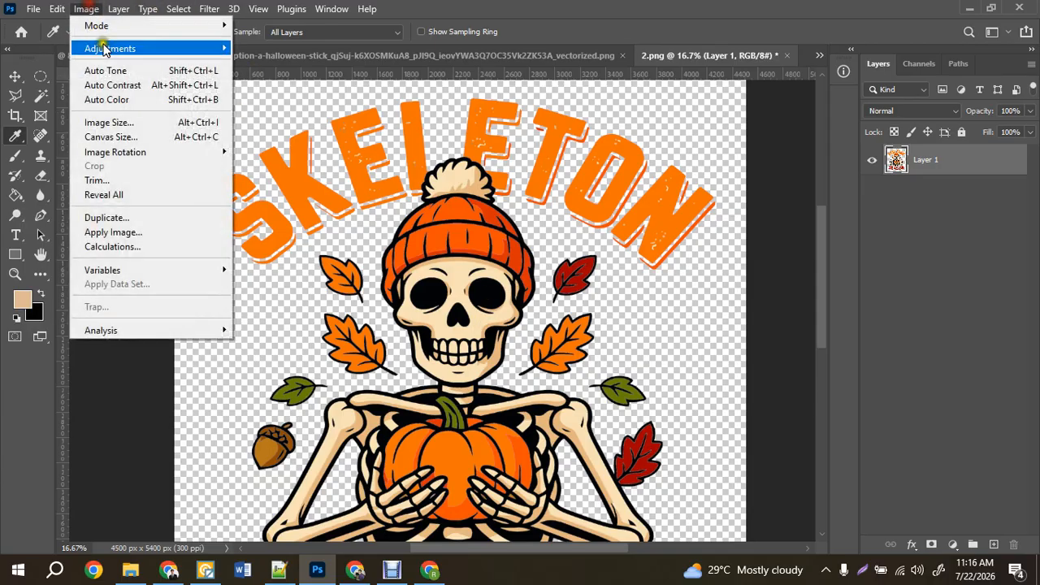
{"action": "mouse_move", "coordinate": [104, 48]}
{"action": "left_click", "coordinate": [297, 45]}
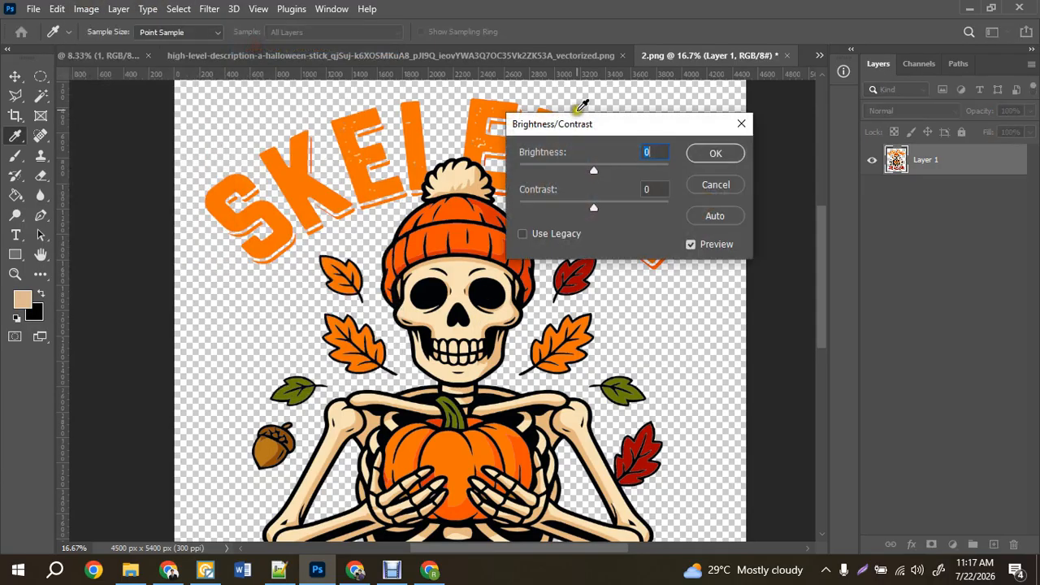
{"action": "left_click_drag", "start_coordinate": [593, 170], "coordinate": [601, 168]}
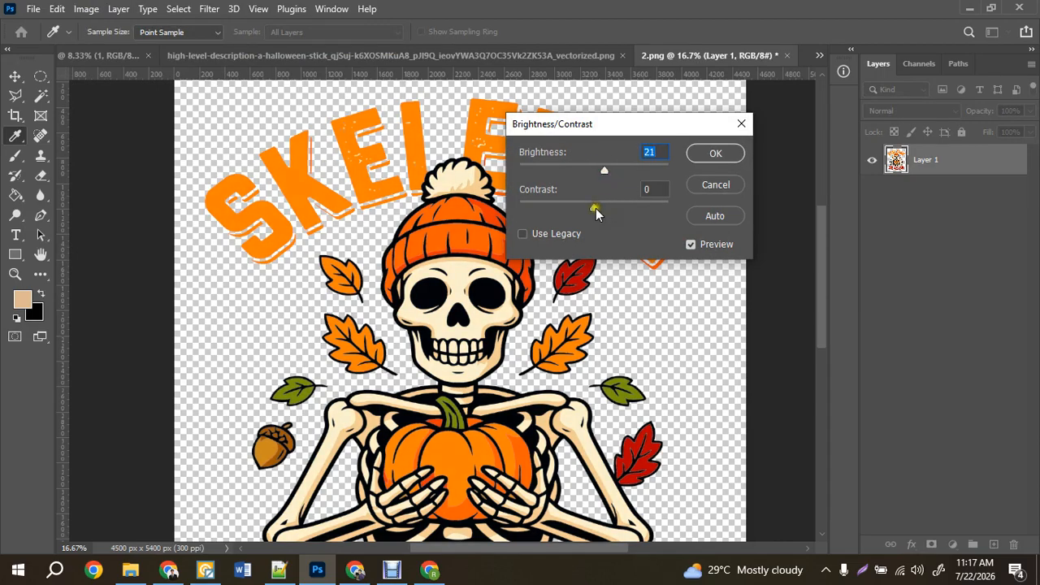
{"action": "left_click_drag", "start_coordinate": [595, 208], "coordinate": [604, 208]}
{"action": "left_click", "coordinate": [704, 154]}
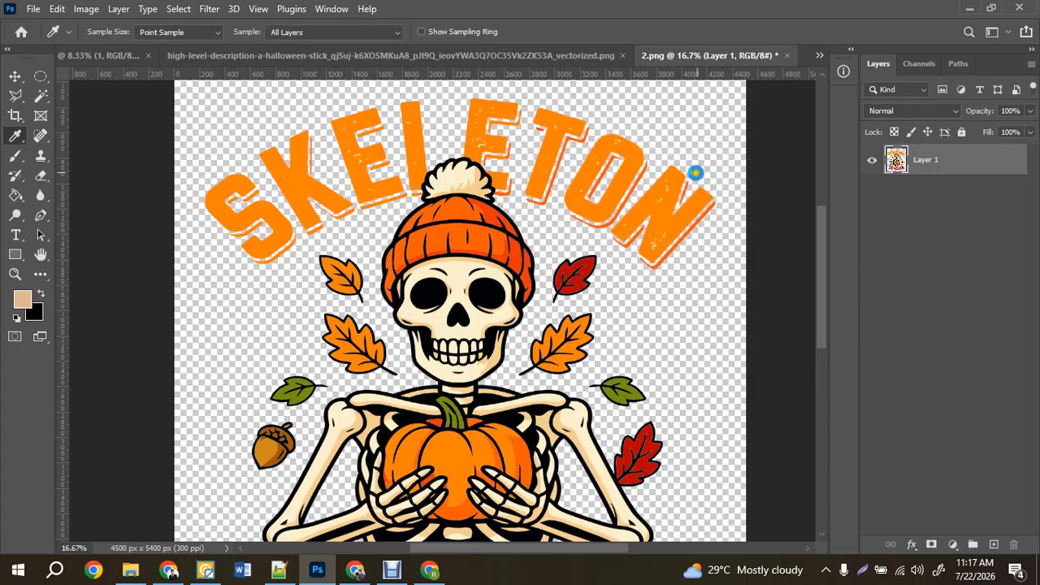
Step: Save a PNG copy over 2.png in the PNG File folder, using the large file size option
{"action": "key", "text": "ctrl+alt+s"}
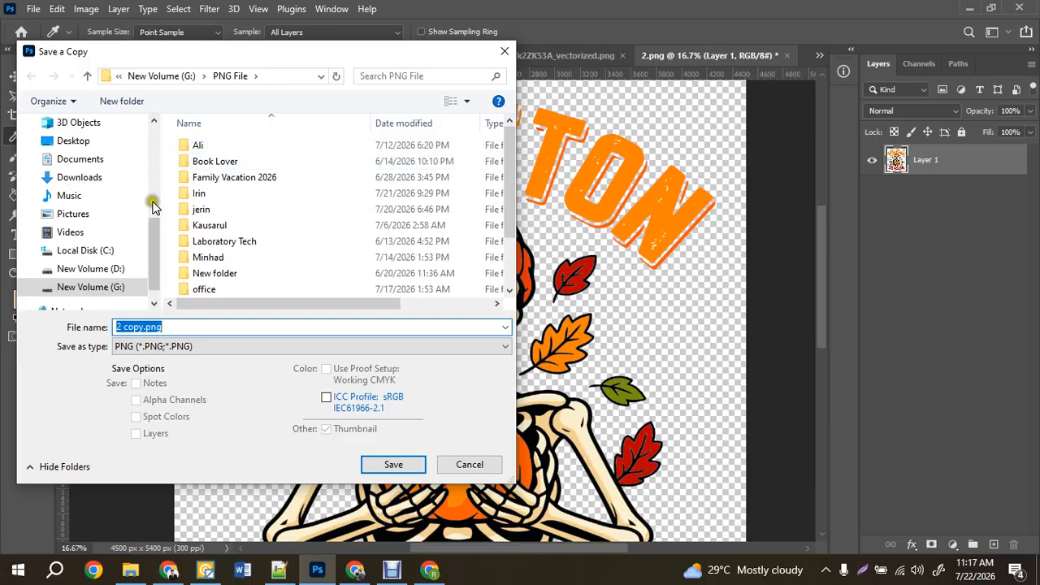
{"action": "scroll", "coordinate": [191, 187], "scroll_direction": "down", "scroll_amount": 2}
{"action": "double_click", "coordinate": [203, 288]}
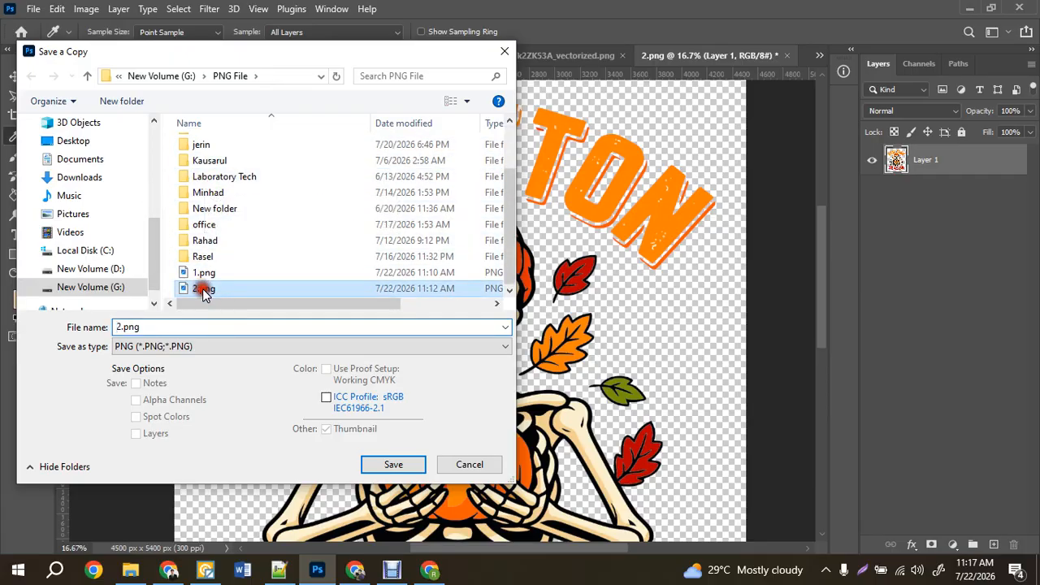
{"action": "left_click", "coordinate": [545, 286]}
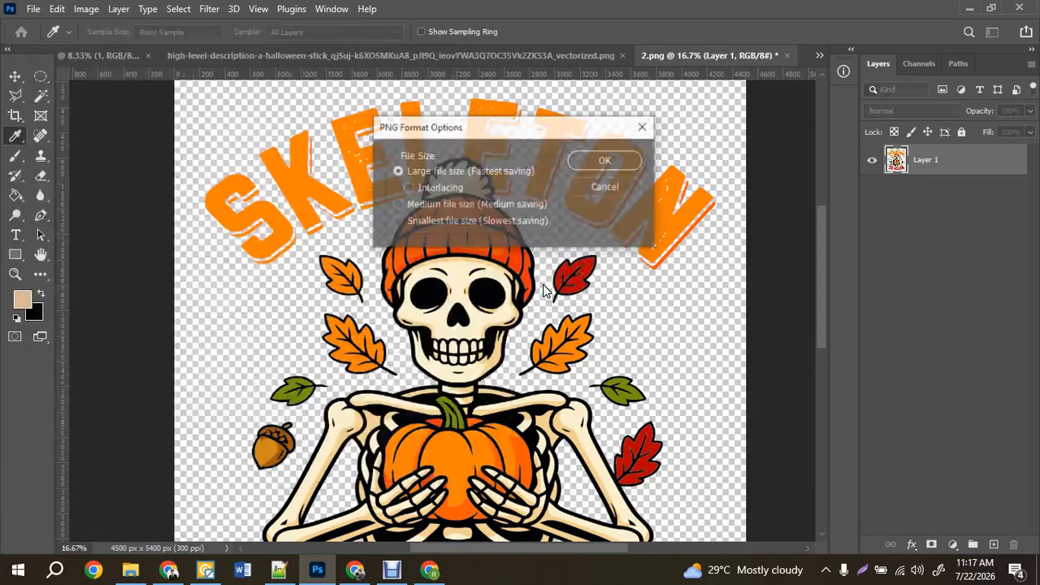
{"action": "left_click", "coordinate": [601, 160]}
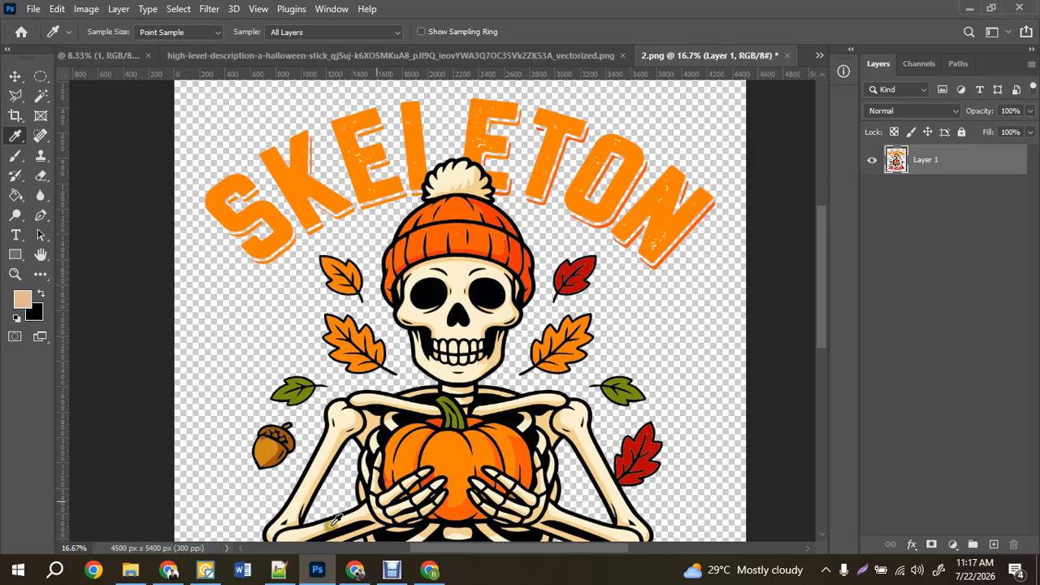
Step: Switch to Vectorizer.AI in Chrome and try loading 1 (5)_vectorized.png from the ideogram download folder
{"action": "left_click", "coordinate": [429, 569]}
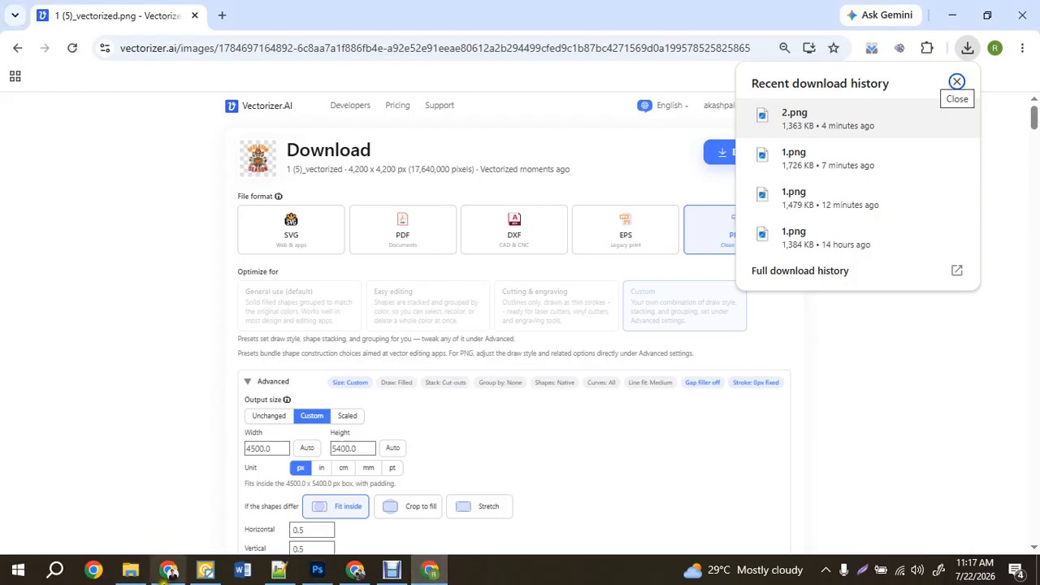
{"action": "left_click", "coordinate": [168, 361]}
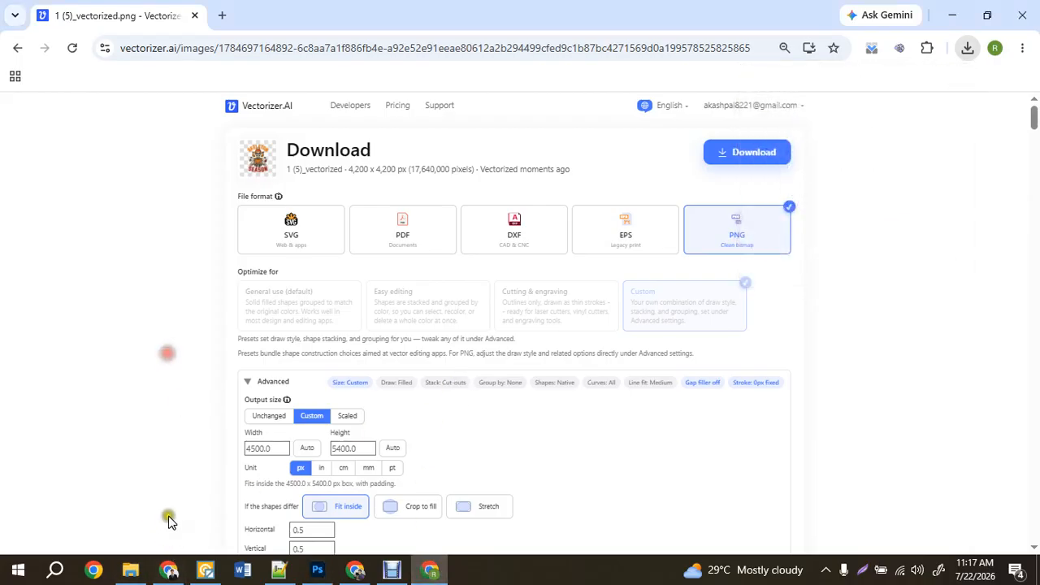
{"action": "left_click", "coordinate": [130, 570]}
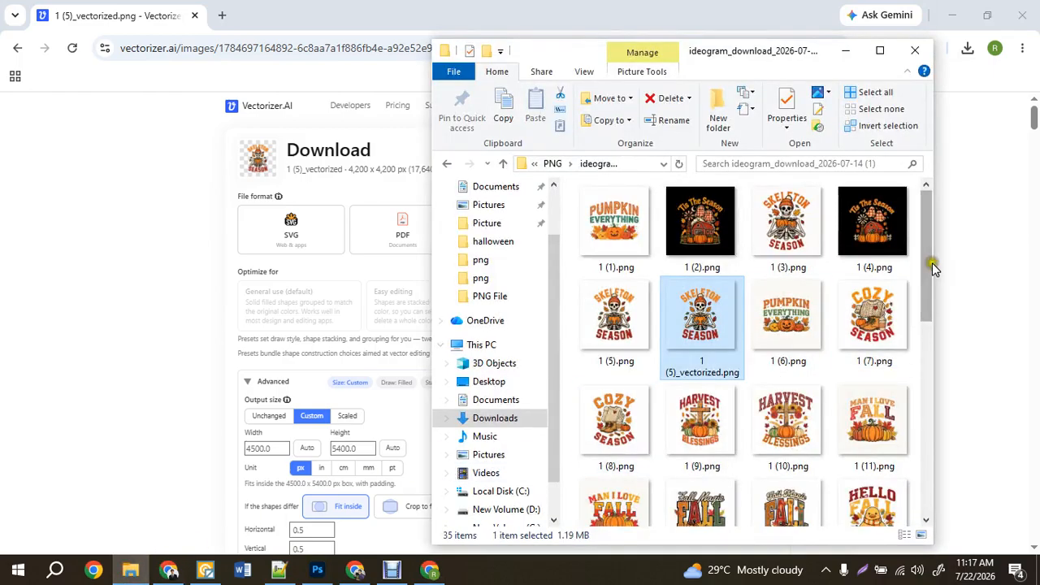
{"action": "left_click_drag", "start_coordinate": [930, 276], "coordinate": [921, 294]}
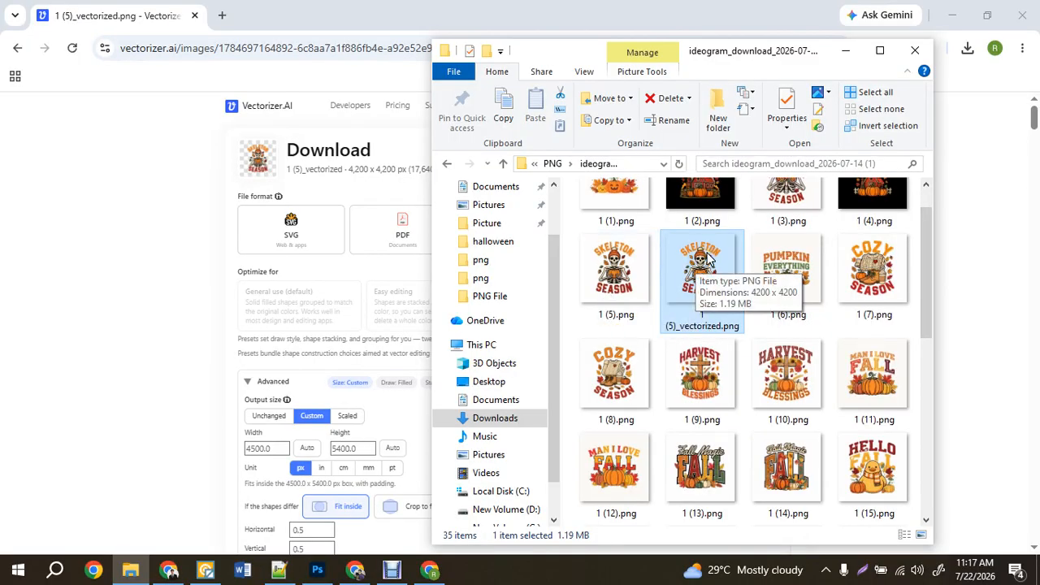
{"action": "left_click_drag", "start_coordinate": [706, 259], "coordinate": [333, 325]}
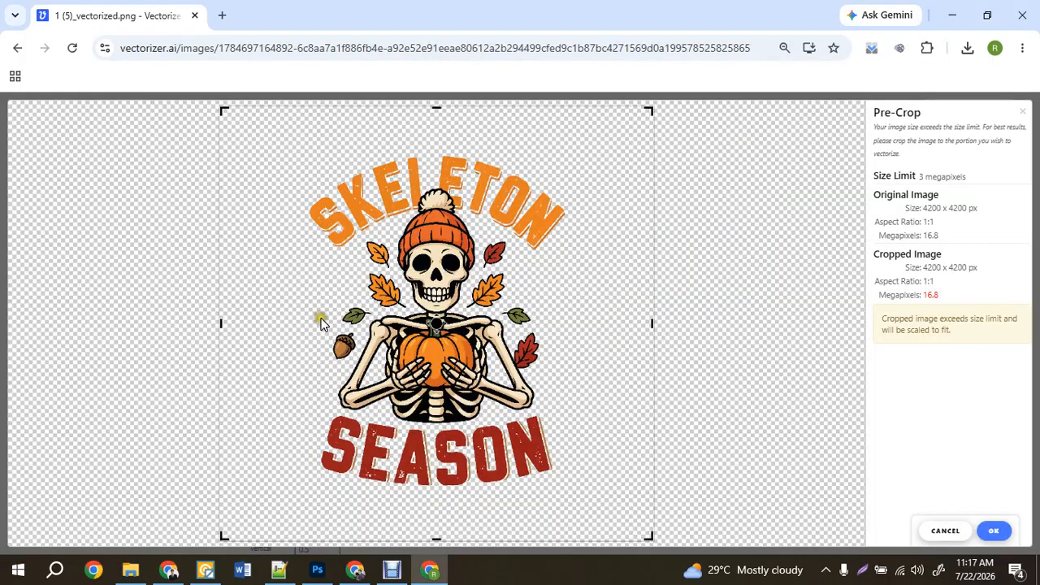
Step: Return to Photoshop and check which folder the copy is saved in, closing the Save a Copy dialog without saving
{"action": "left_click", "coordinate": [317, 570]}
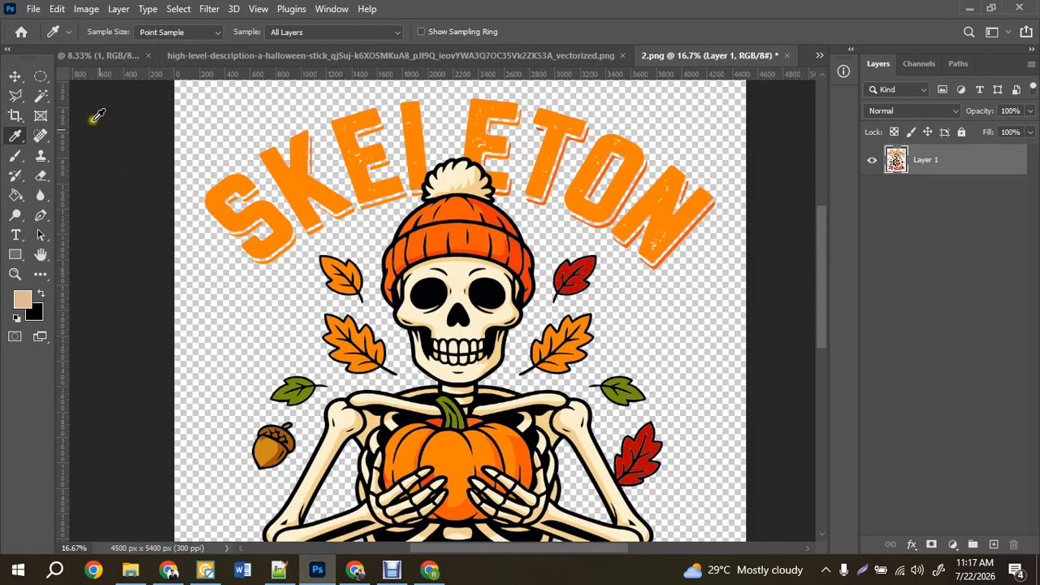
{"action": "left_click", "coordinate": [33, 9]}
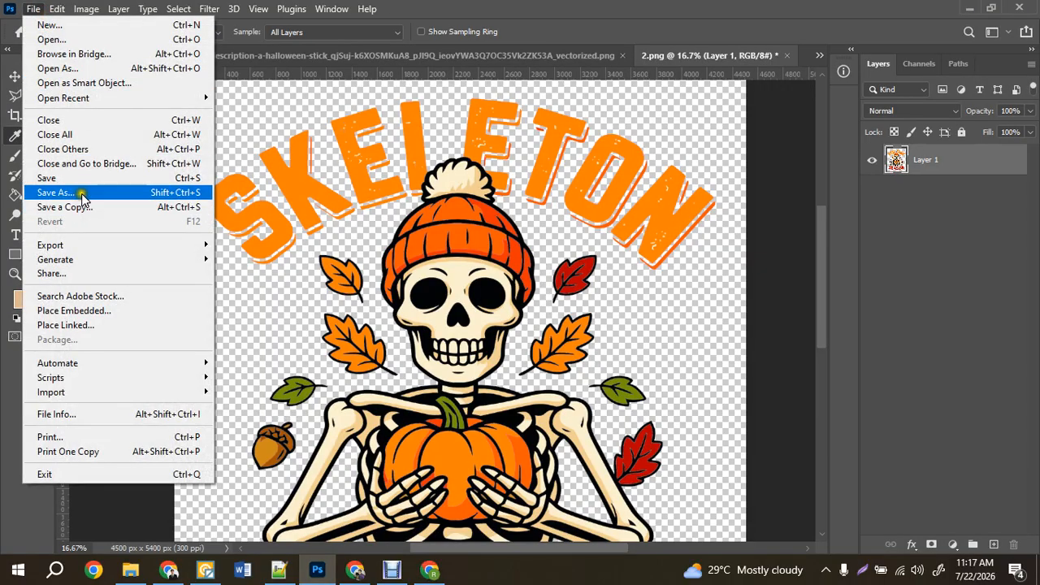
{"action": "left_click", "coordinate": [83, 205]}
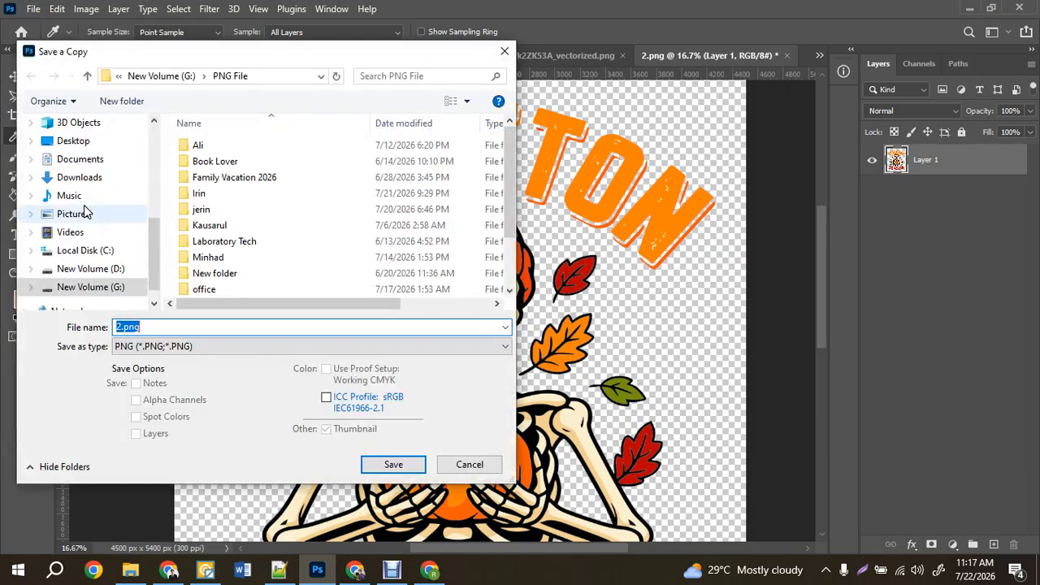
{"action": "scroll", "coordinate": [276, 278], "scroll_direction": "down", "scroll_amount": 1}
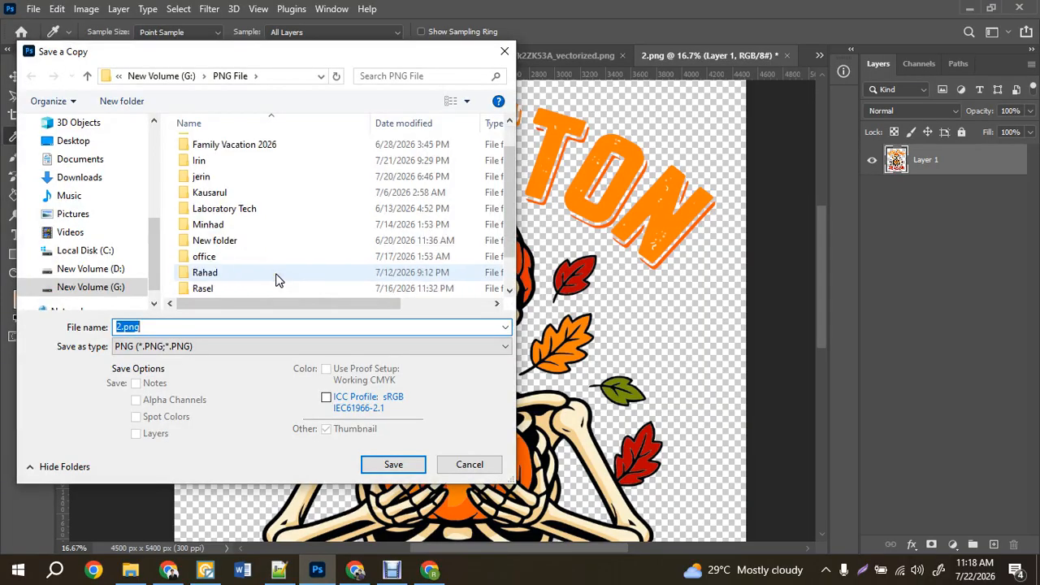
{"action": "left_click", "coordinate": [454, 463]}
Step: Switch to File Explorer and browse to New Volume (G:)
{"action": "left_click", "coordinate": [139, 569]}
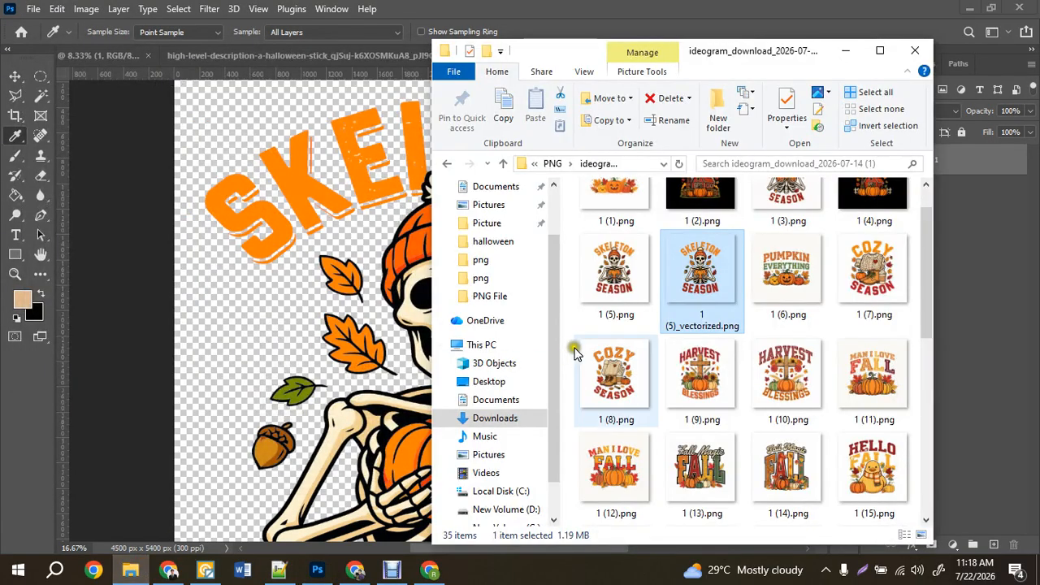
{"action": "left_click", "coordinate": [552, 164]}
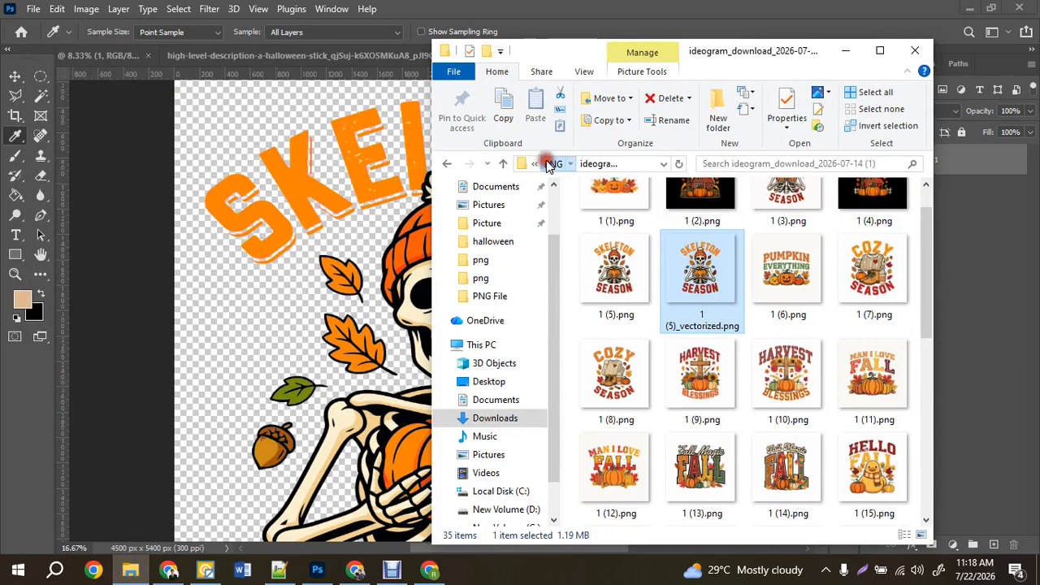
{"action": "left_click", "coordinate": [548, 164]}
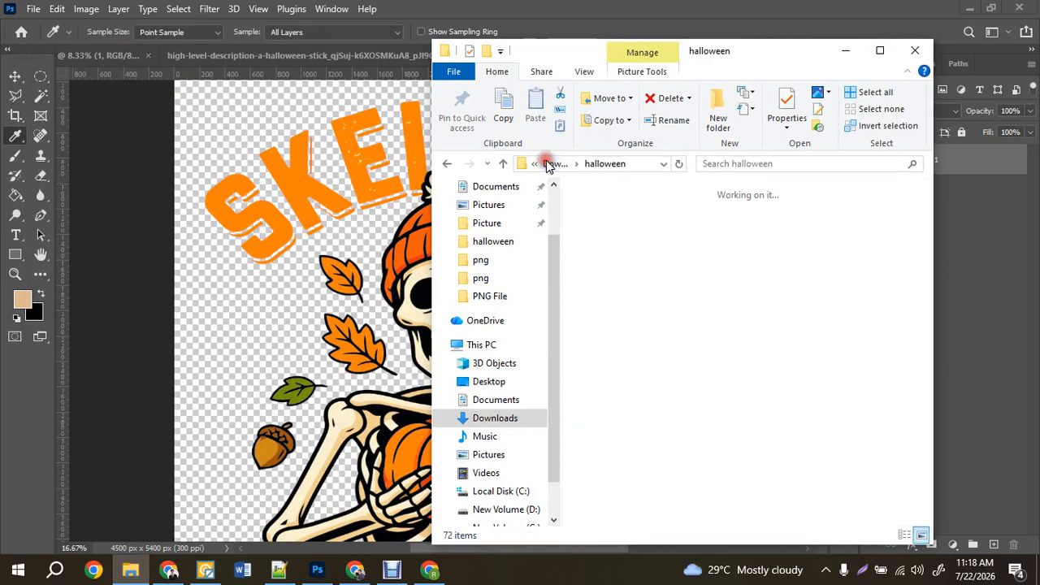
{"action": "scroll", "coordinate": [511, 475], "scroll_direction": "down", "scroll_amount": 1}
{"action": "left_click", "coordinate": [509, 479]}
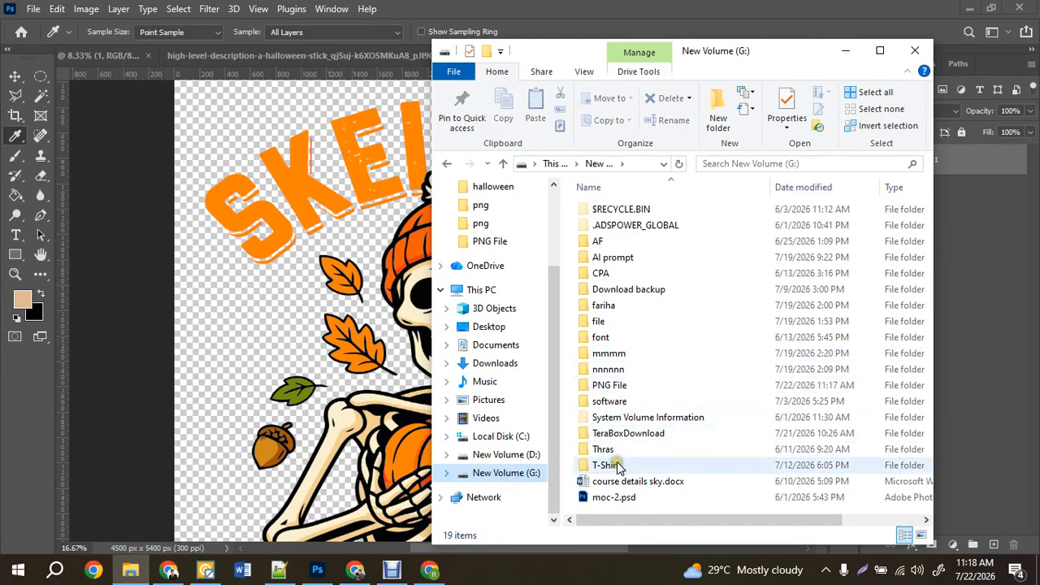
{"action": "left_click", "coordinate": [608, 466]}
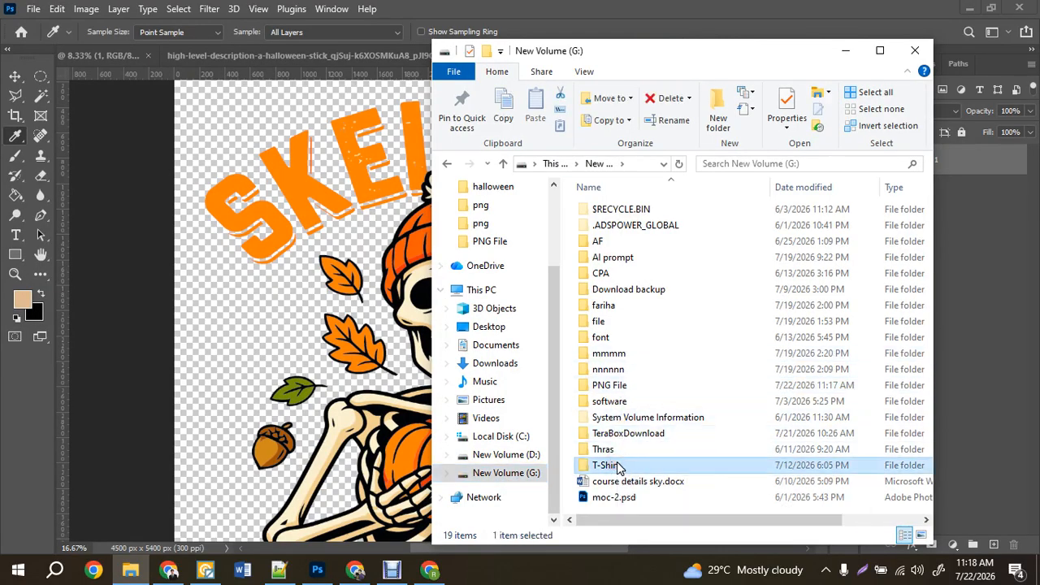
{"action": "double_click", "coordinate": [640, 466]}
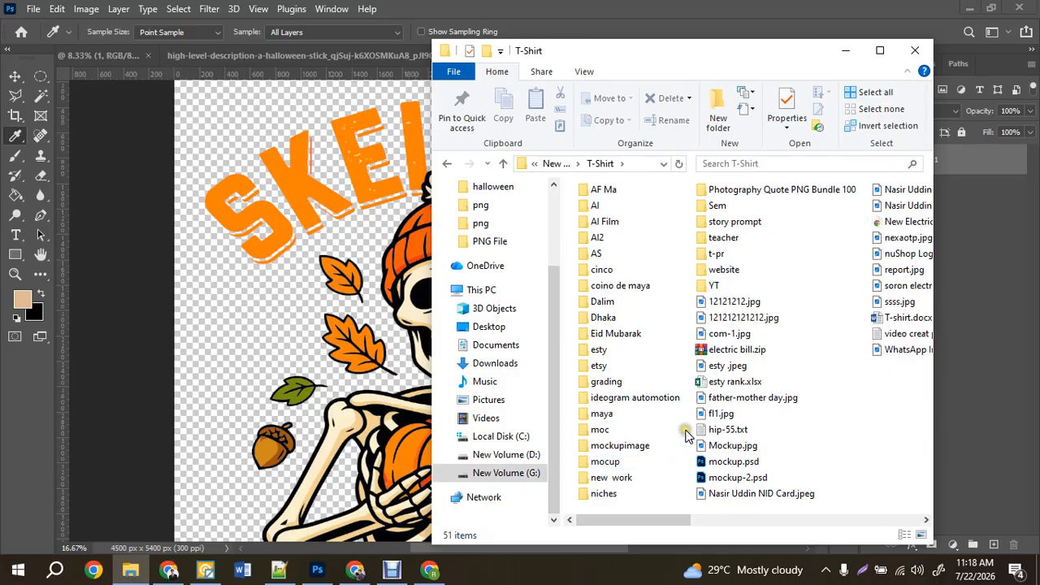
{"action": "left_click", "coordinate": [552, 163]}
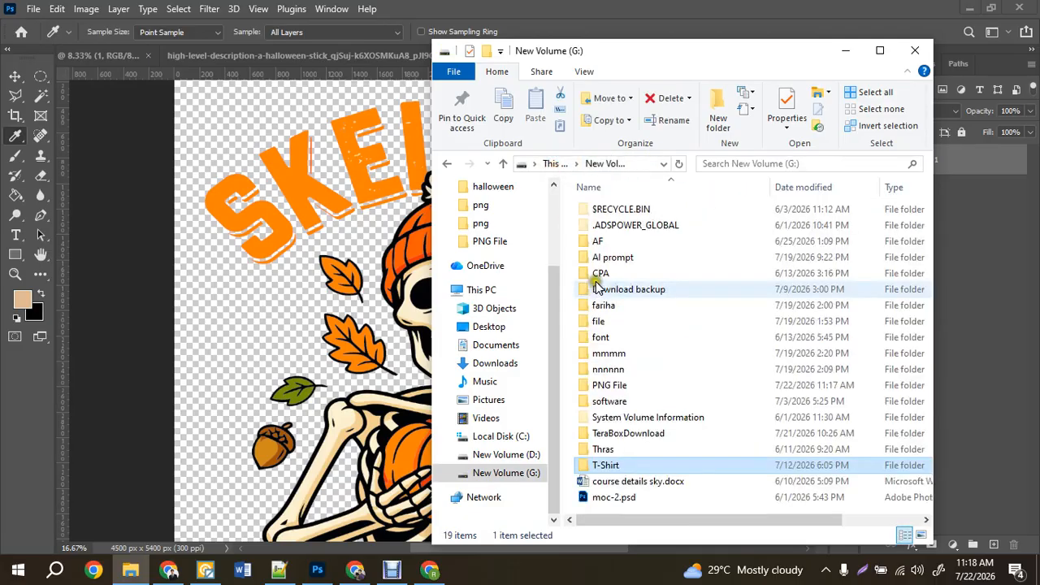
Step: Upload the retouched 2.png from the PNG File folder to Vectorizer.AI and accept the uncropped image for vectorizing
{"action": "double_click", "coordinate": [611, 386]}
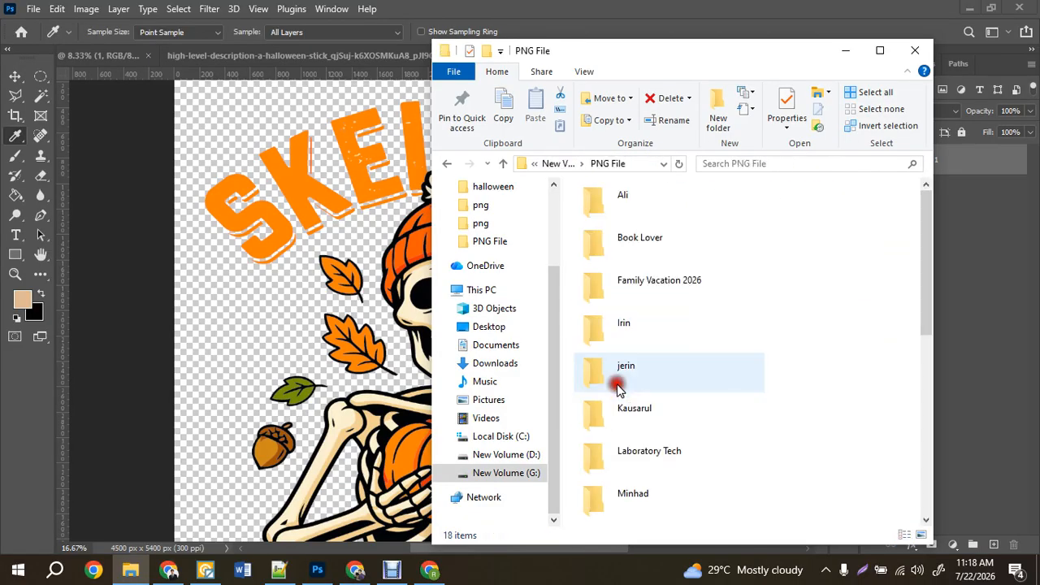
{"action": "scroll", "coordinate": [647, 375], "scroll_direction": "down", "scroll_amount": 5}
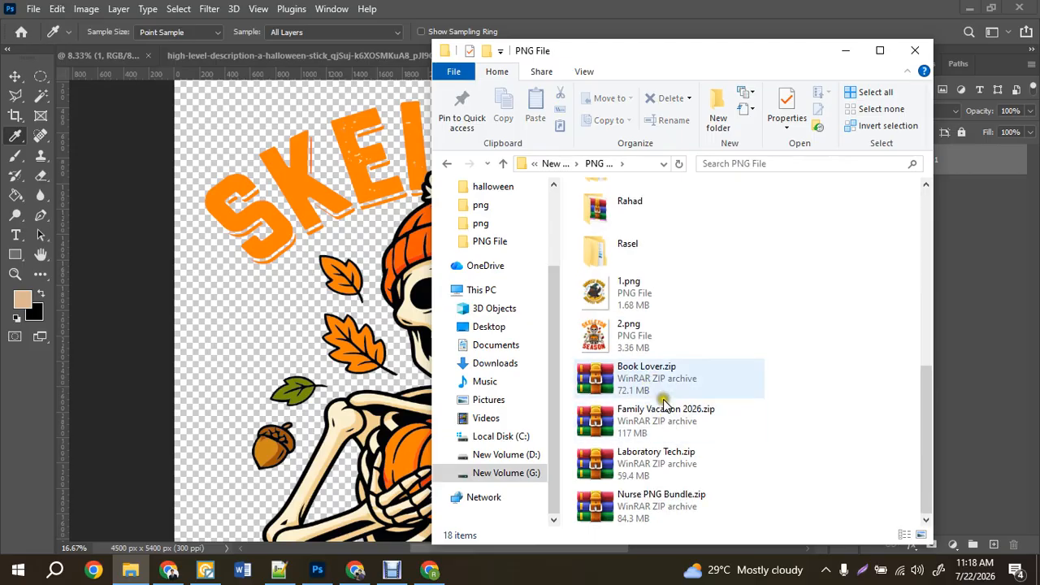
{"action": "left_click", "coordinate": [630, 313]}
{"action": "left_click", "coordinate": [626, 333]}
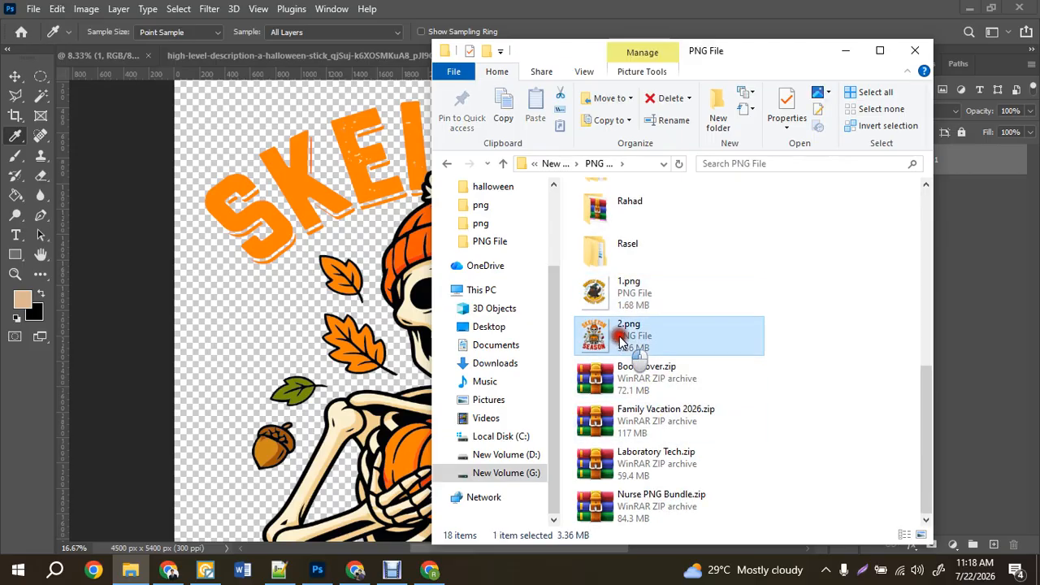
{"action": "left_click", "coordinate": [430, 570]}
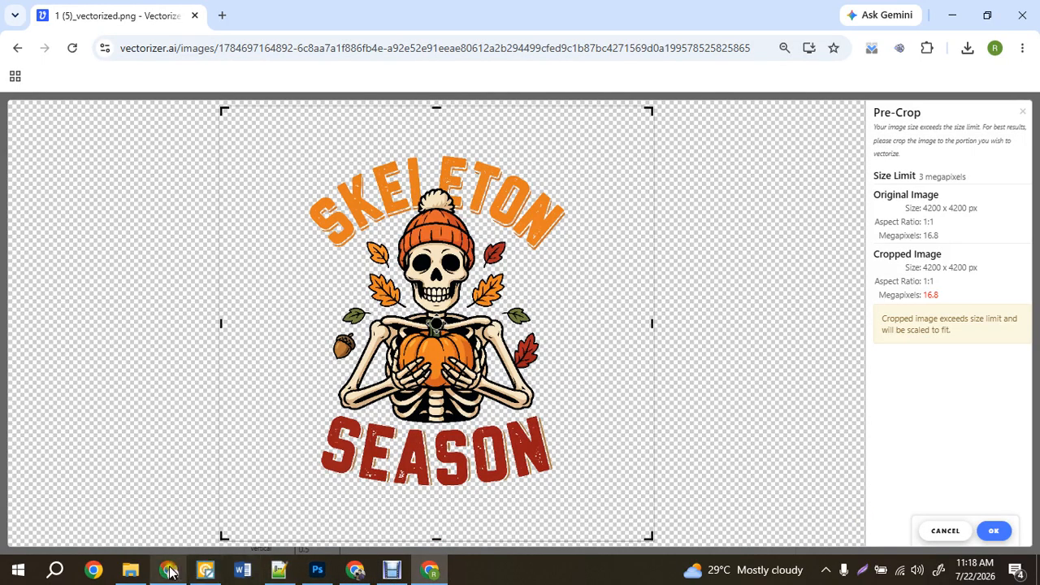
{"action": "left_click", "coordinate": [134, 570]}
{"action": "left_click_drag", "start_coordinate": [605, 336], "coordinate": [290, 327]}
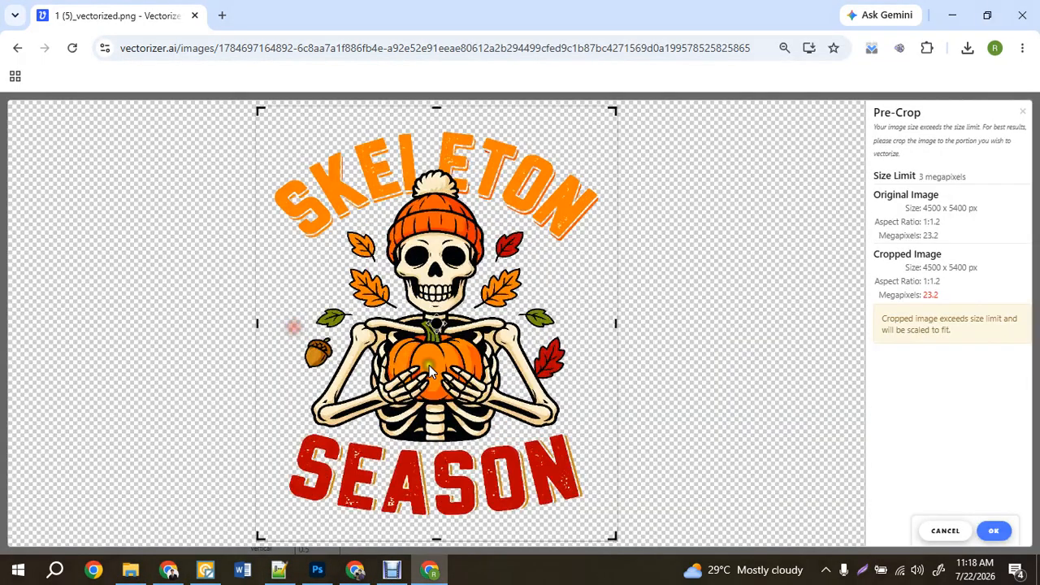
{"action": "left_click", "coordinate": [991, 528]}
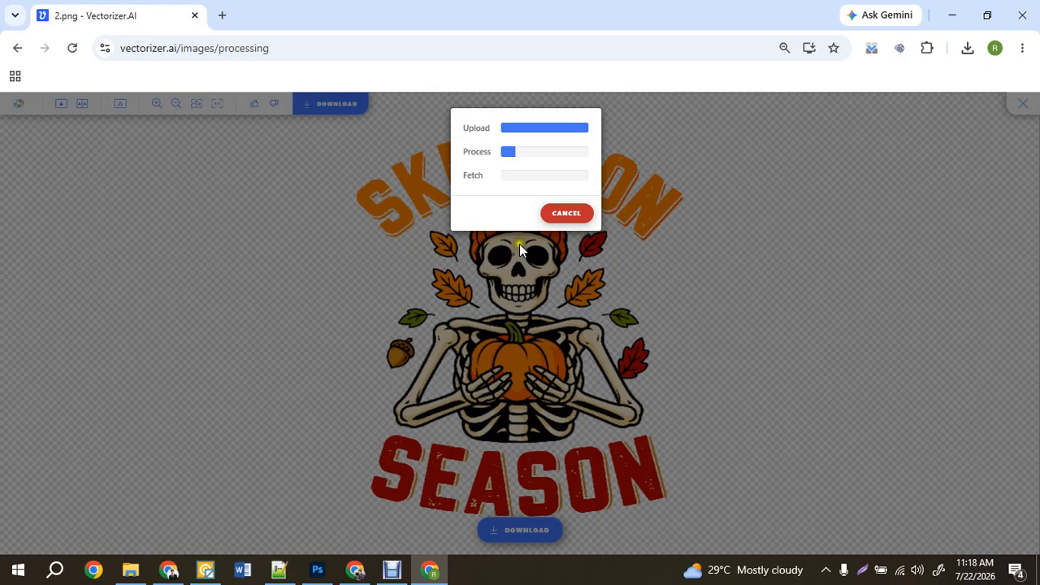
{"action": "left_click", "coordinate": [210, 570]}
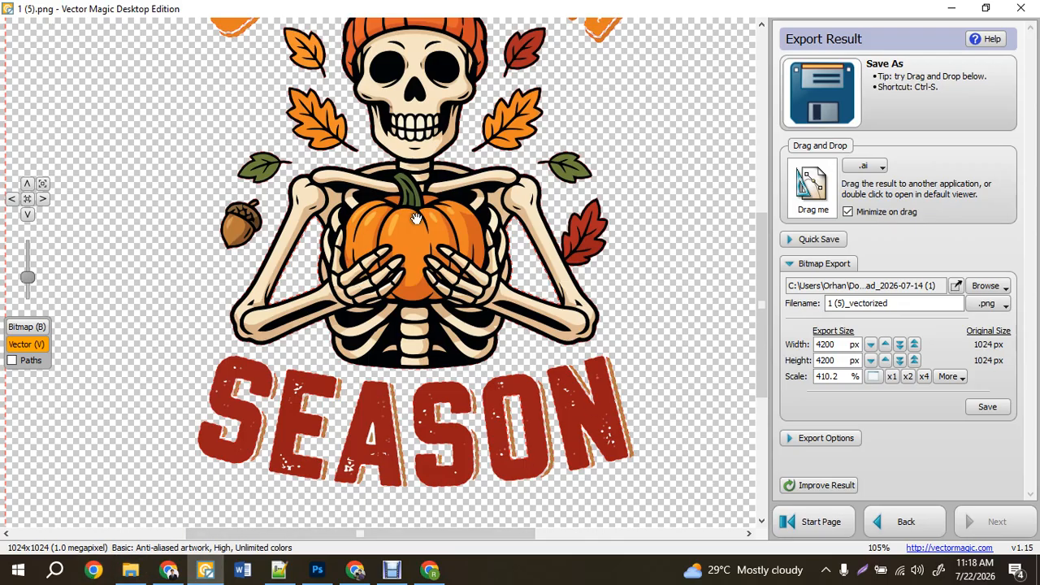
{"action": "left_click", "coordinate": [430, 571]}
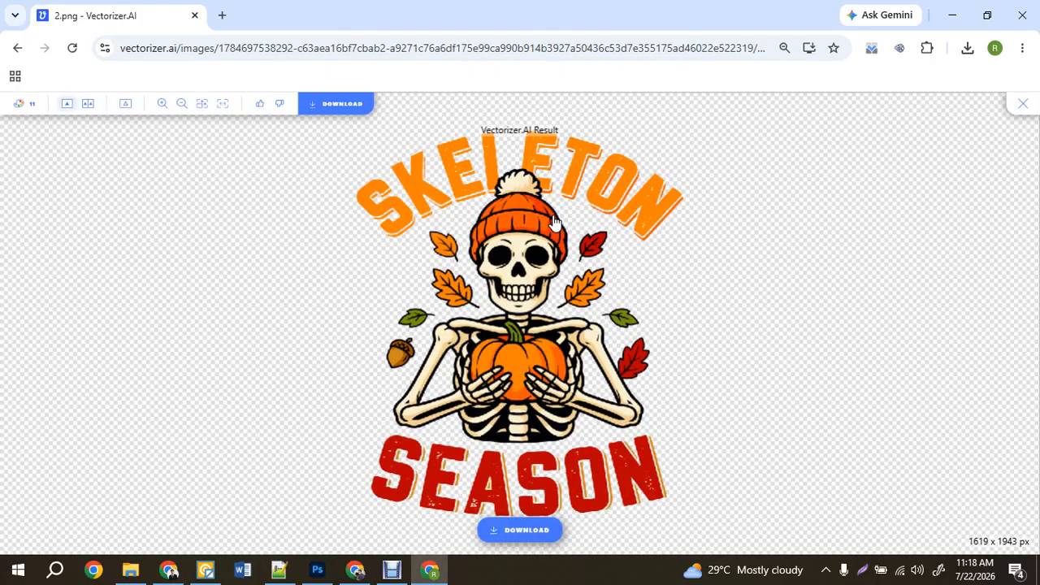
Step: Download the vectorized skeleton design as a PNG, replacing 2.png in the PNG File folder
{"action": "left_click", "coordinate": [358, 105]}
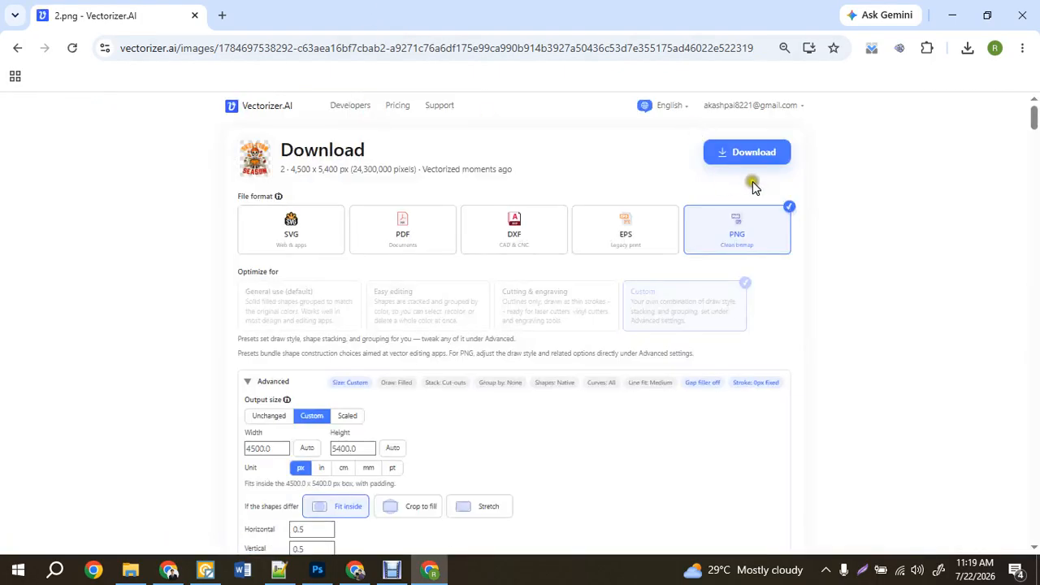
{"action": "left_click", "coordinate": [750, 163]}
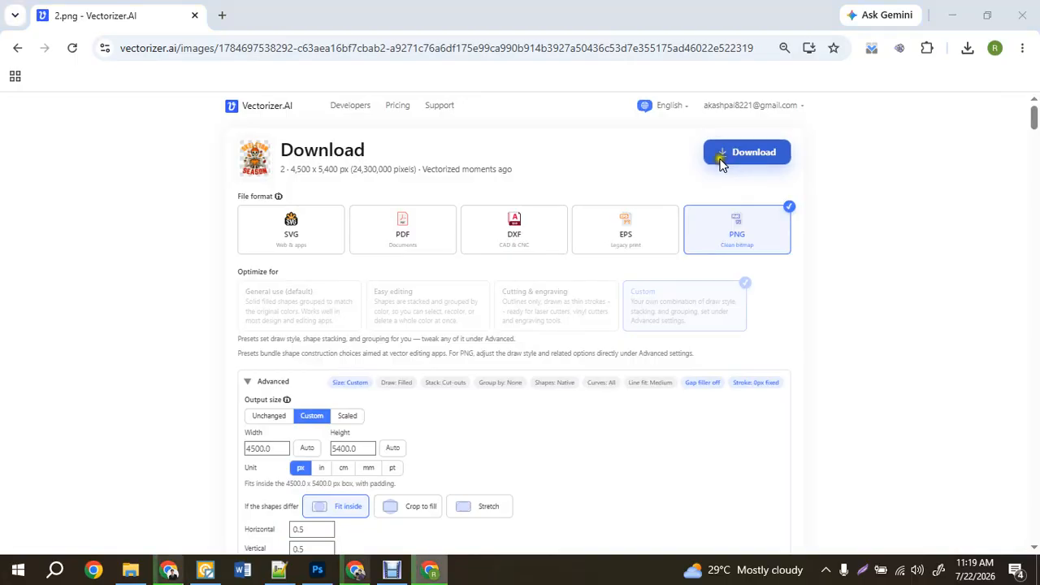
{"action": "left_click", "coordinate": [347, 322]}
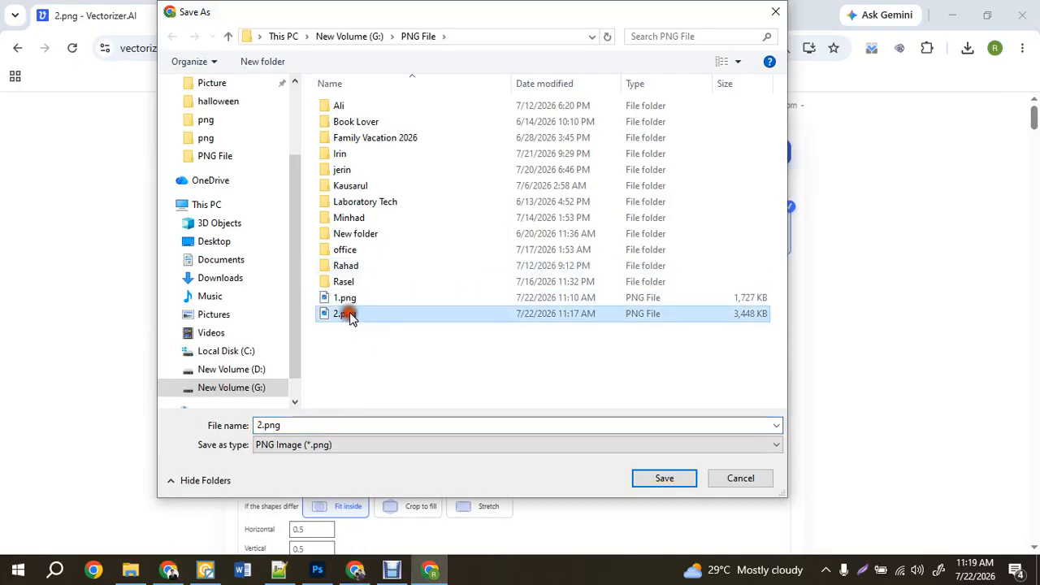
{"action": "left_click", "coordinate": [664, 479]}
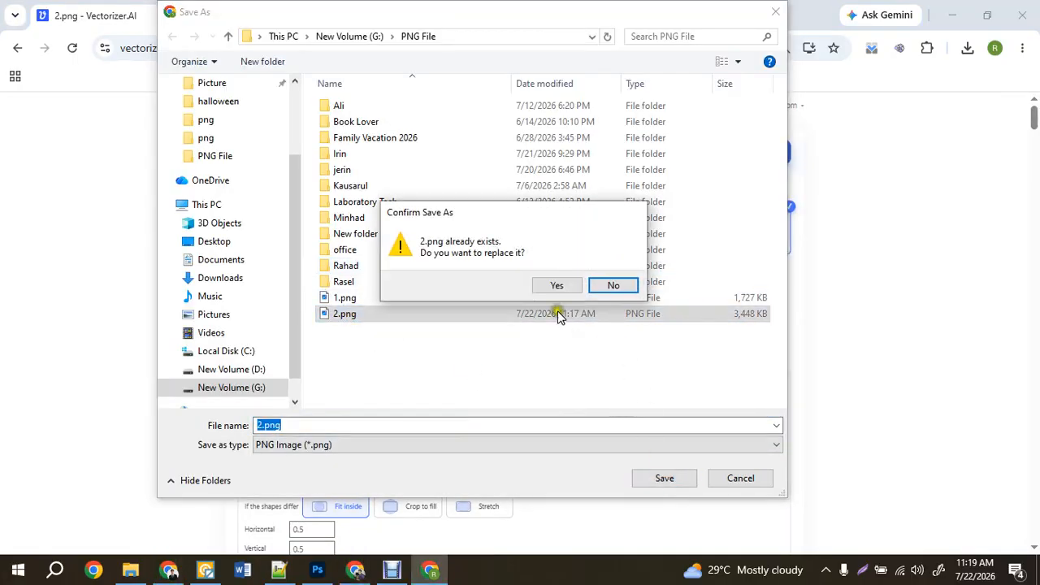
{"action": "left_click", "coordinate": [559, 286]}
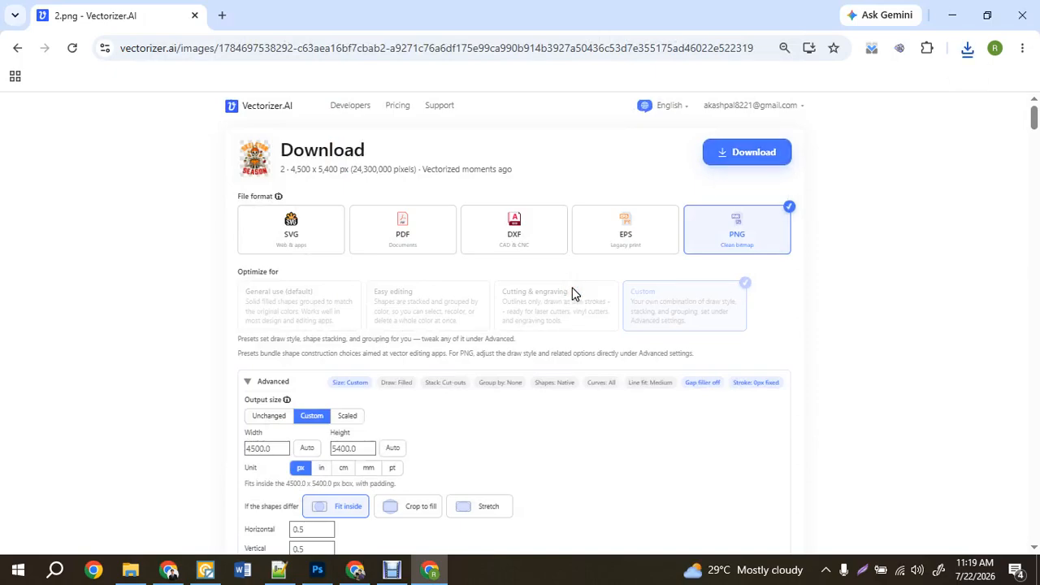
{"action": "left_click", "coordinate": [386, 566]}
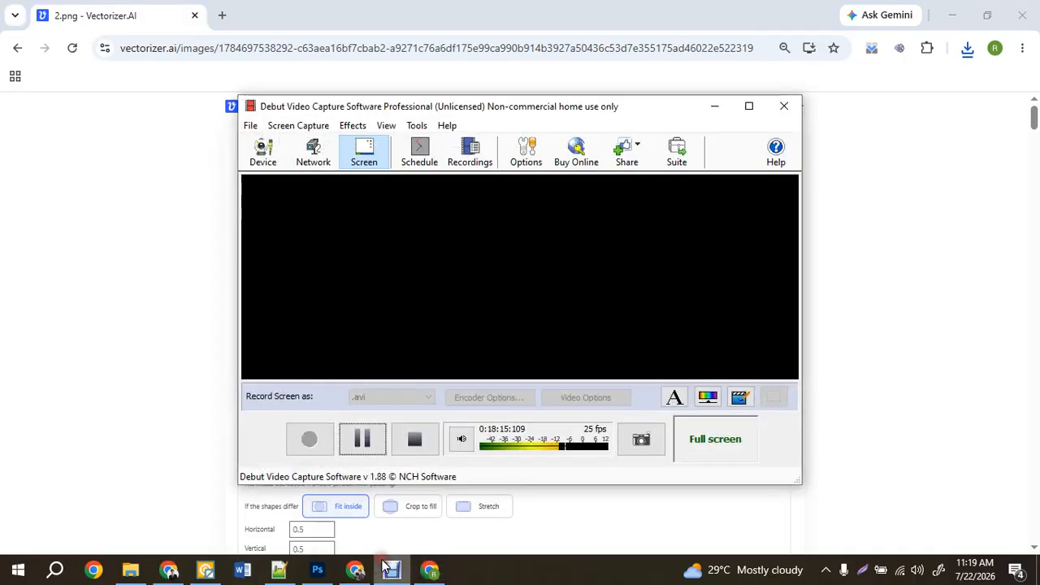